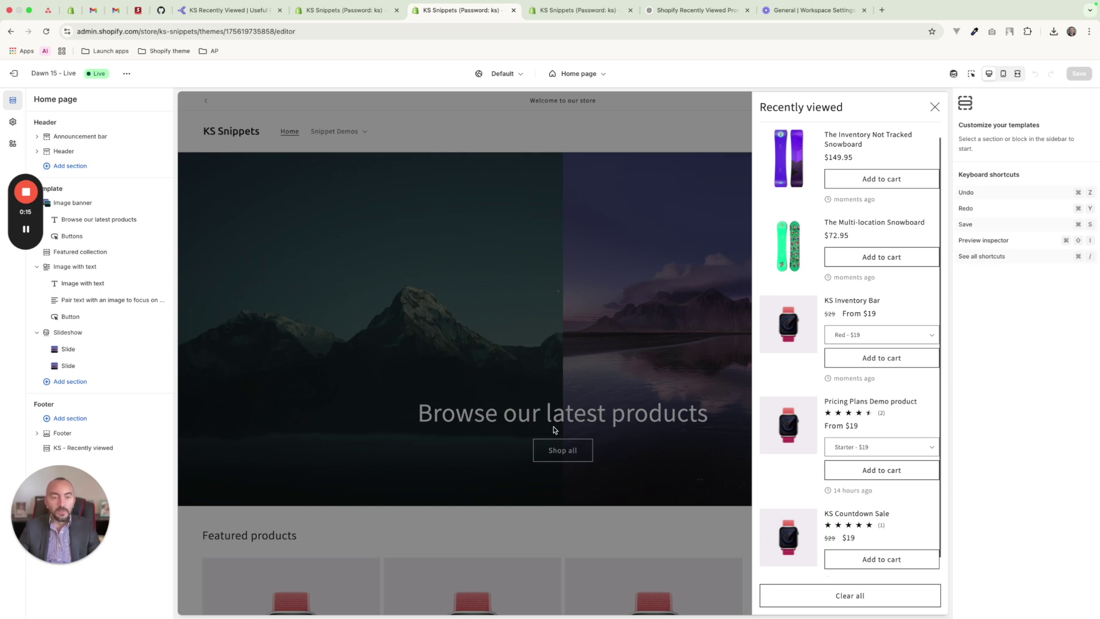
Examine the Recently viewed drawer from the store header, including its product list, and the featured products on the home page
left_click(429, 388)
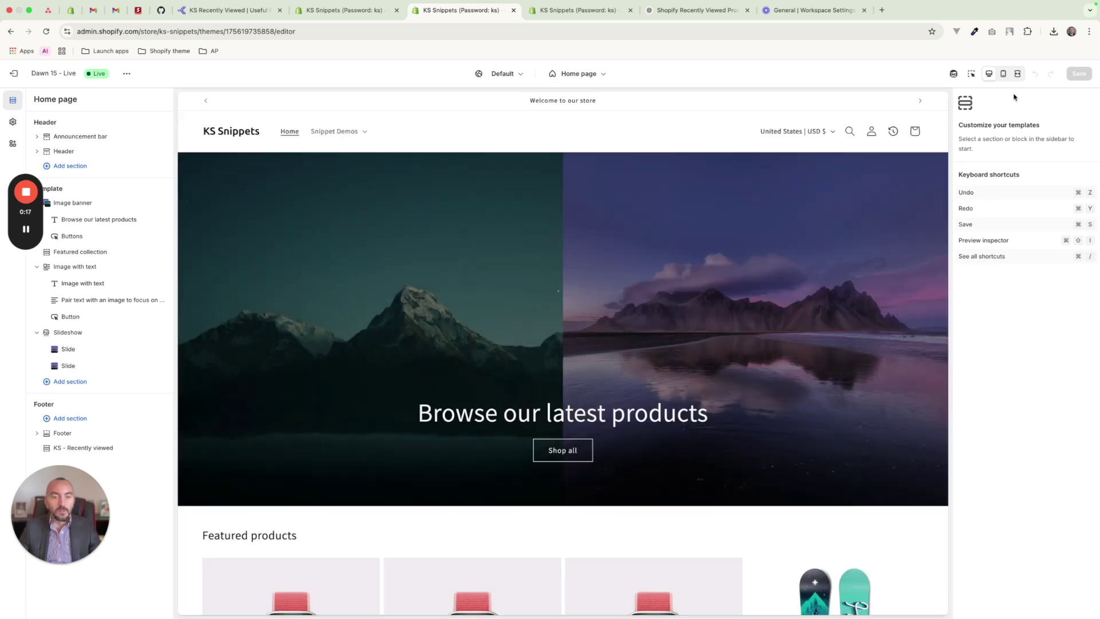
left_click(894, 133)
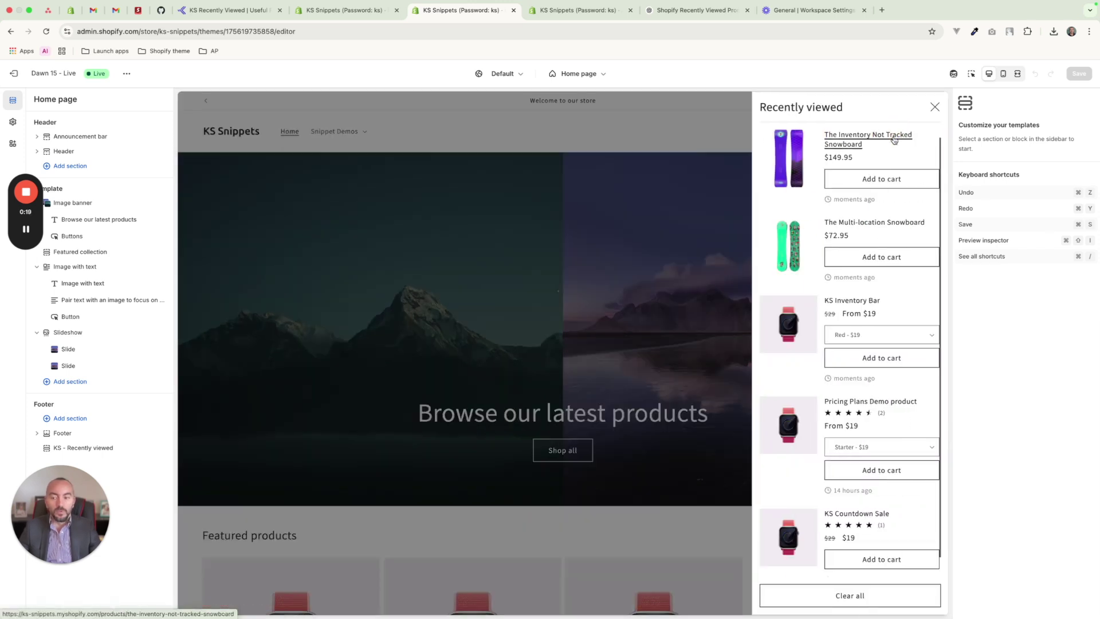
left_click(700, 191)
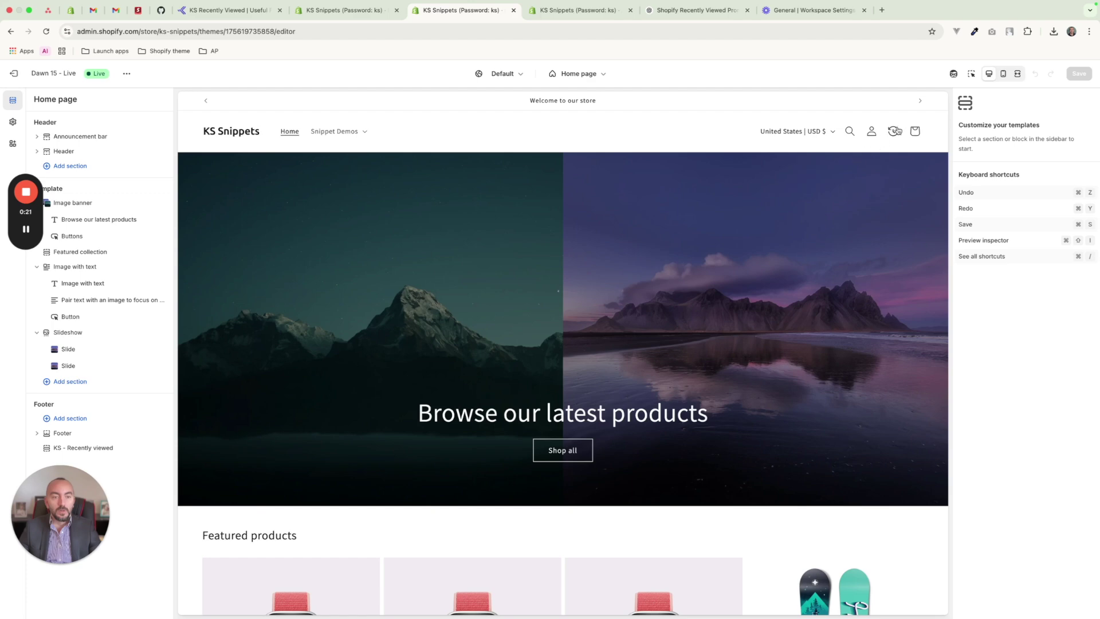
left_click(892, 132)
left_click(672, 213)
left_click(892, 132)
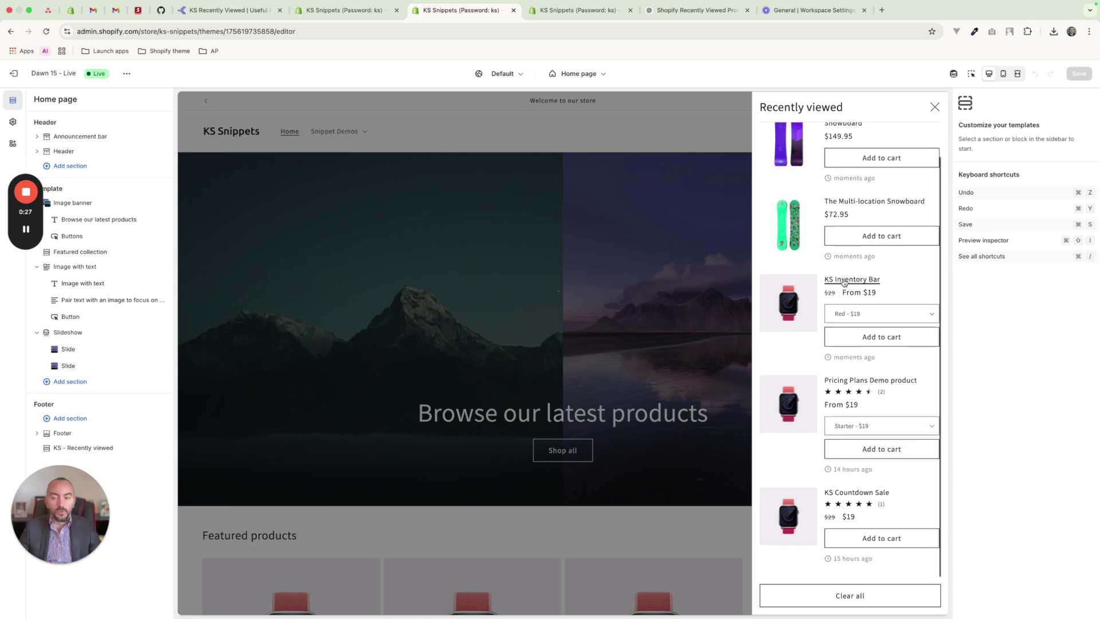
scroll(836, 312, "down", 1)
scroll(836, 315, "up", 1)
scroll(836, 321, "down", 1)
left_click(695, 304)
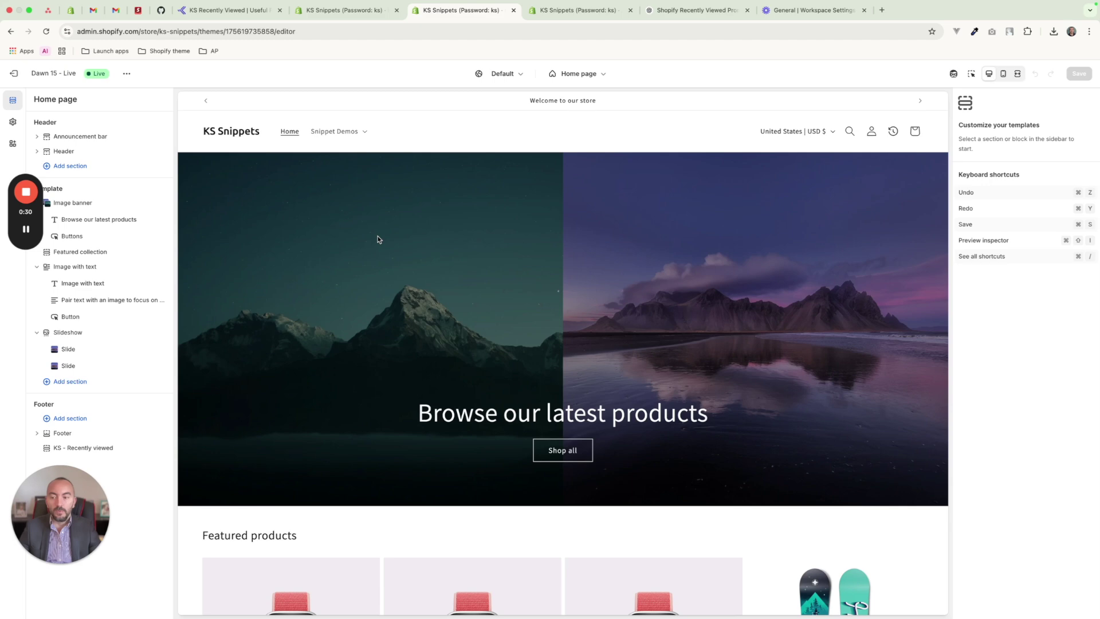
scroll(383, 304, "down", 5)
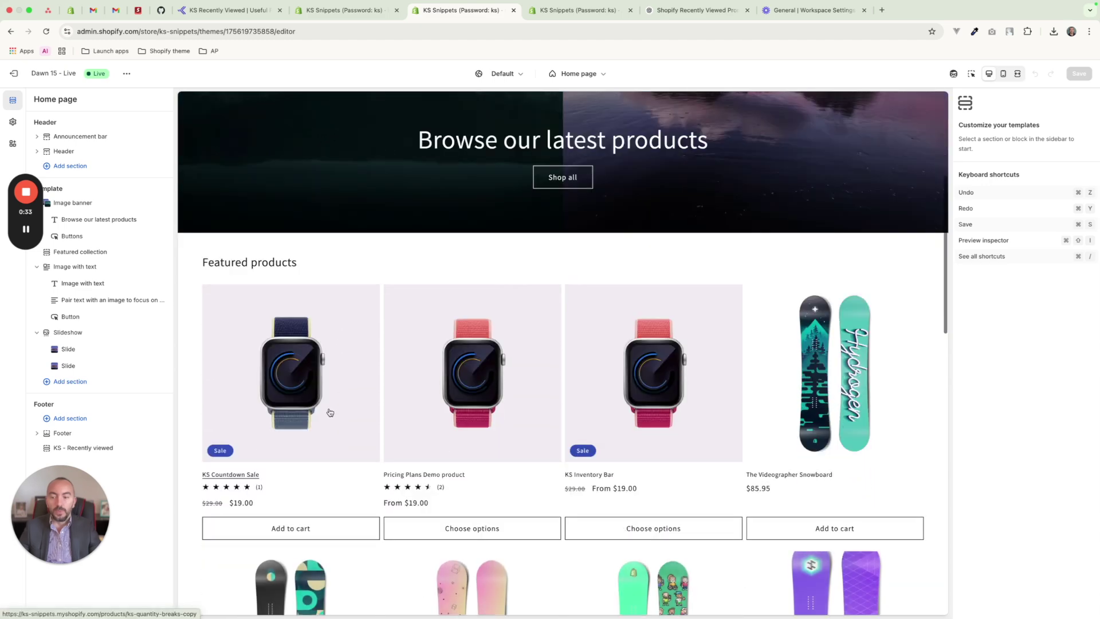
scroll(330, 412, "up", 5)
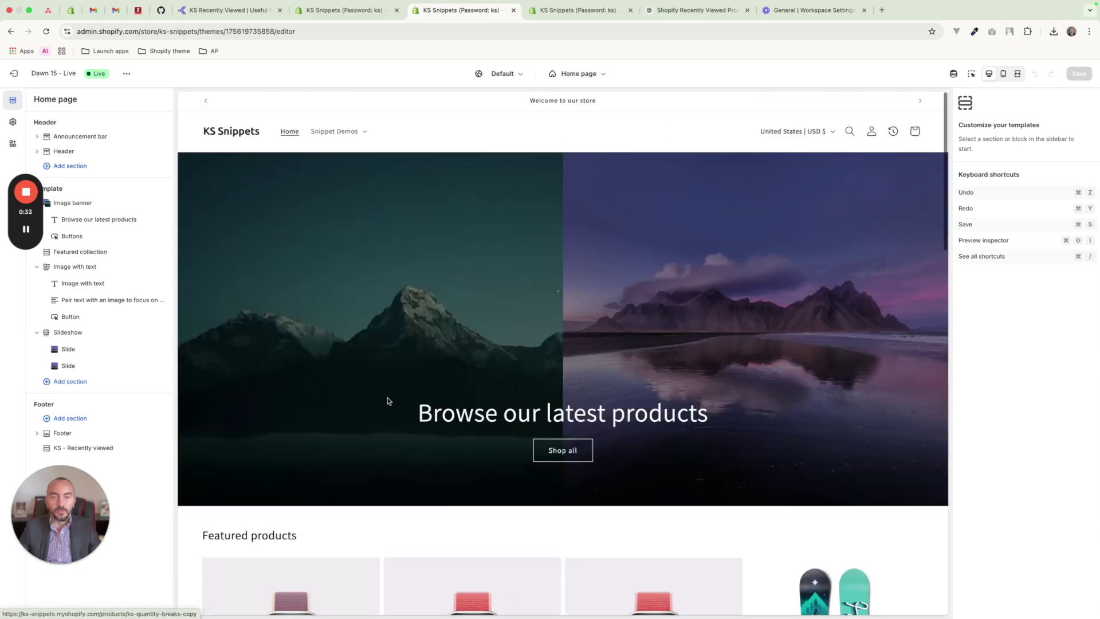
Add The Inventory Not Tracked Snowboard to the cart from the Recently viewed drawer, and close the cart drawer
left_click(897, 138)
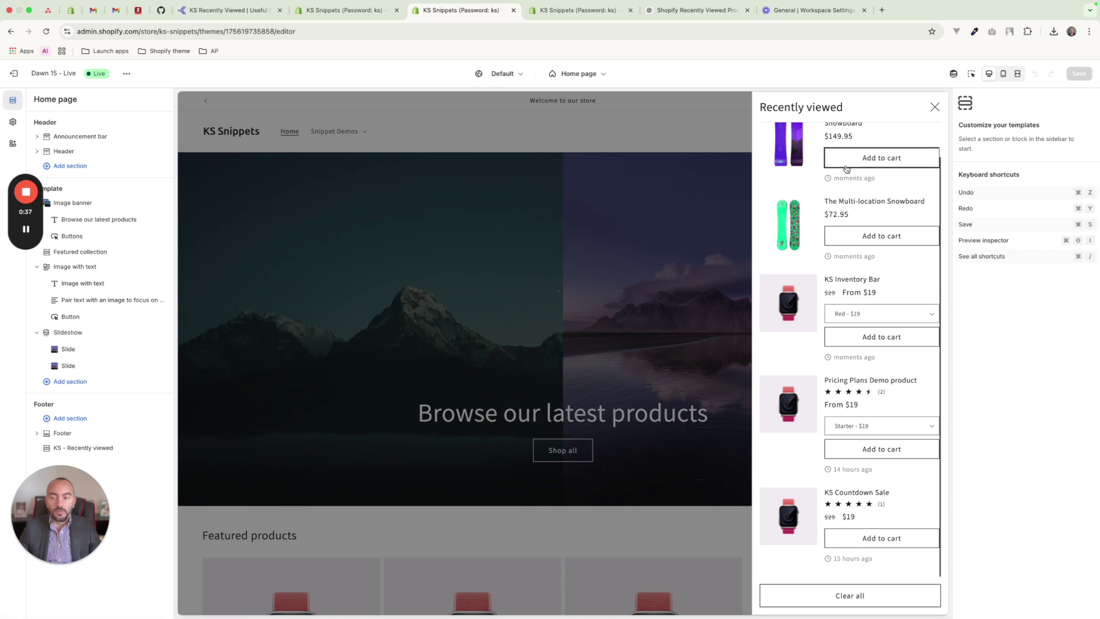
scroll(844, 170, "up", 1)
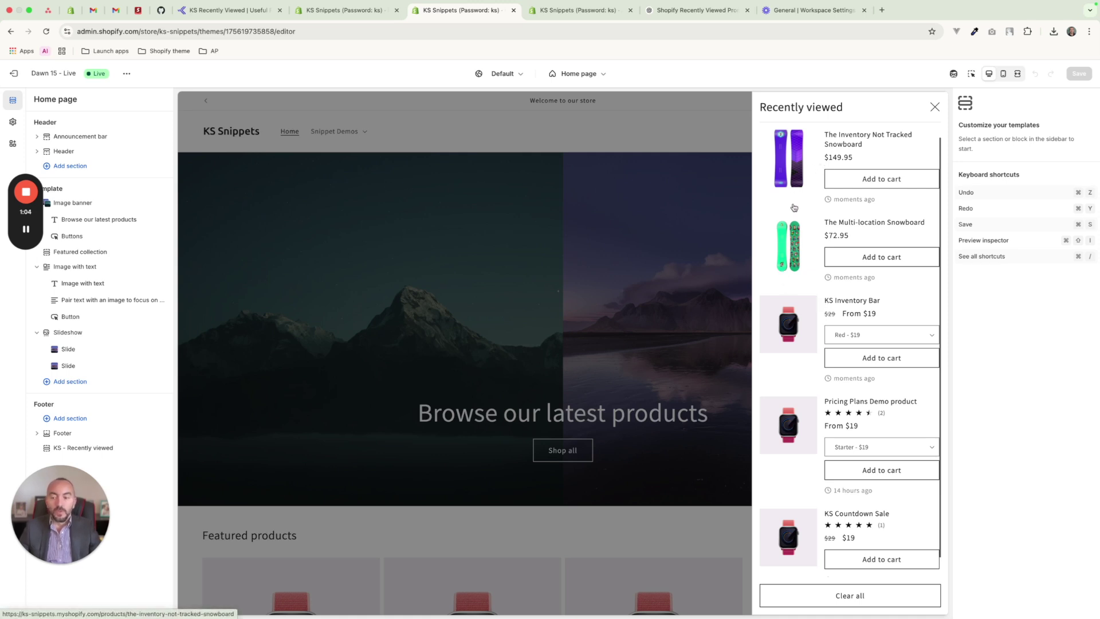
scroll(794, 215, "down", 1)
scroll(795, 221, "up", 1)
scroll(809, 276, "down", 1)
scroll(809, 277, "up", 1)
scroll(808, 276, "down", 1)
scroll(809, 277, "up", 1)
left_click(861, 179)
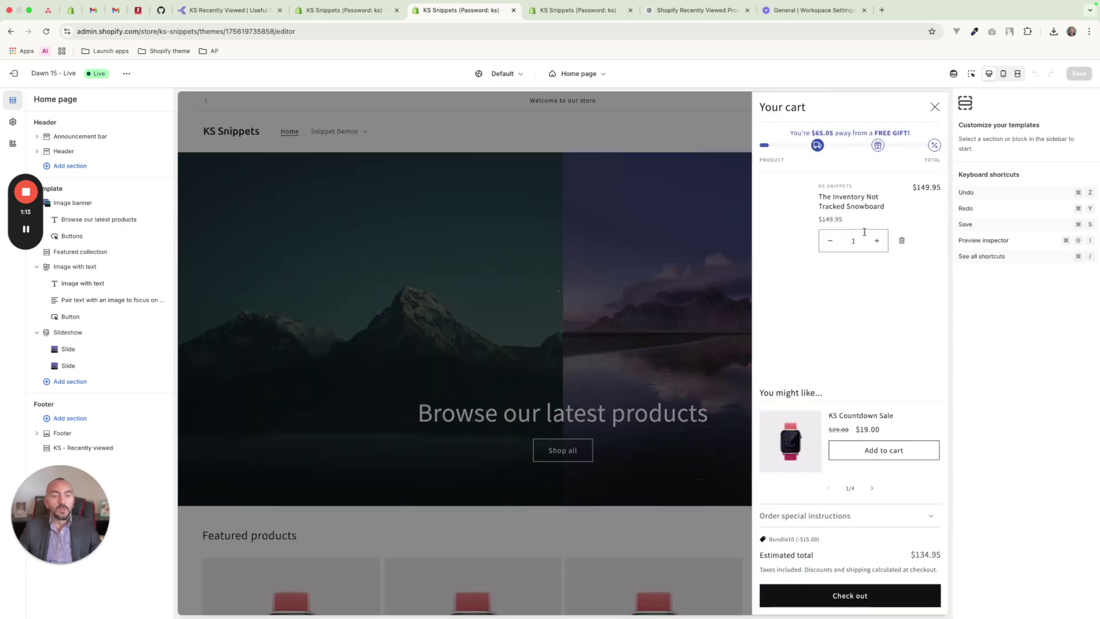
left_click(647, 239)
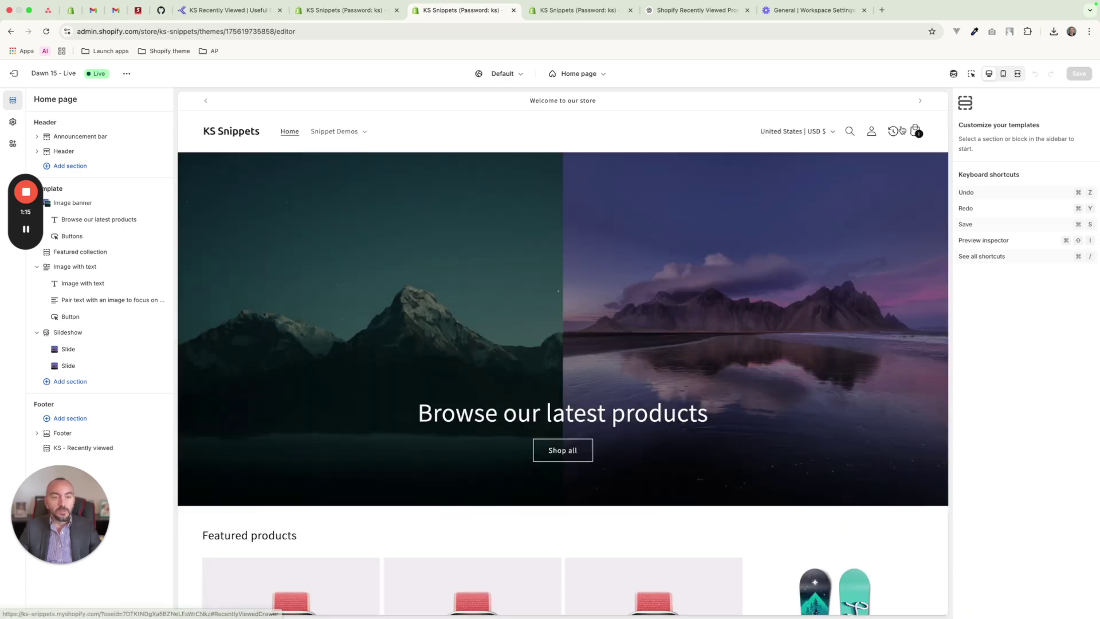
Show the settings of the KS - Recently viewed footer section and reopen its drawer in the preview
left_click(90, 448)
scroll(727, 343, "up", 15)
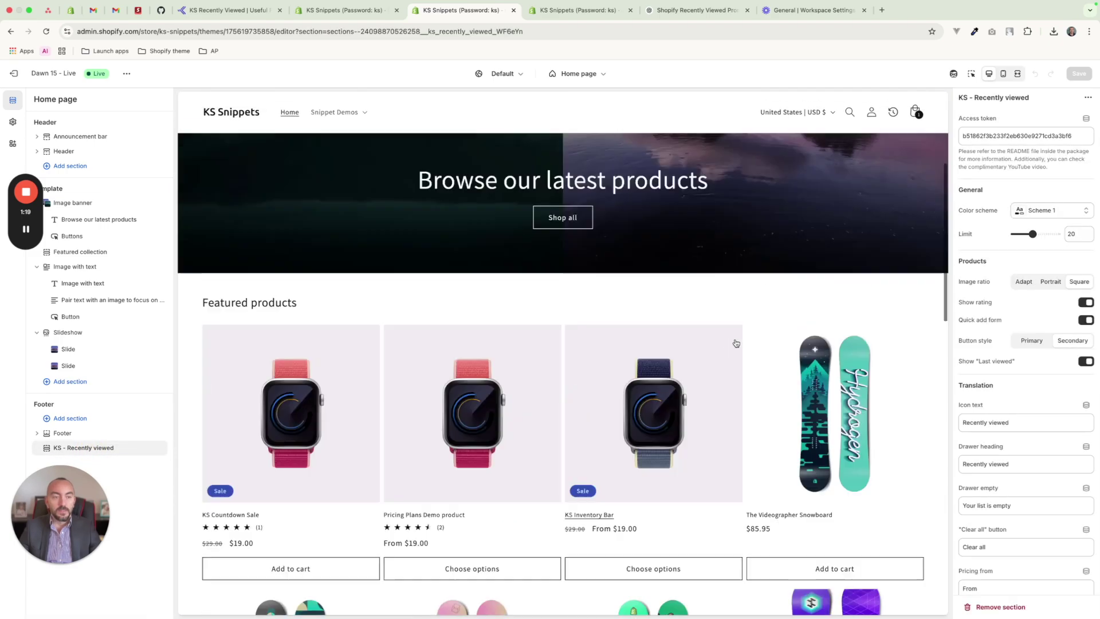
left_click(899, 128)
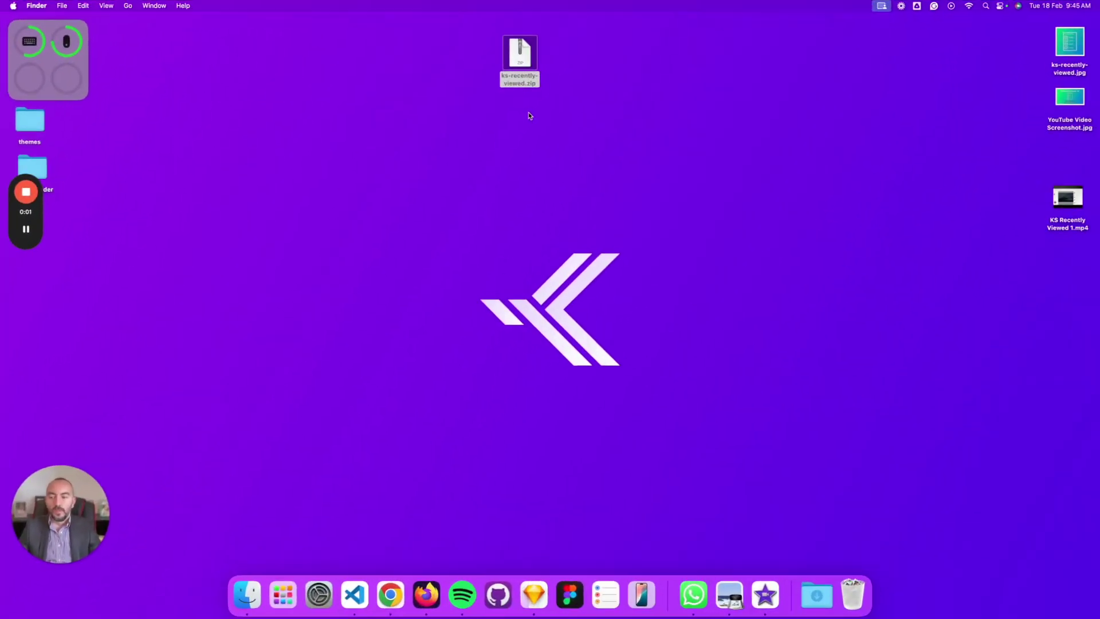
Extract ks-recently-viewed.zip on the desktop and check the sections and snippets folders inside the extracted package
double_click(522, 65)
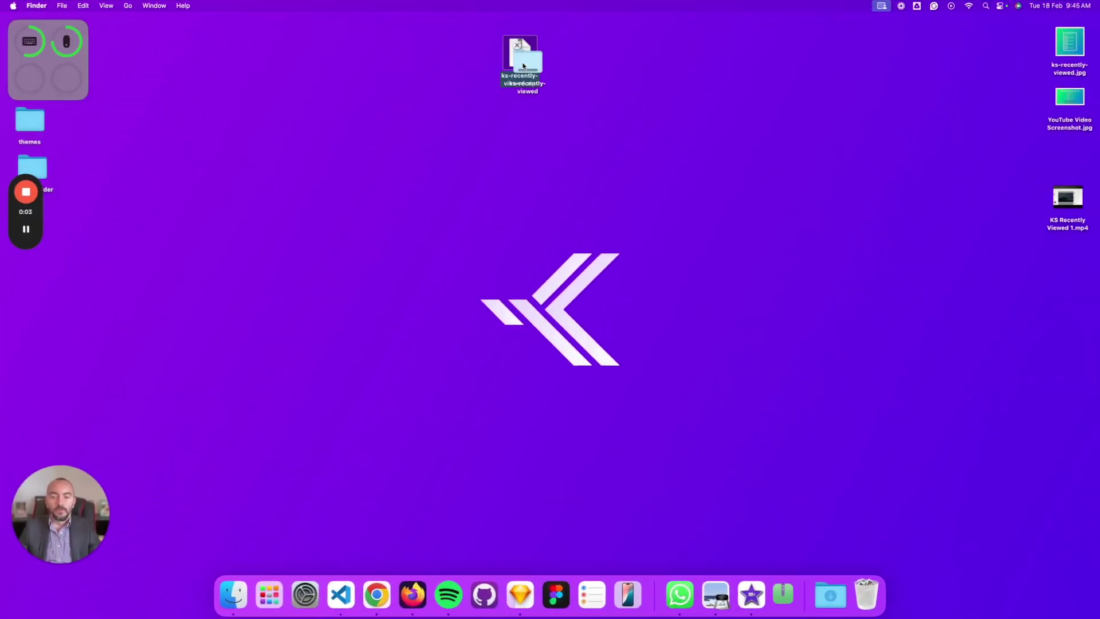
double_click(562, 53)
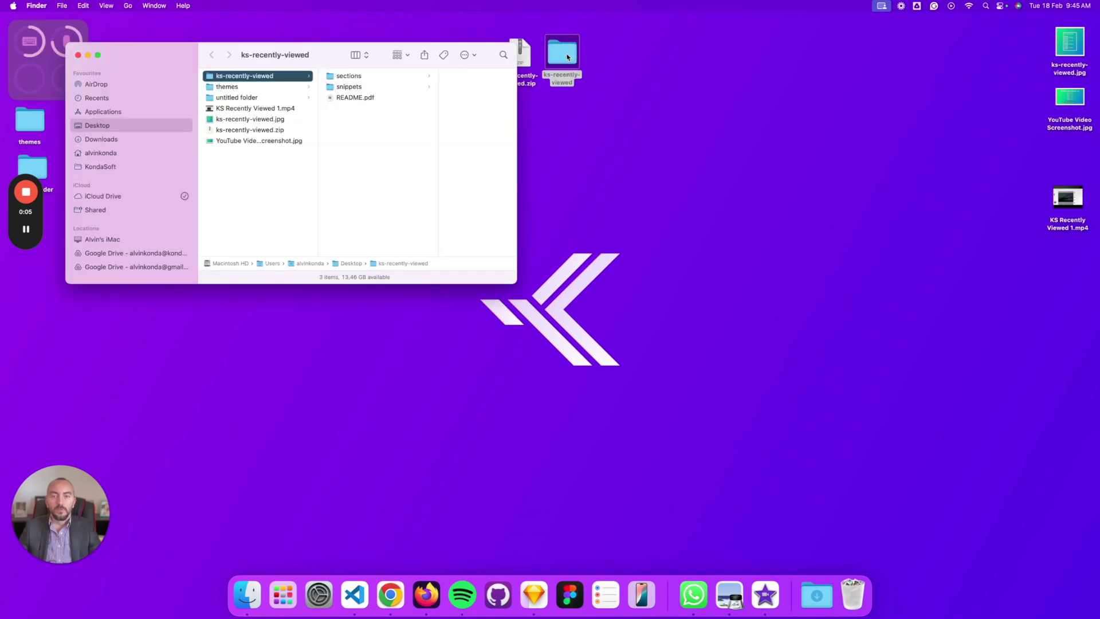
left_click_drag(514, 283, 576, 348)
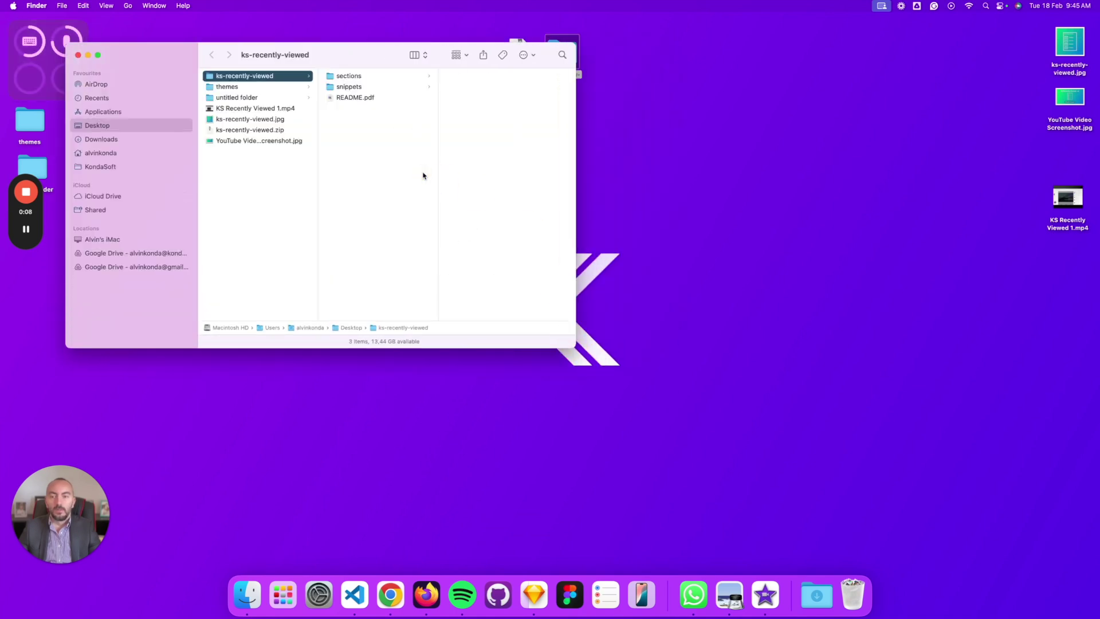
left_click(350, 77)
left_click(351, 87)
left_click(350, 76)
left_click(354, 87)
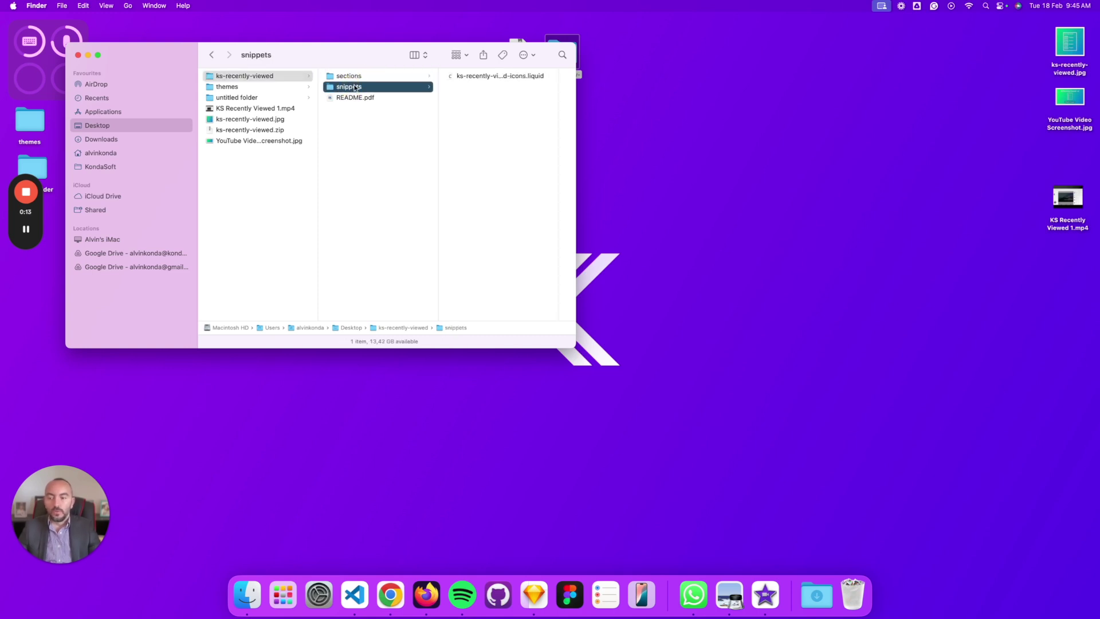
Open README.pdf from the package and arrange it side by side with the Finder window
double_click(359, 99)
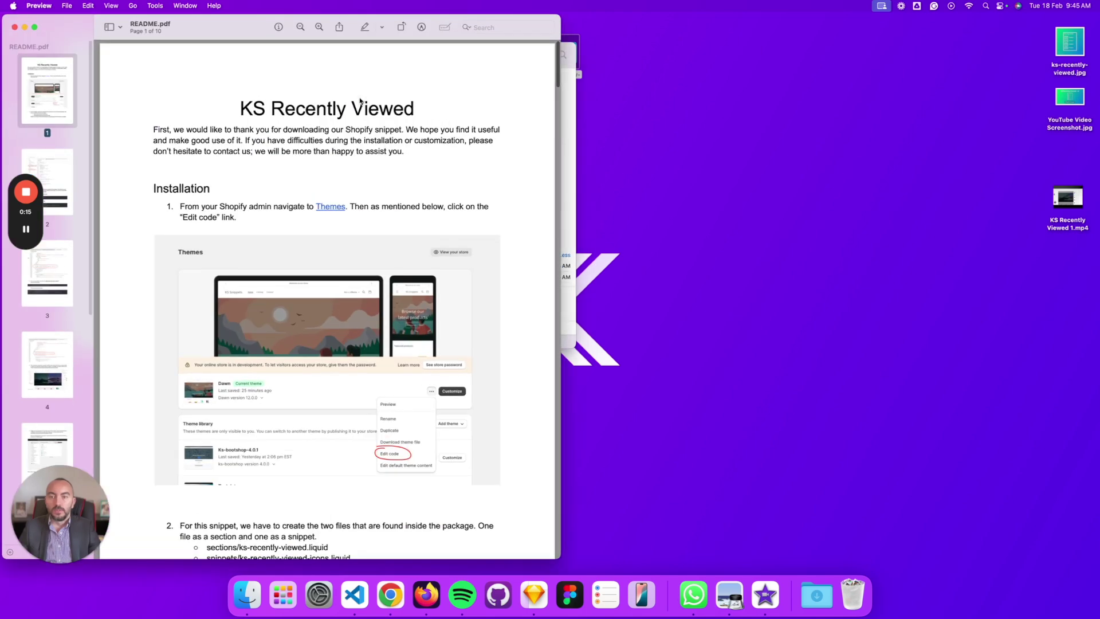
left_click_drag(266, 49, 787, 42)
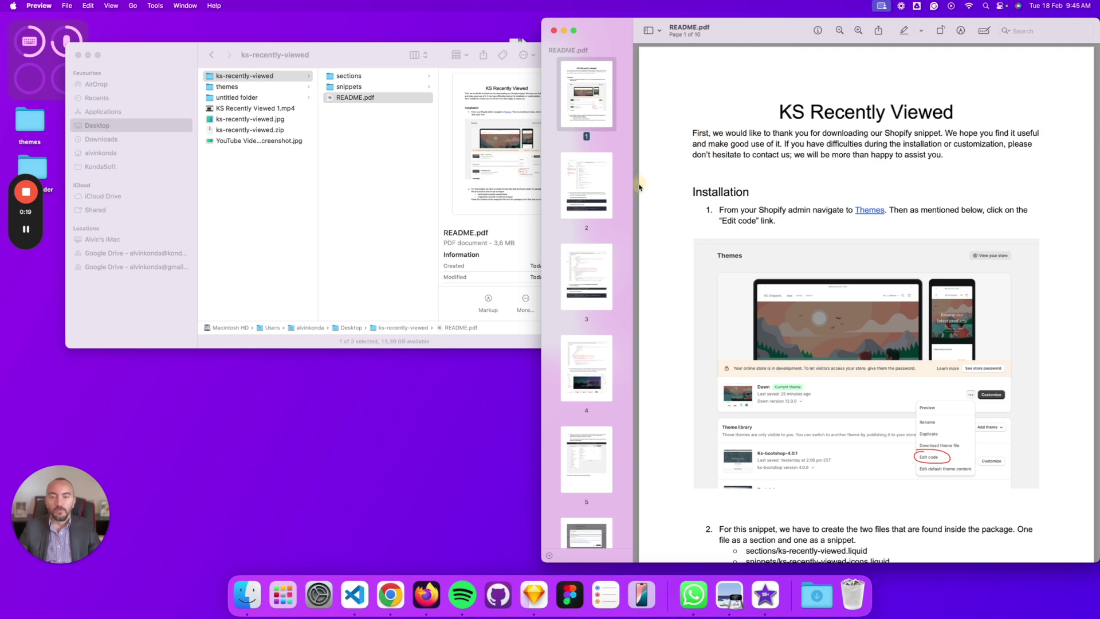
left_click(327, 254)
left_click_drag(572, 342, 535, 359)
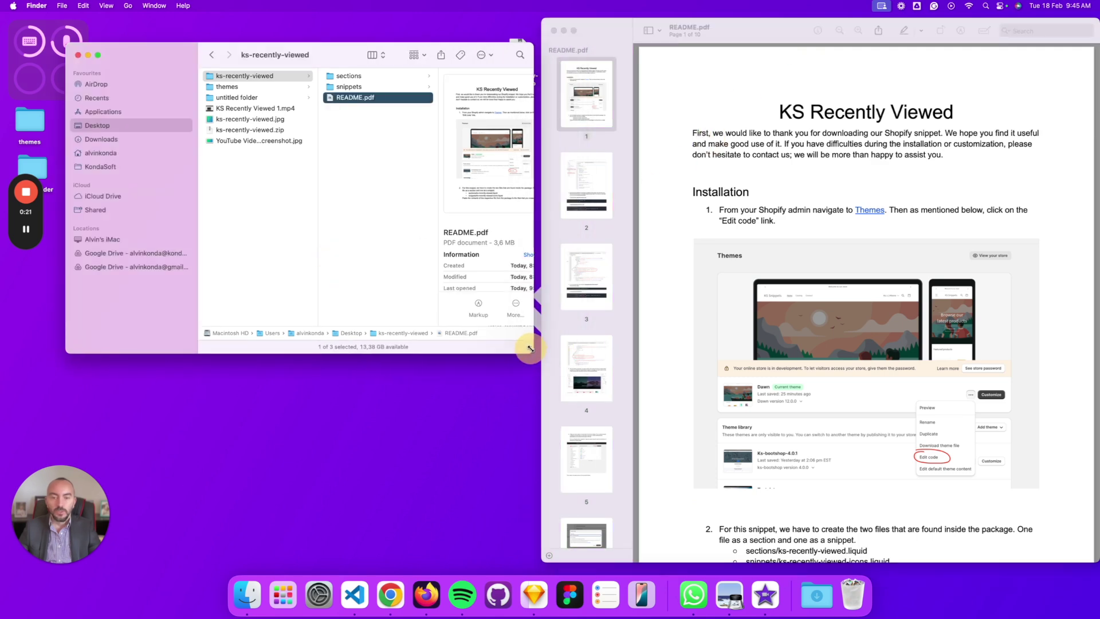
Open ks-recently-viewed.liquid from the package's sections folder in VS Code and copy all of its code
left_click(353, 77)
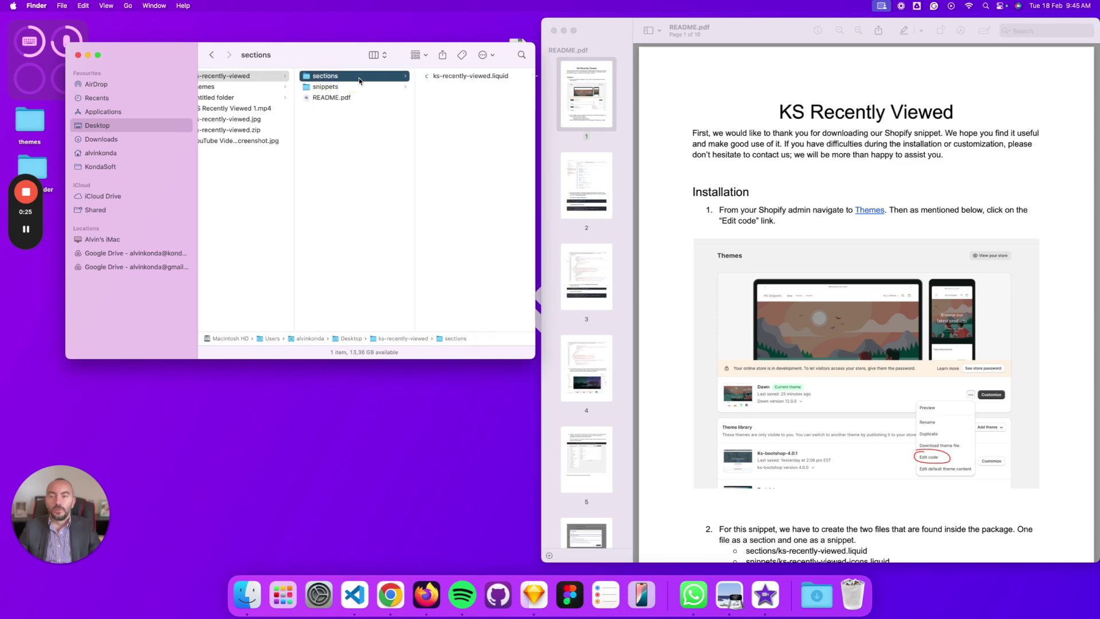
double_click(453, 77)
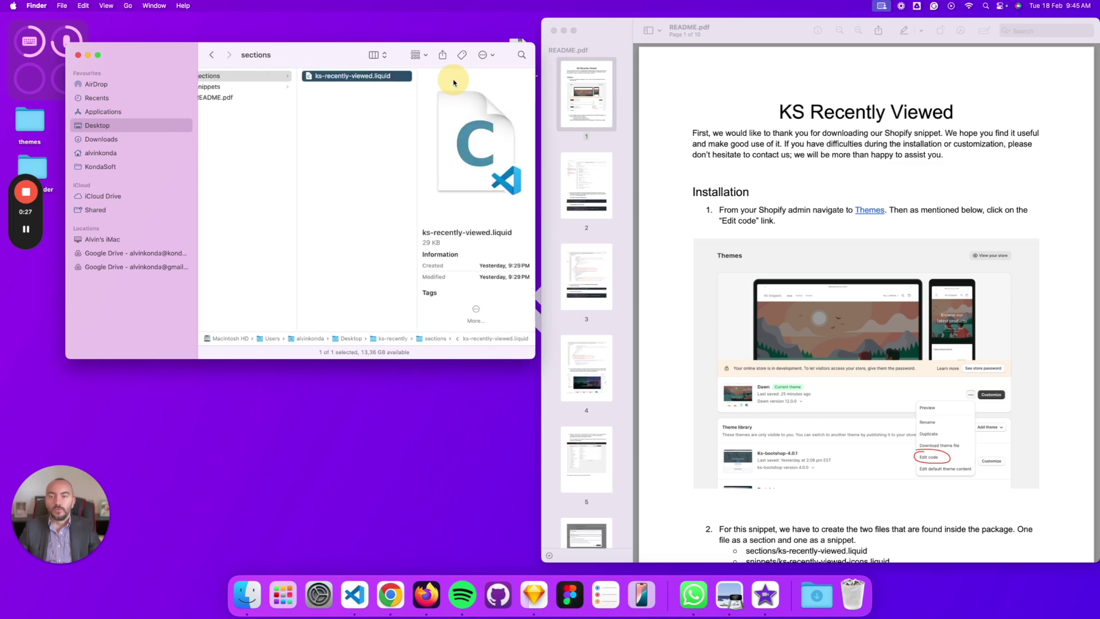
key("super+a")
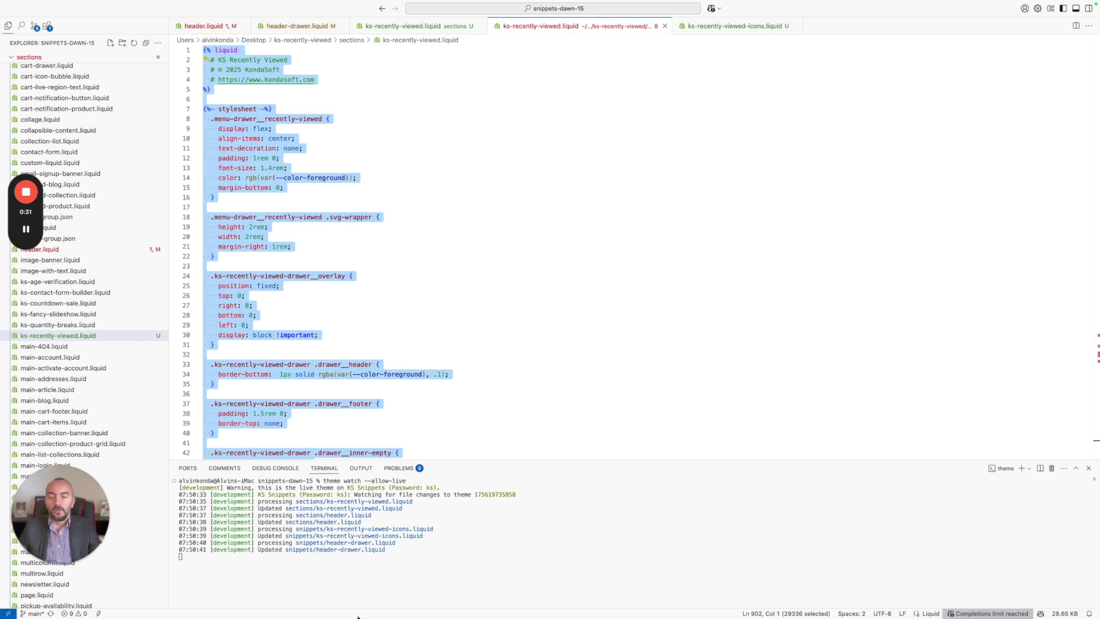
Switch to the Shopify admin in Chrome and open the code editor for the Dawn 15 - Testing theme
key("ctrl+Up")
left_click(390, 595)
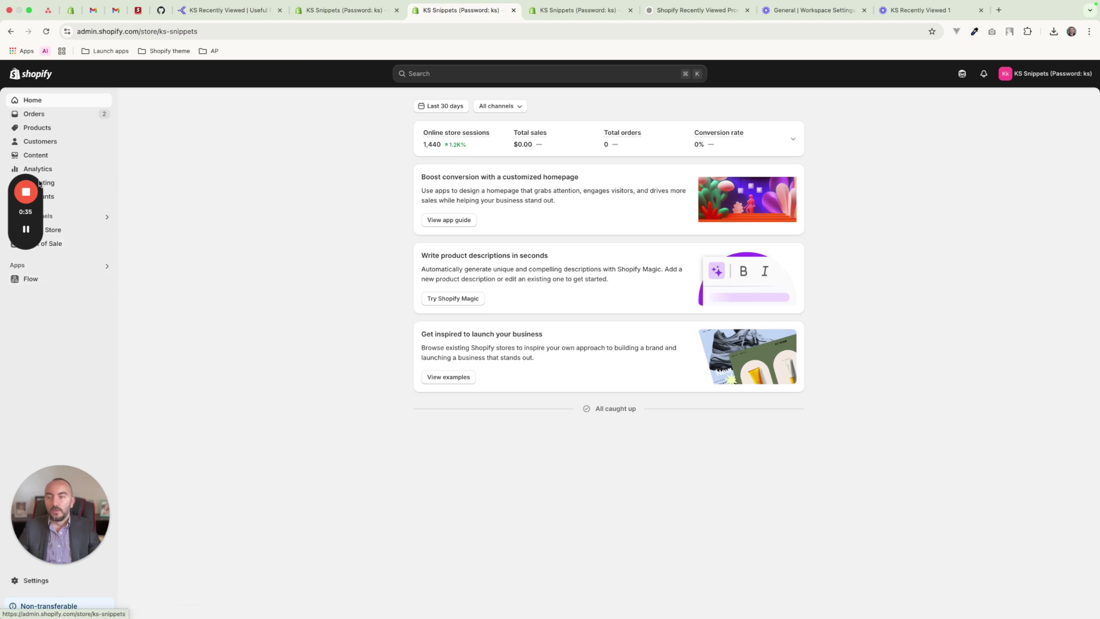
left_click_drag(29, 180, 23, 373)
left_click(58, 230)
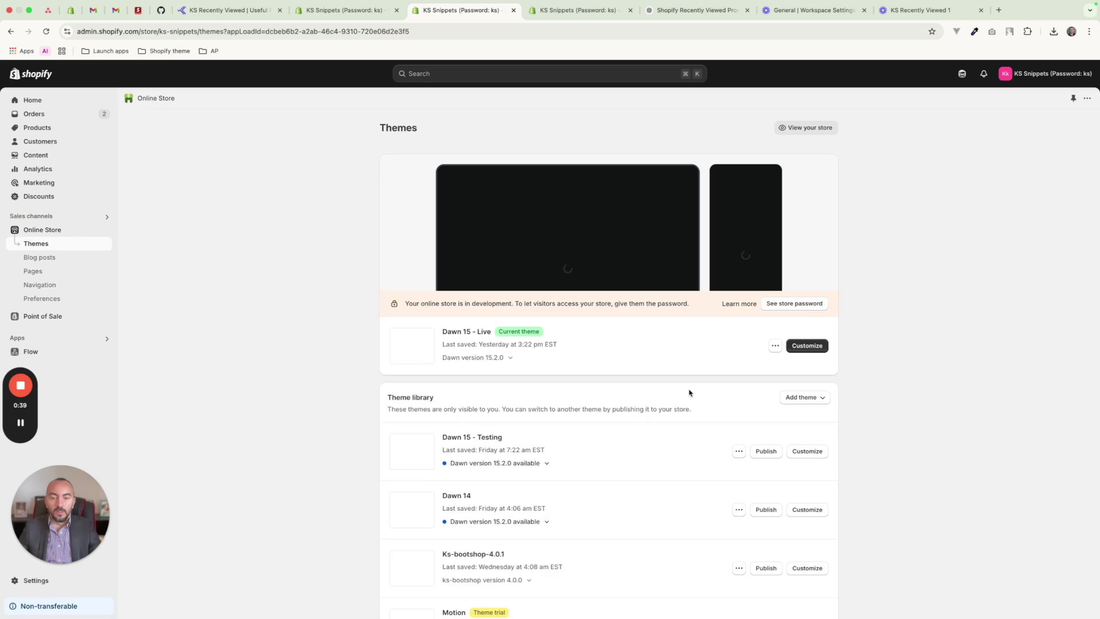
scroll(699, 401, "down", 1)
left_click(744, 437)
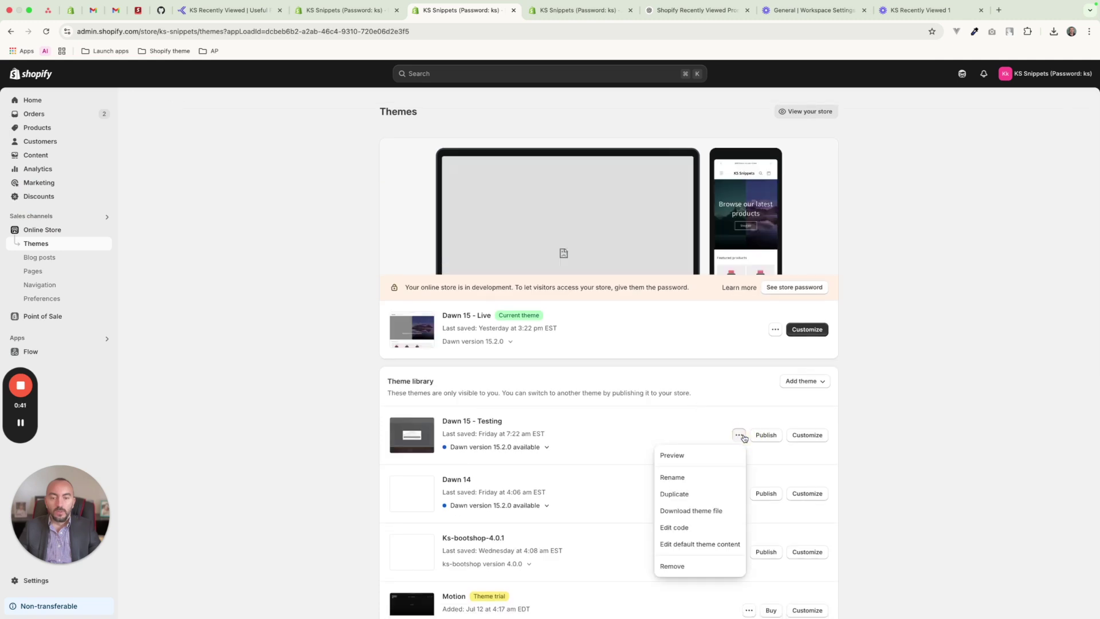
left_click(716, 533)
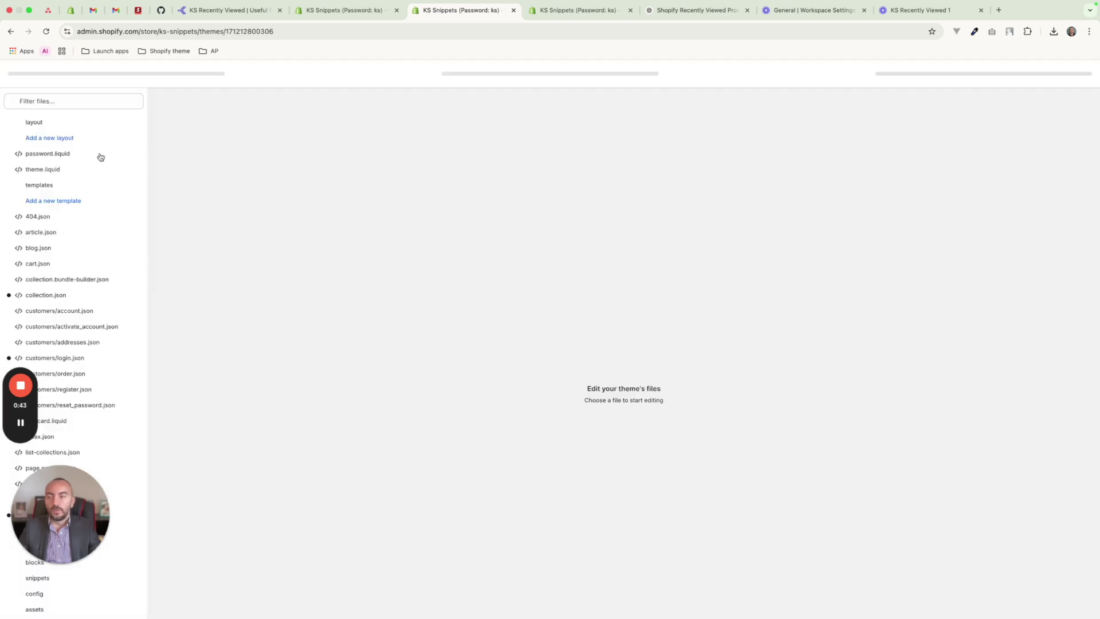
Create a new liquid section file named ks-recently-viewed in the theme's sections folder
left_click(39, 137)
left_click(59, 153)
left_click(114, 174)
left_click(493, 361)
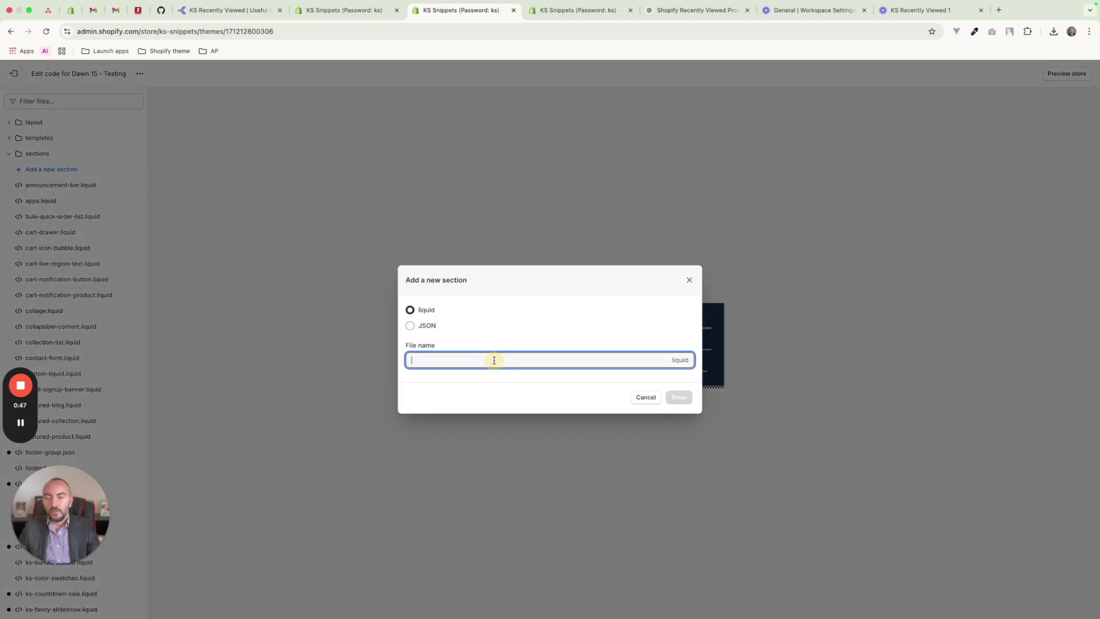
type("ks-")
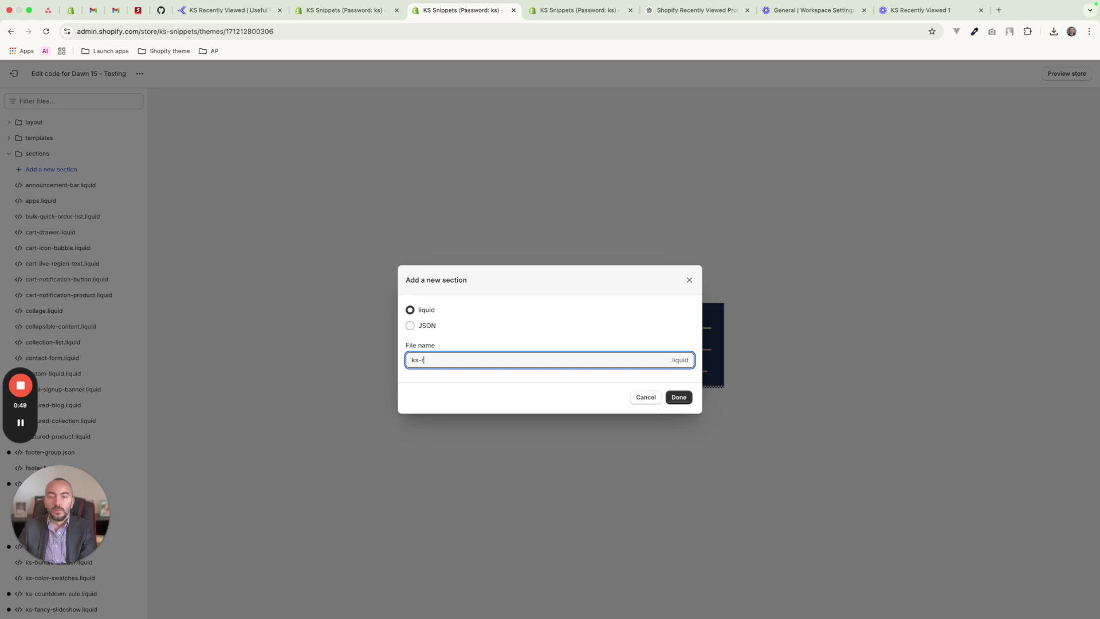
type("recently-viewe")
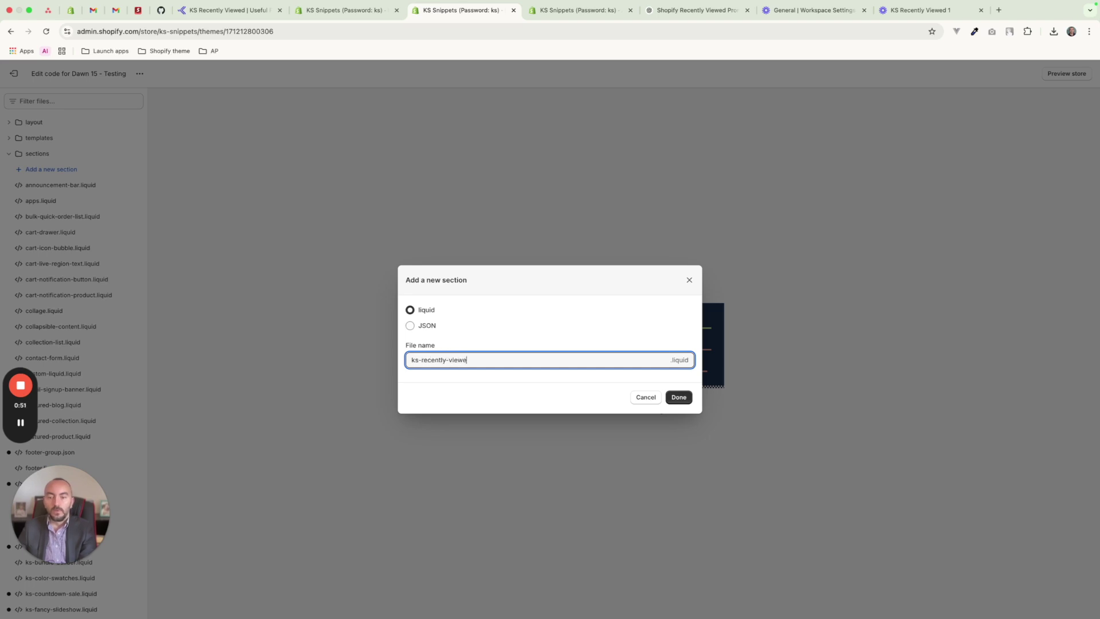
type("d")
key("Return")
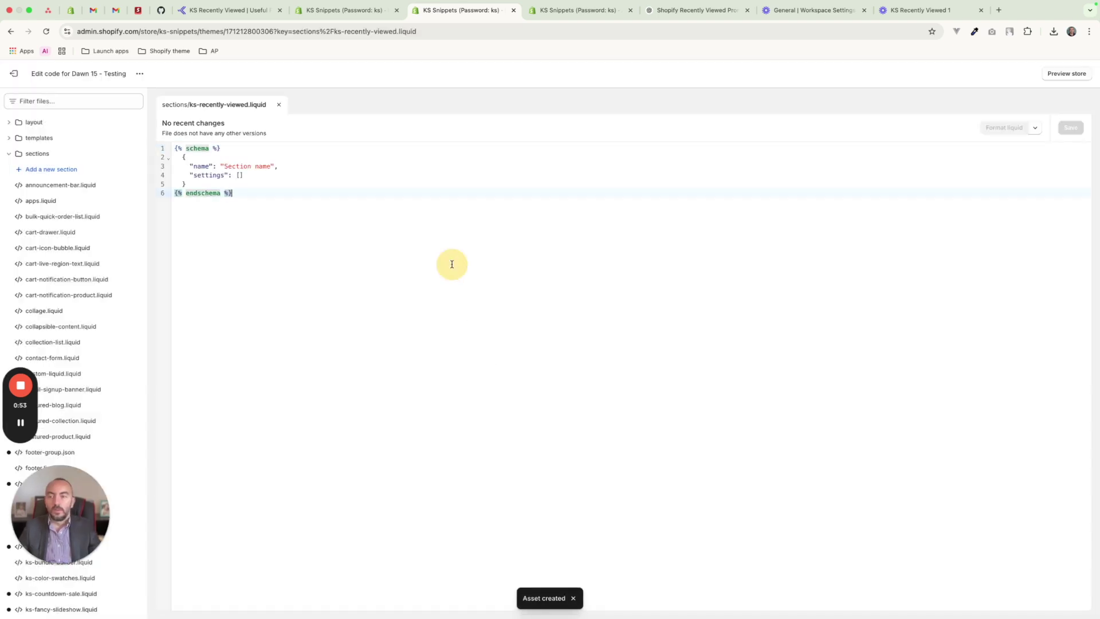
Replace the new section's default code with the copied ks-recently-viewed.liquid code and save the file
key("ctrl+a")
key("ctrl+v")
key("ctrl+s")
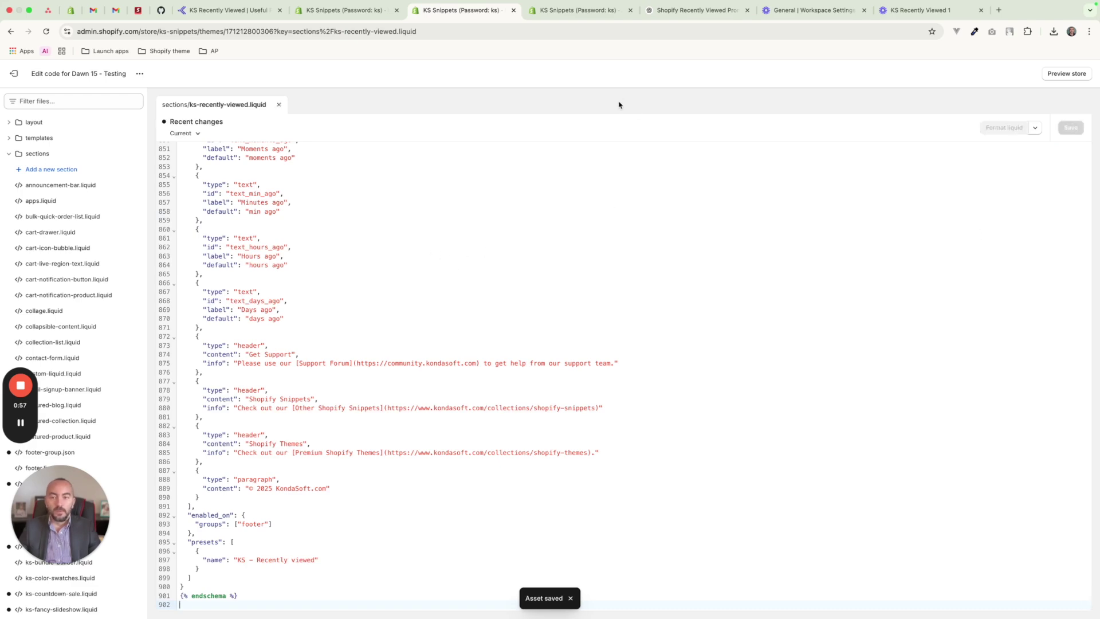
Open ks-recently-viewed-icons.liquid from the package's snippets folder in VS Code and copy all of its code
key("ctrl+Up")
left_click(275, 192)
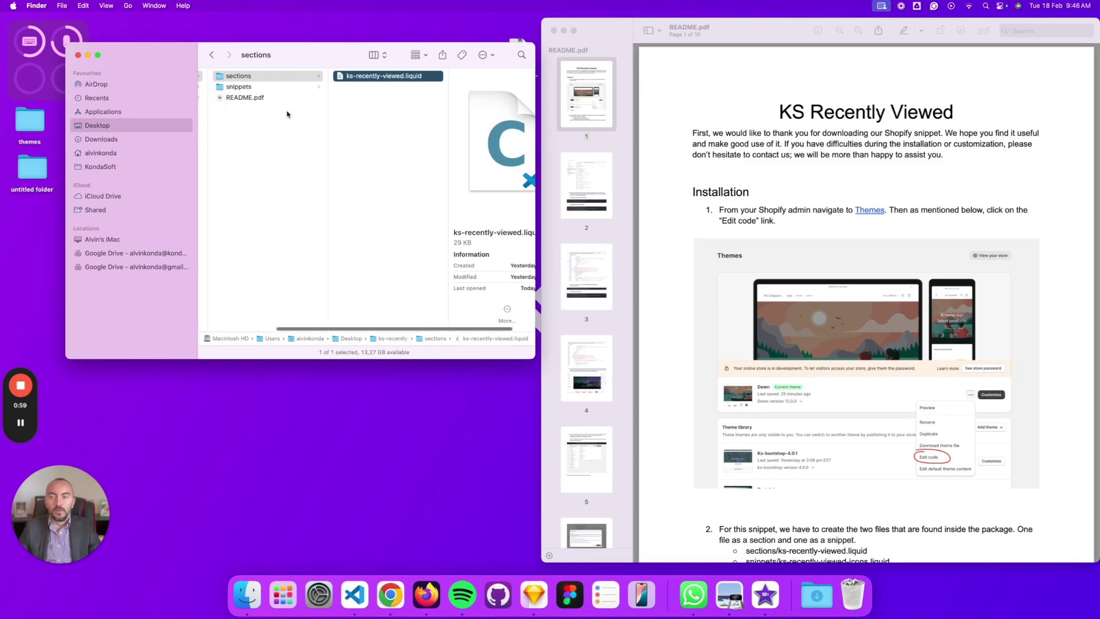
left_click(263, 86)
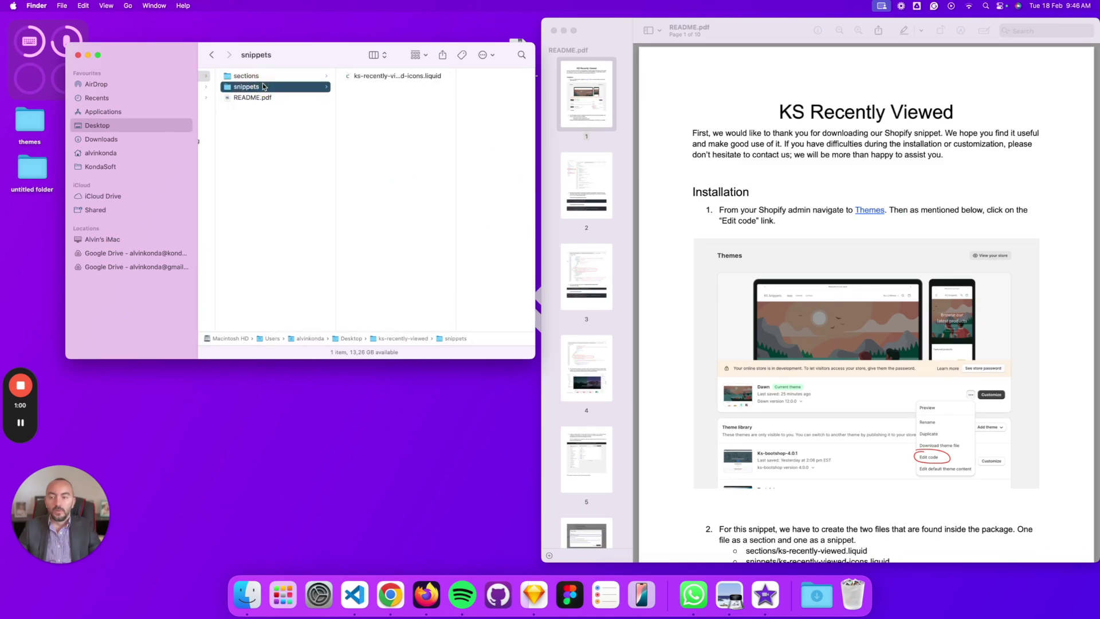
double_click(370, 76)
left_click(379, 149)
key("super+a")
key("super+c")
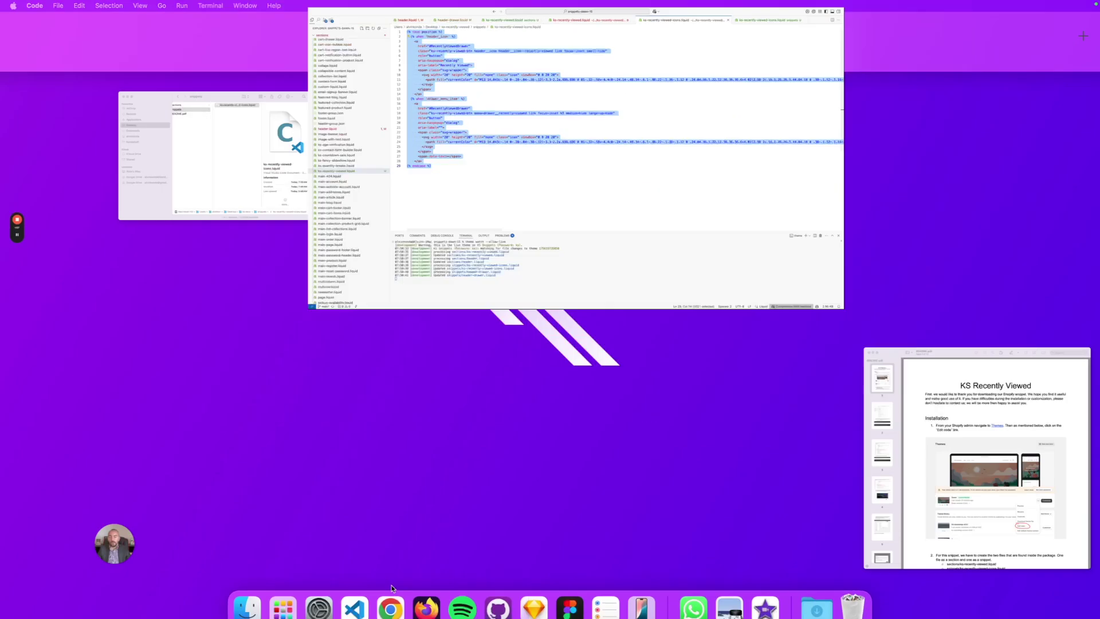
Switch to the Chrome code editor and create a new snippet file named ks-recently-viewed-icons in the theme's snippets folder
left_click(390, 607)
left_click(34, 156)
left_click(47, 169)
left_click(48, 169)
left_click(57, 186)
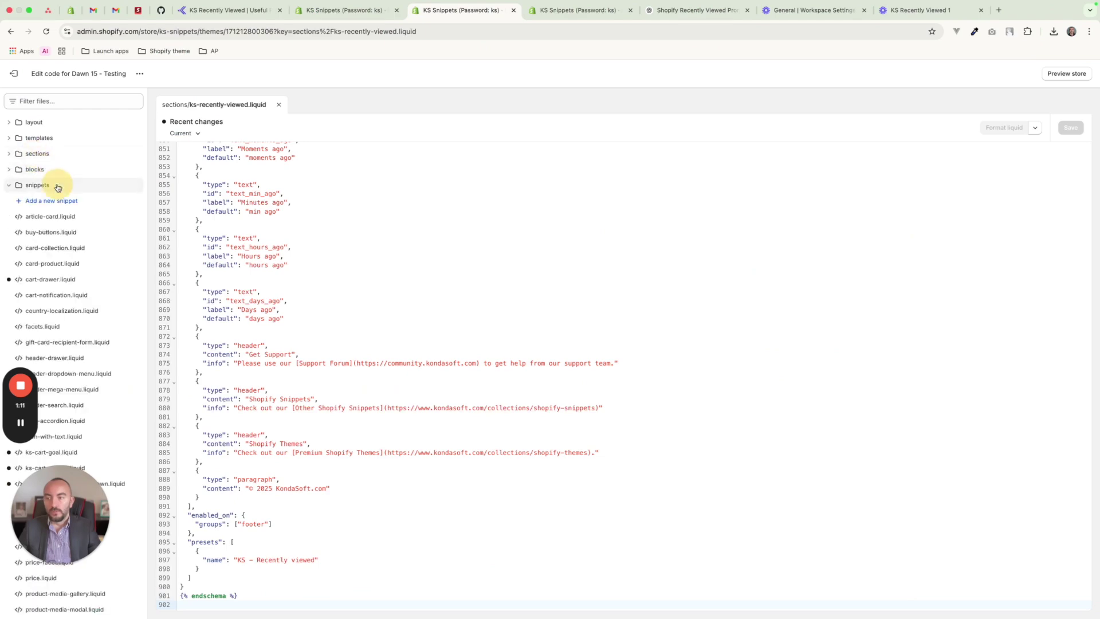
left_click(67, 201)
left_click(522, 341)
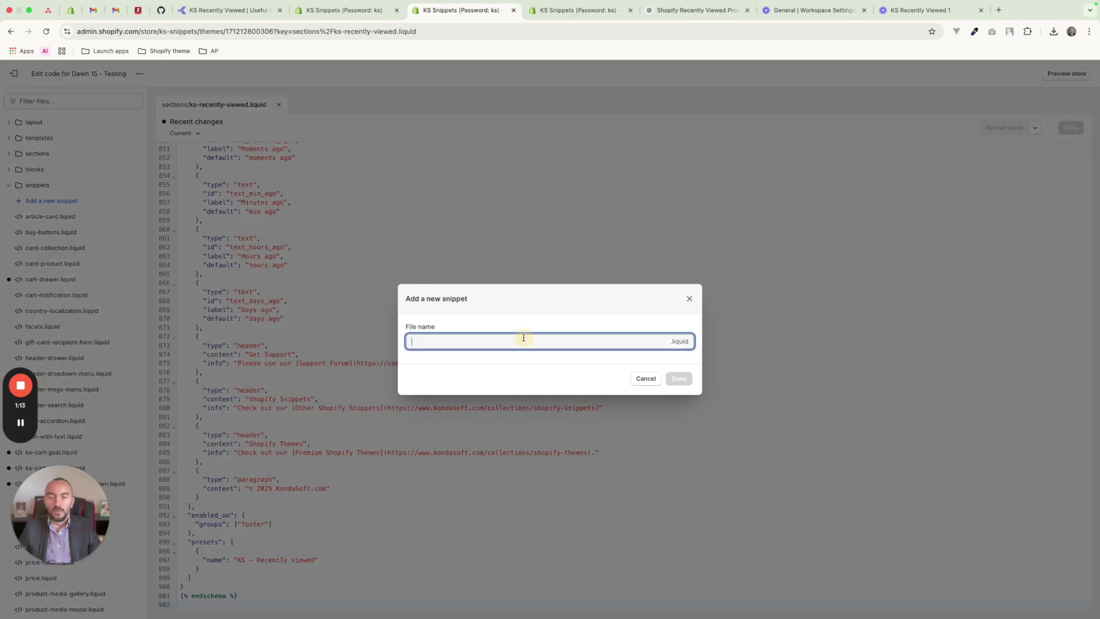
type("ks-recently-viewed-icons")
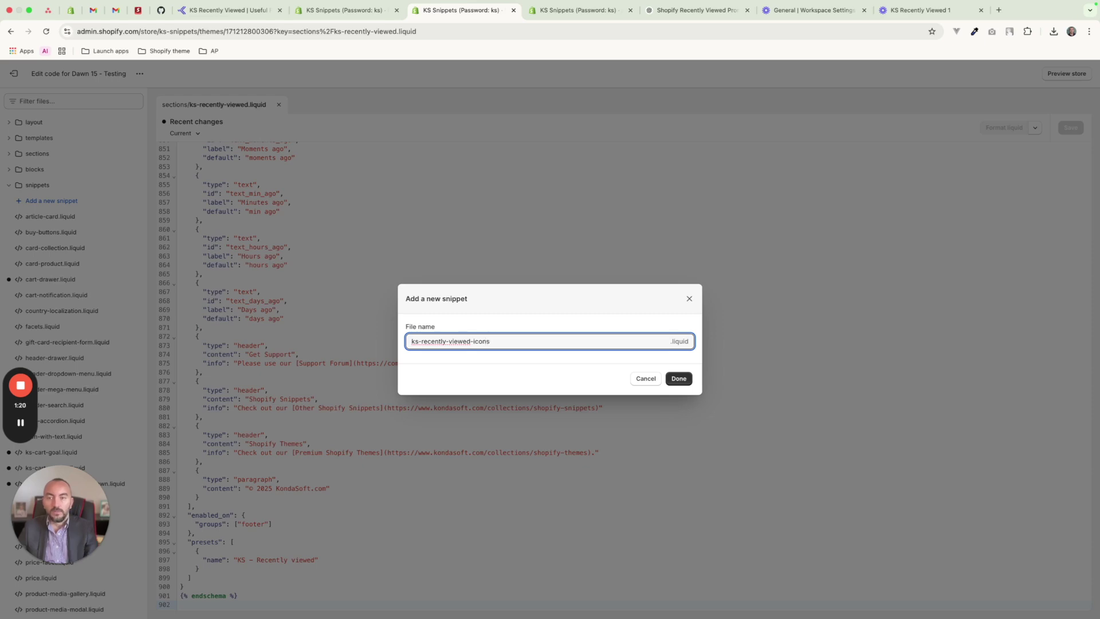
key("ctrl+Up")
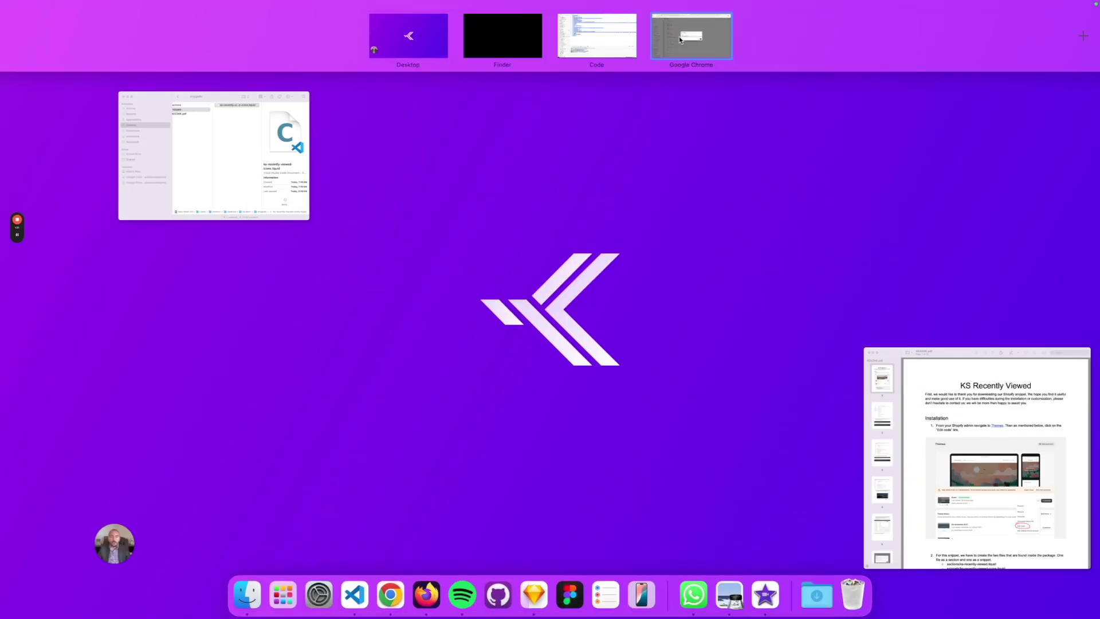
left_click(620, 51)
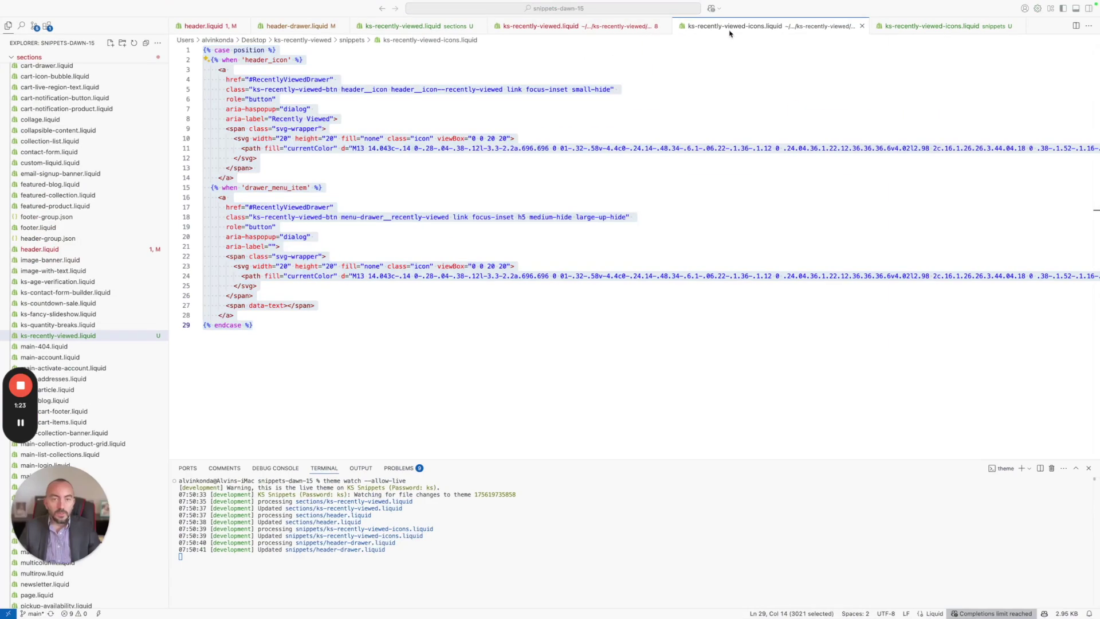
key("ctrl+Up")
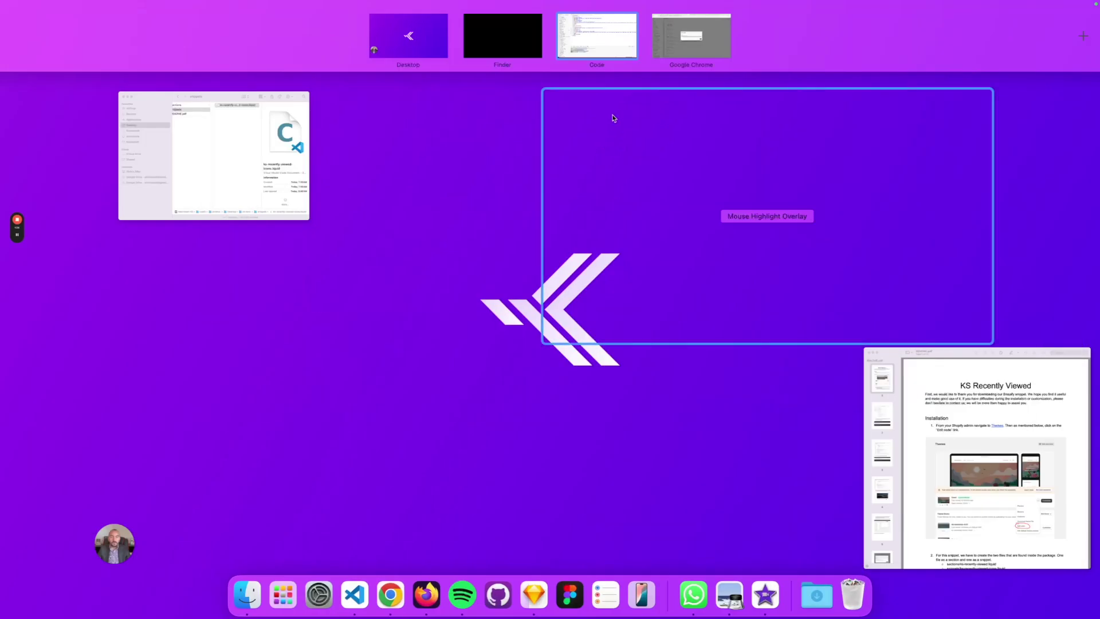
left_click(699, 42)
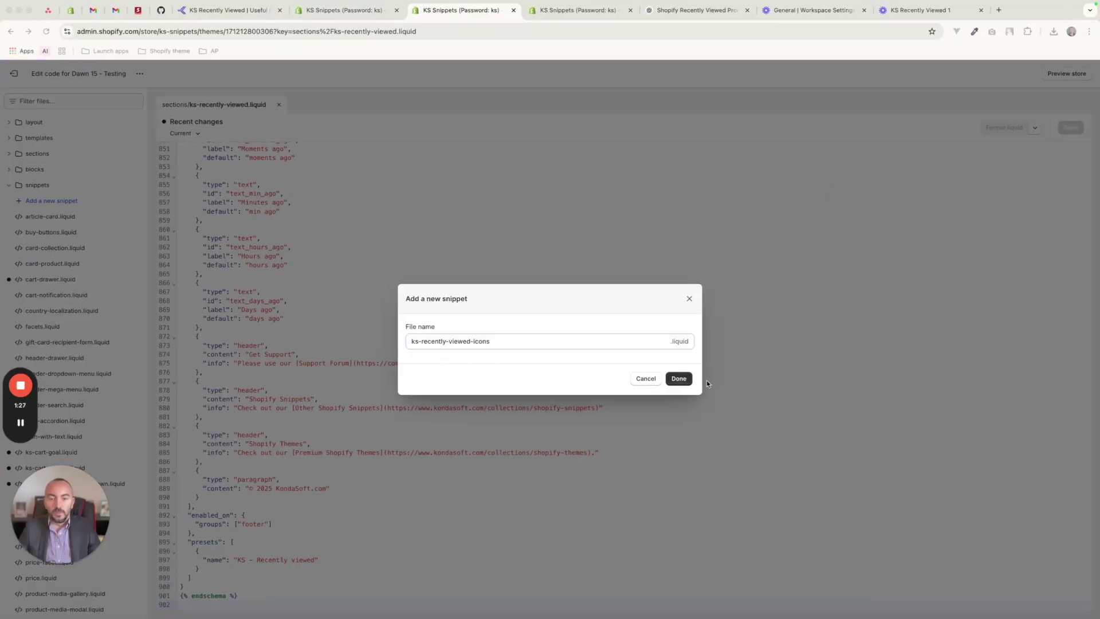
left_click(678, 378)
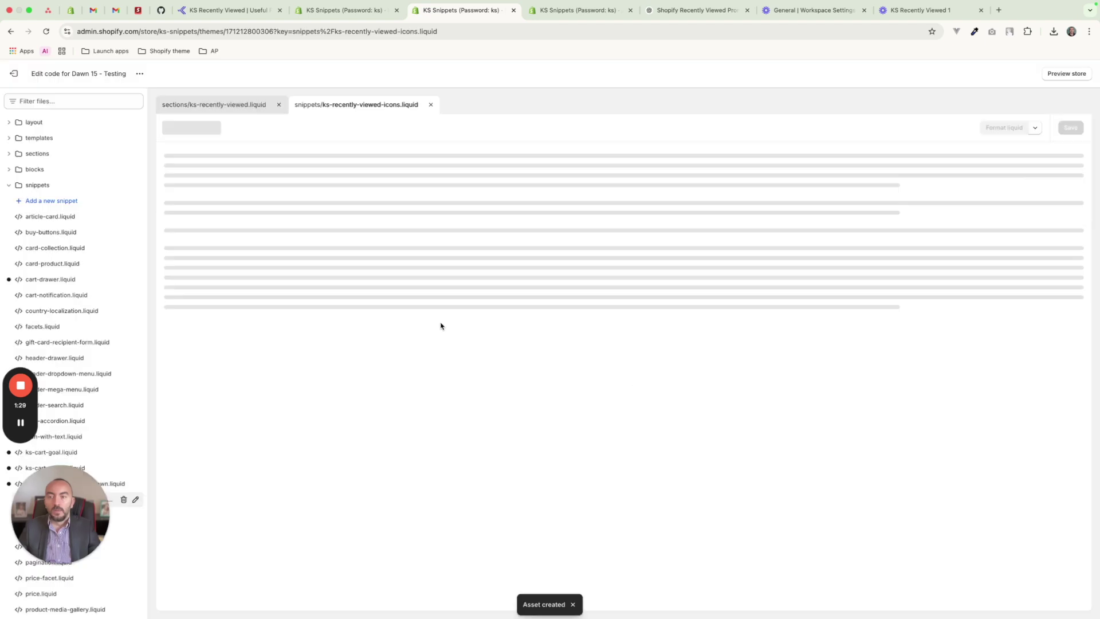
Insert the copied code into ks-recently-viewed-icons.liquid, save the file and exit the code editor
key("super+v")
key("super+s")
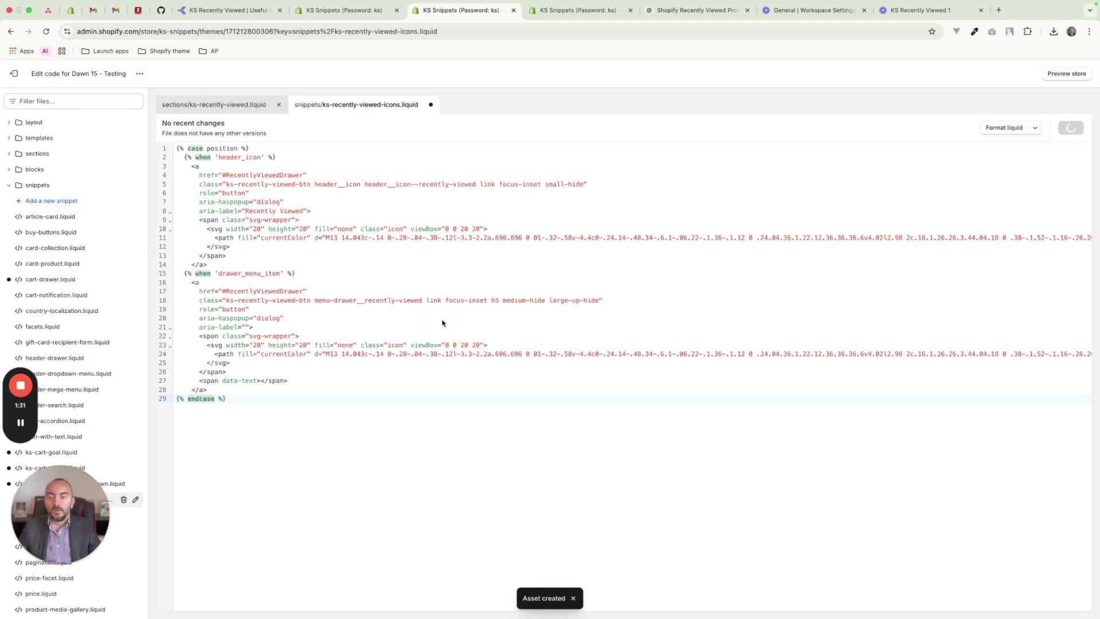
left_click(13, 82)
Switch to README.pdf in Preview and read step 3 about adding the icon code to sections/header.liquid
key("ctrl+Up")
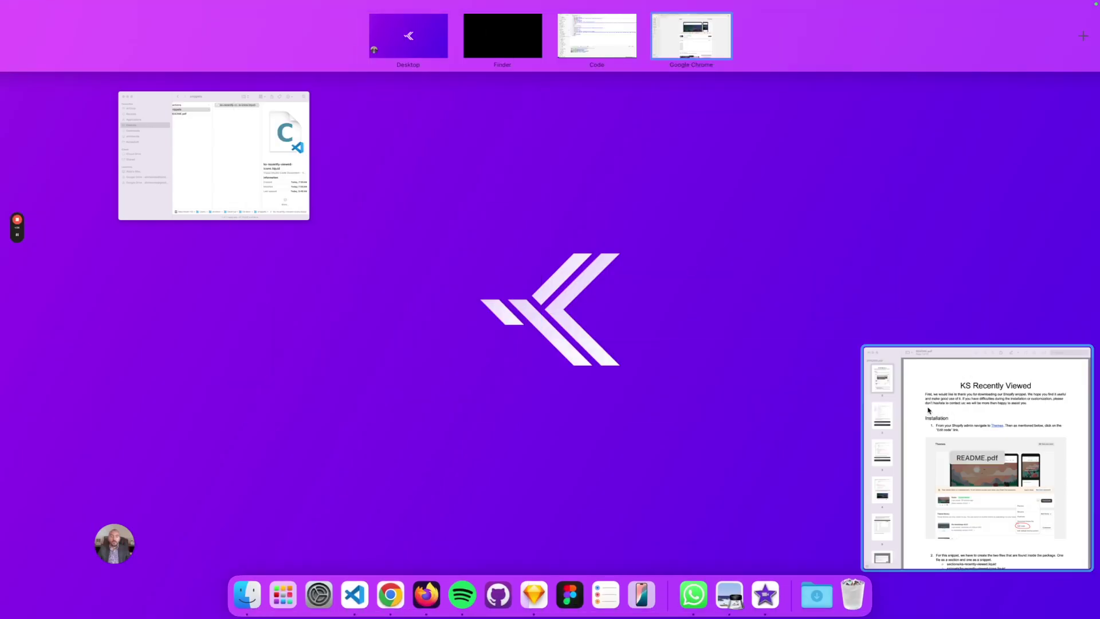
left_click(928, 410)
scroll(920, 407, "down", 10)
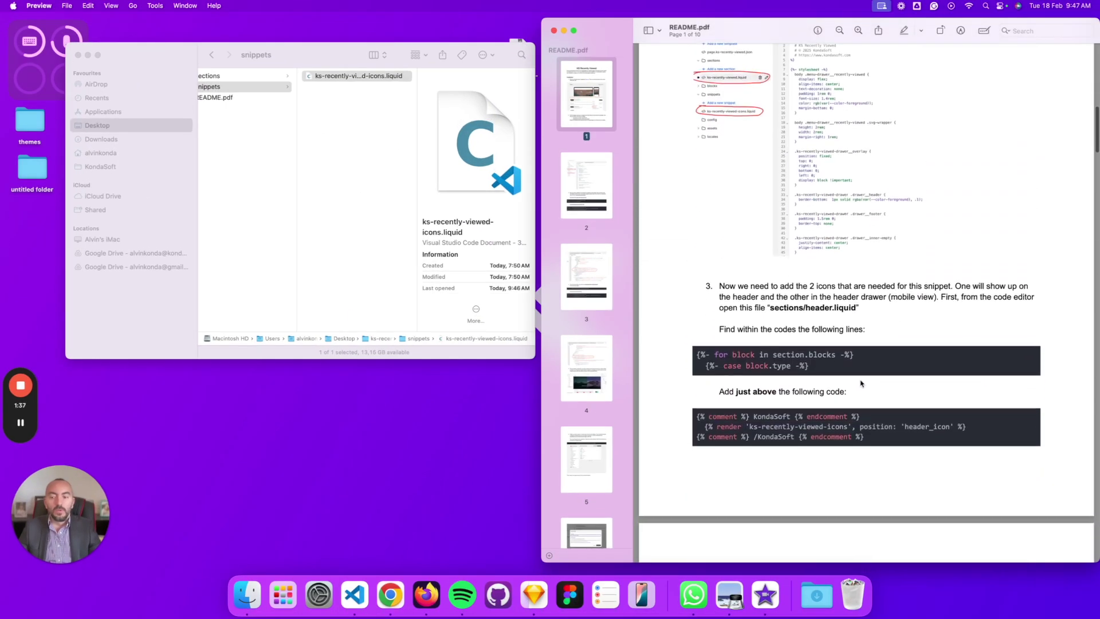
scroll(861, 375, "down", 5)
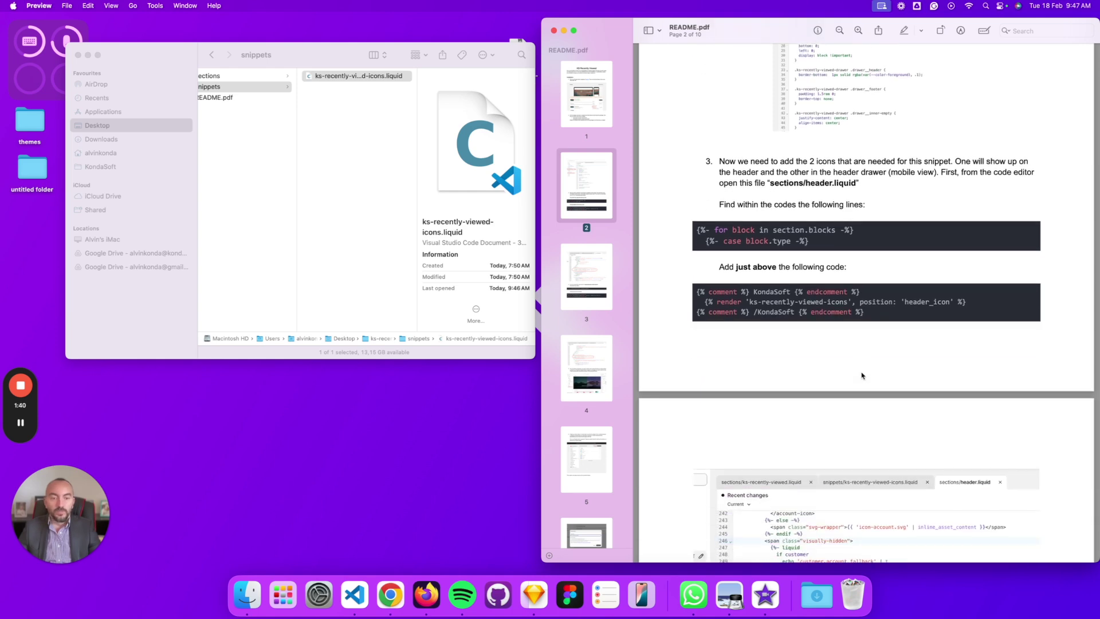
scroll(836, 333, "up", 3)
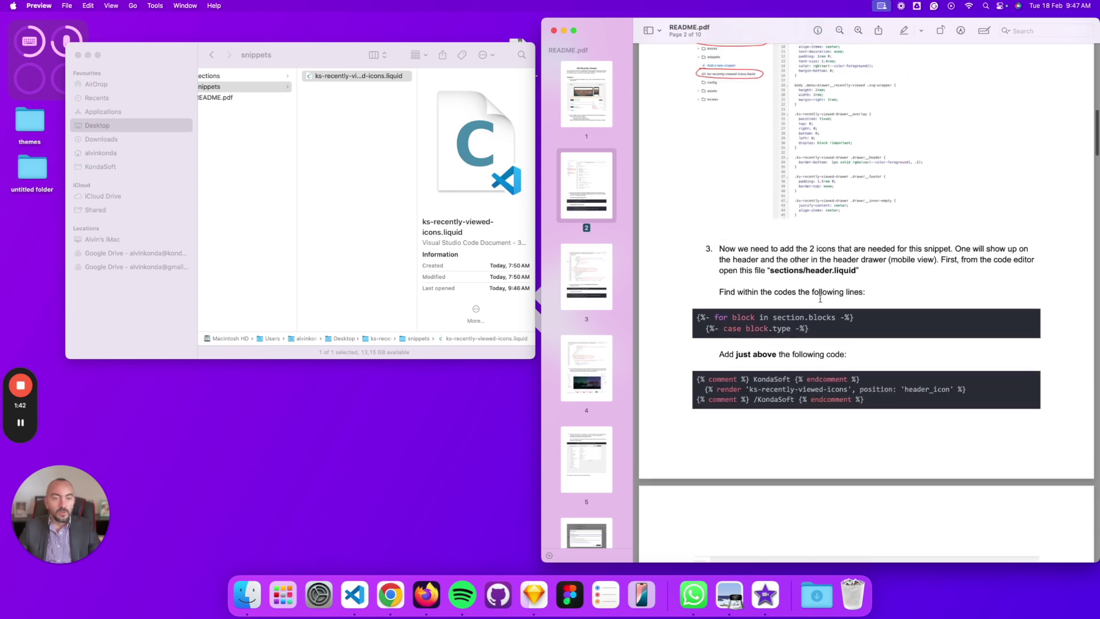
double_click(814, 270)
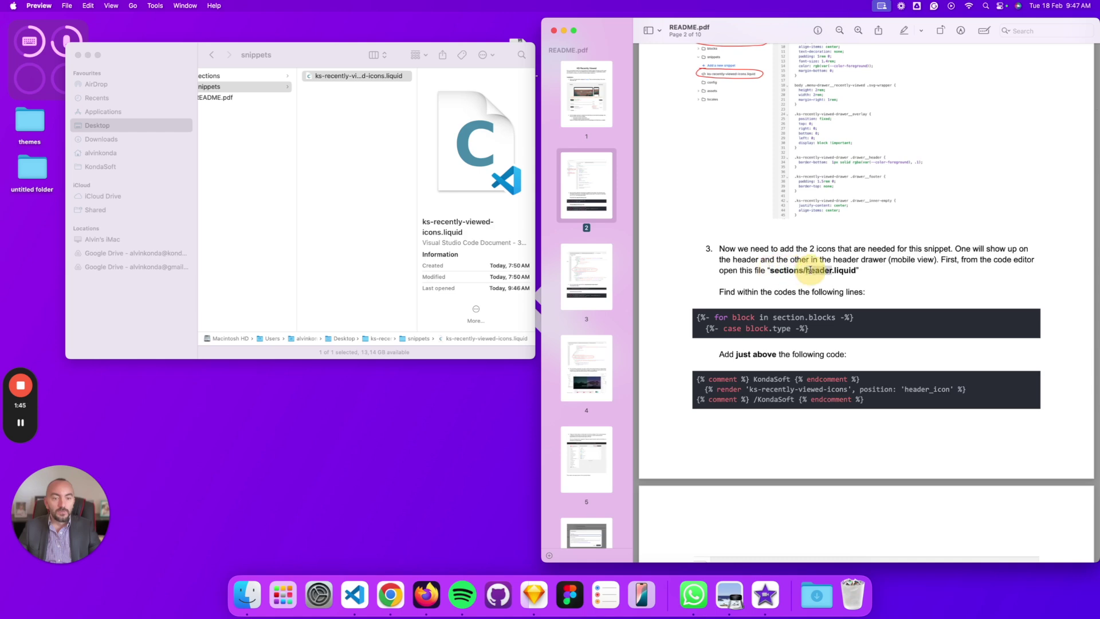
Switch to Chrome, reopen the Dawn 15 - Testing code editor, filter the files by "header" and open sections/header.liquid
left_click(390, 594)
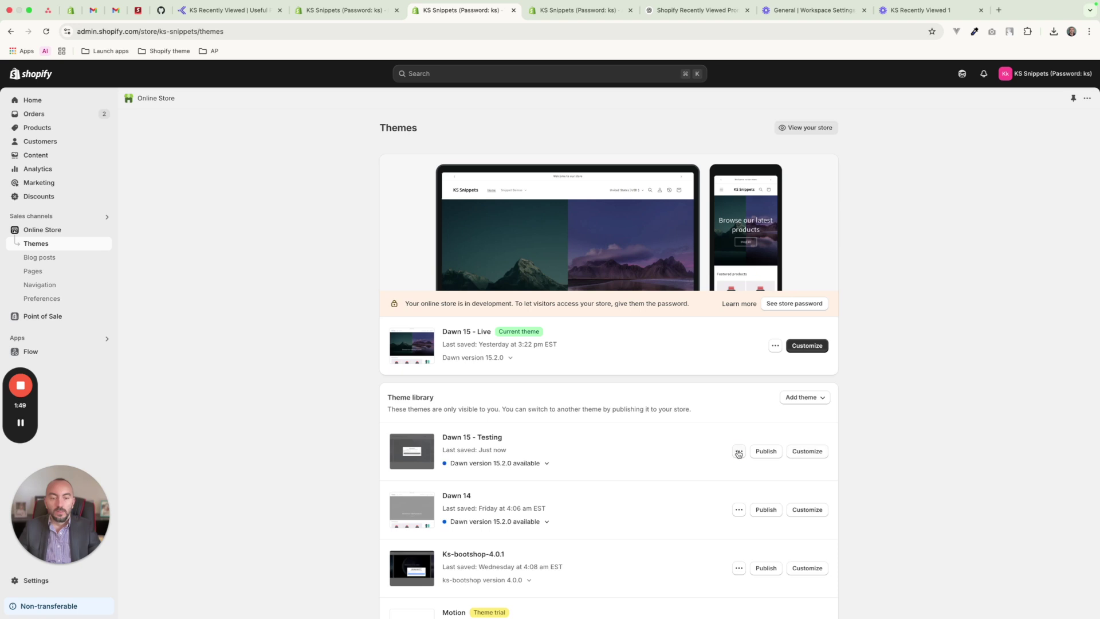
left_click(739, 451)
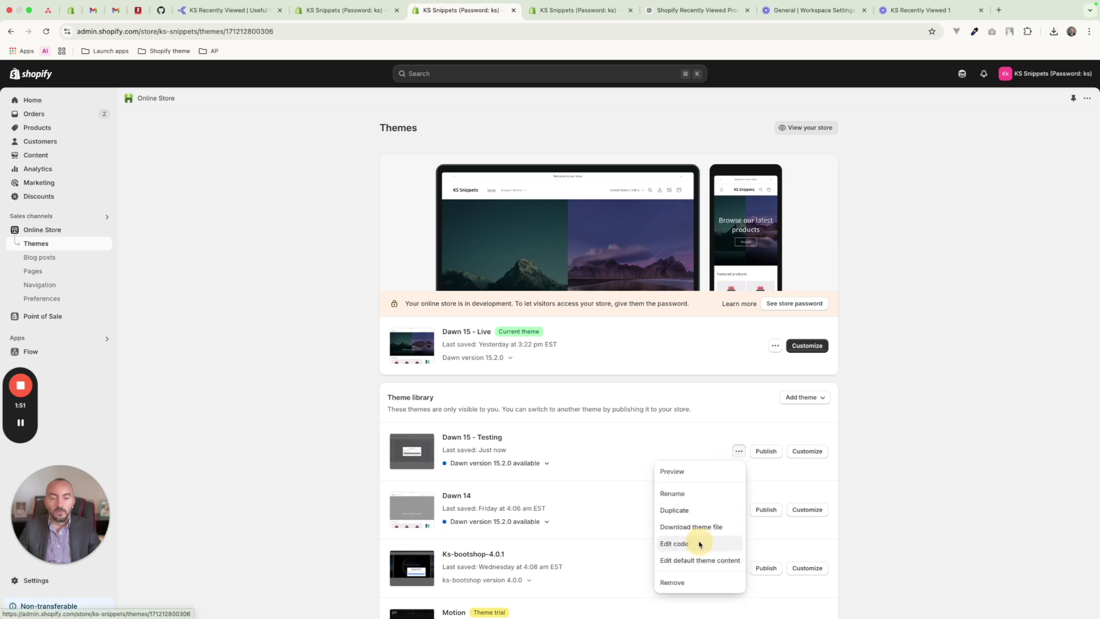
left_click(696, 543)
left_click(55, 102)
type("header")
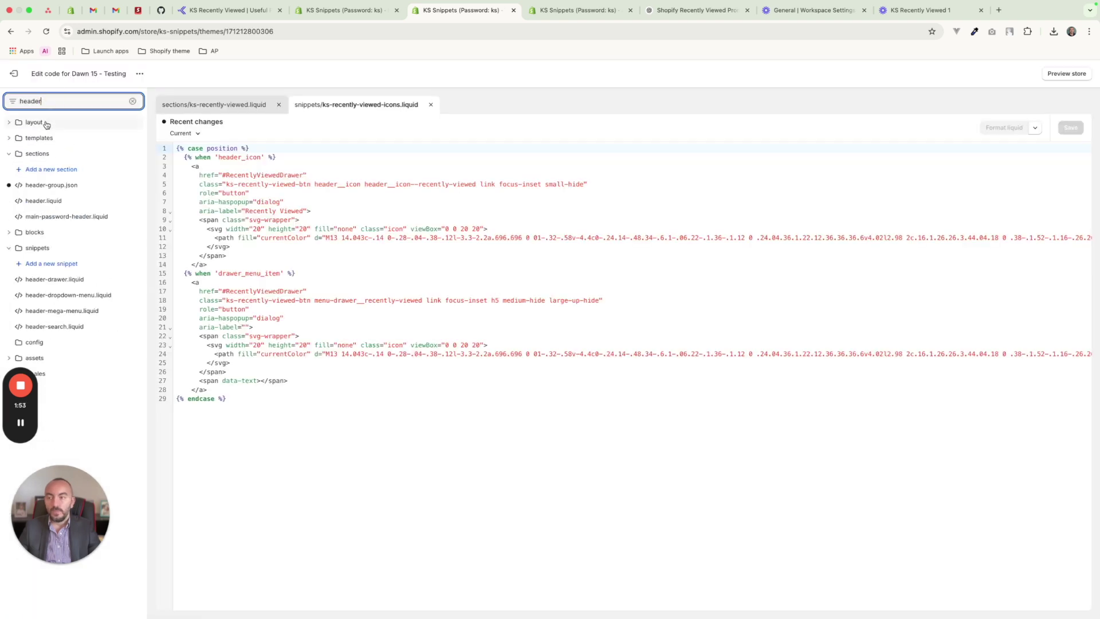
left_click(60, 200)
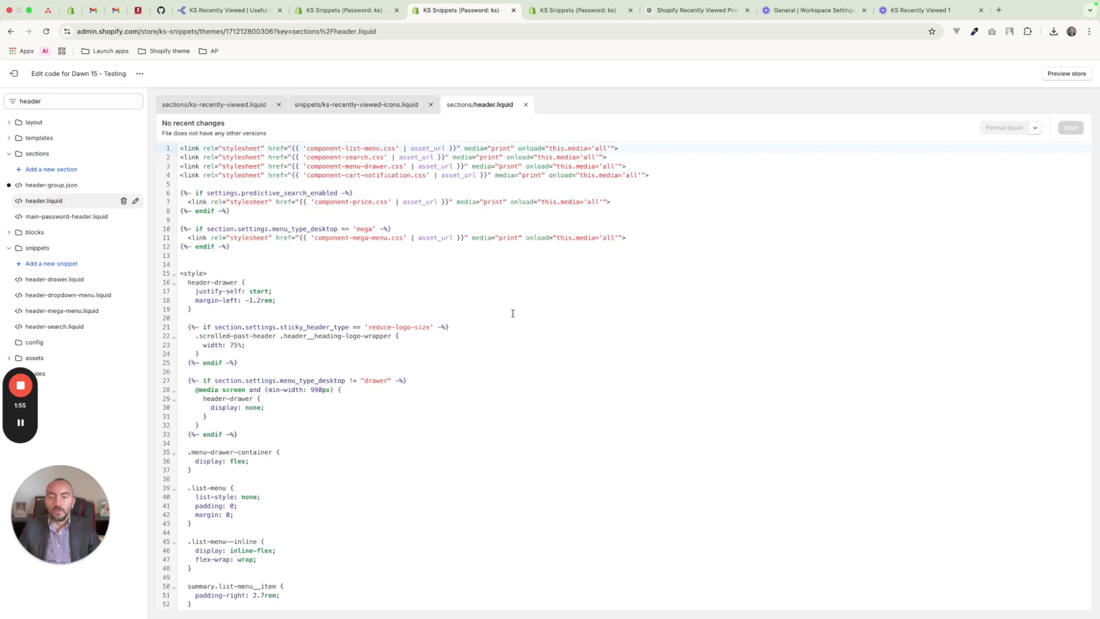
Copy the line {%- for block in section.blocks -%} from the README and find it in header.liquid
key("ctrl+Up")
left_click(876, 370)
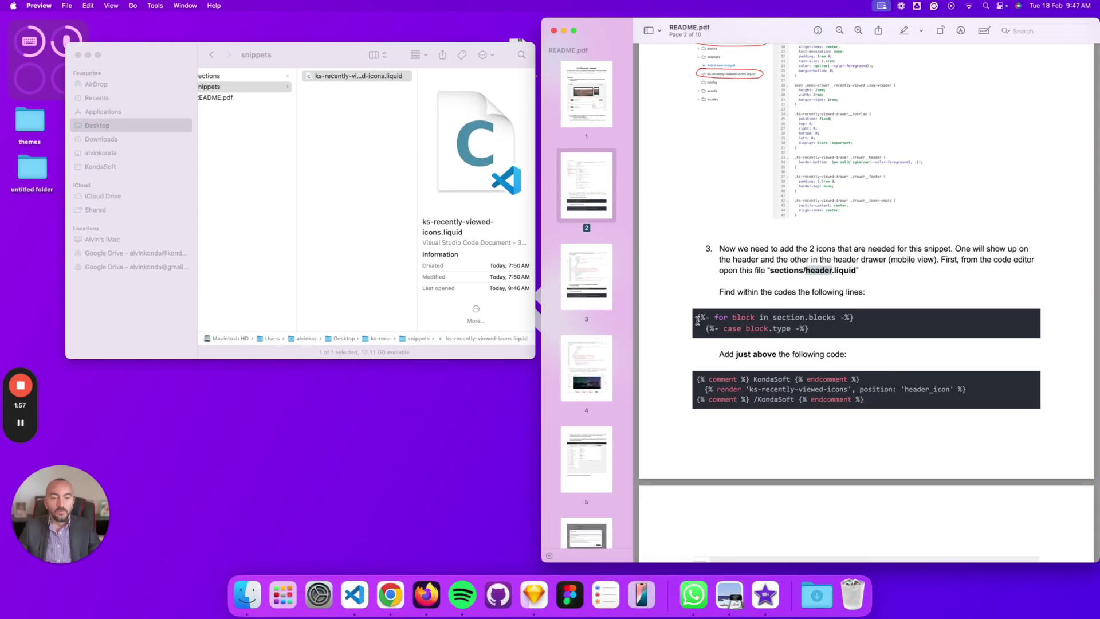
left_click_drag(698, 317, 853, 317)
key("cmd+c")
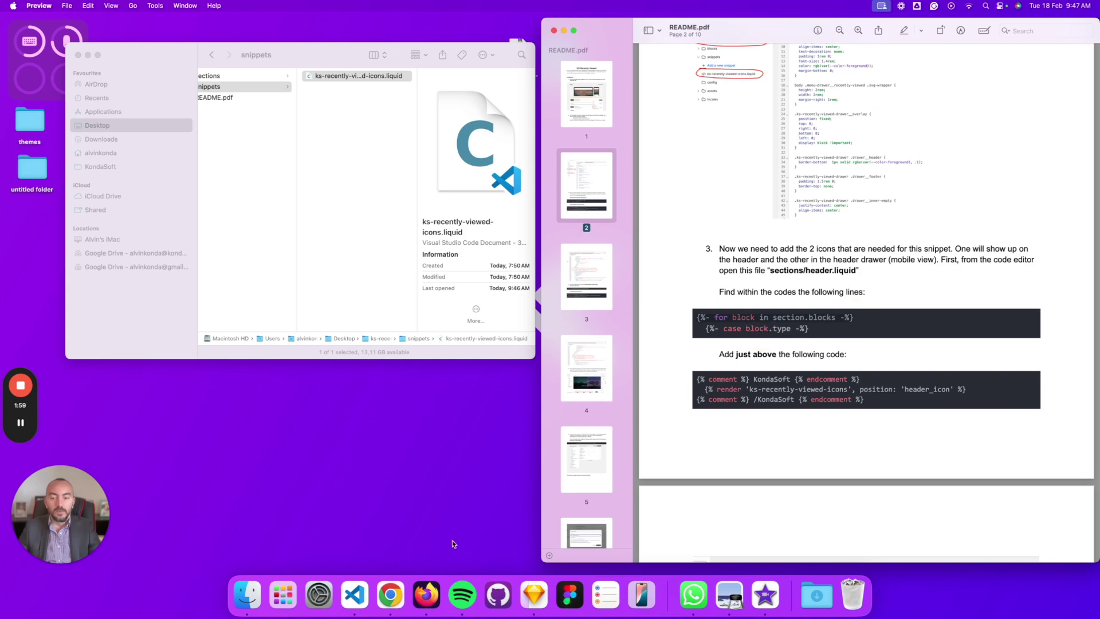
left_click(391, 596)
key("super+f")
key("super+v")
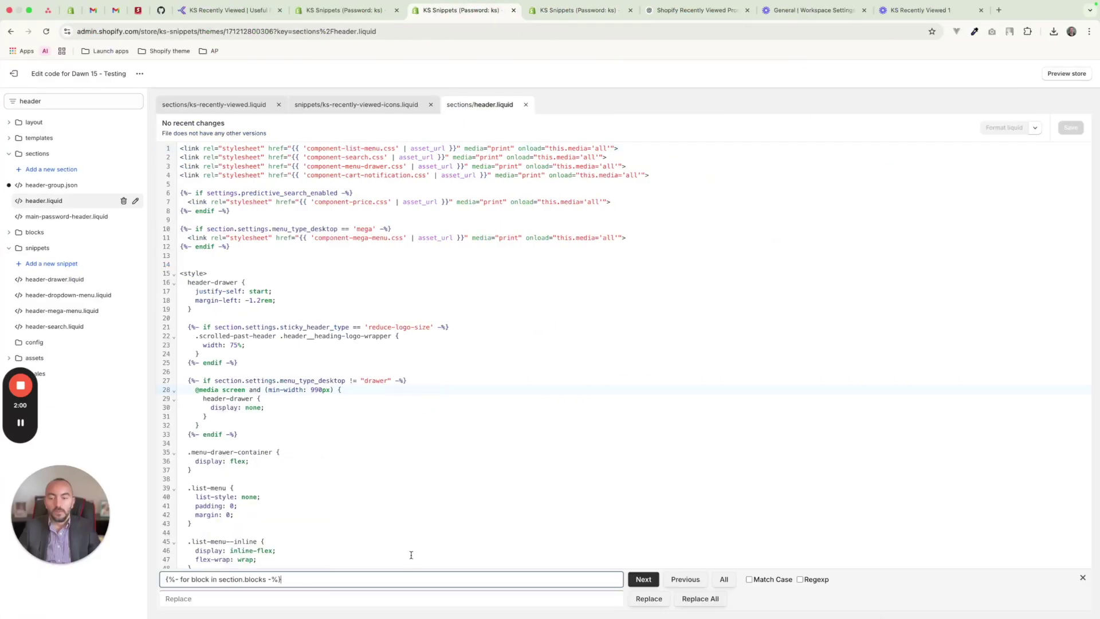
left_click(653, 581)
scroll(396, 487, "down", 5)
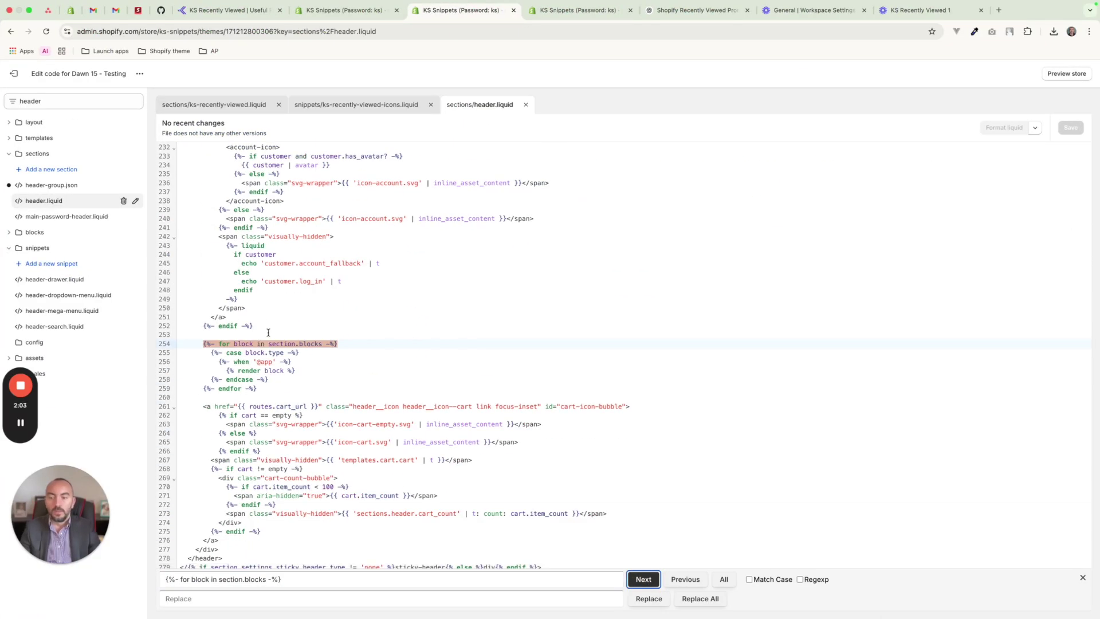
Insert the README's KondaSoft comment and render lines just above the section.blocks loop in header.liquid, indent them and remove the stray ", pos" text
left_click(268, 332)
key("Return")
key("Return")
key("ctrl+Up")
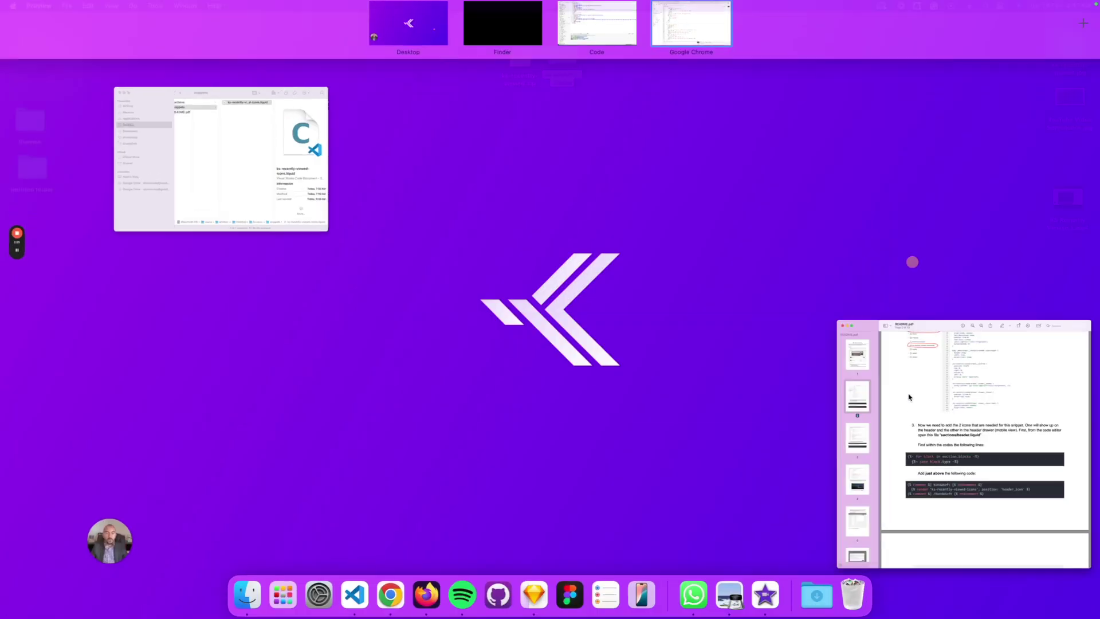
left_click(909, 397)
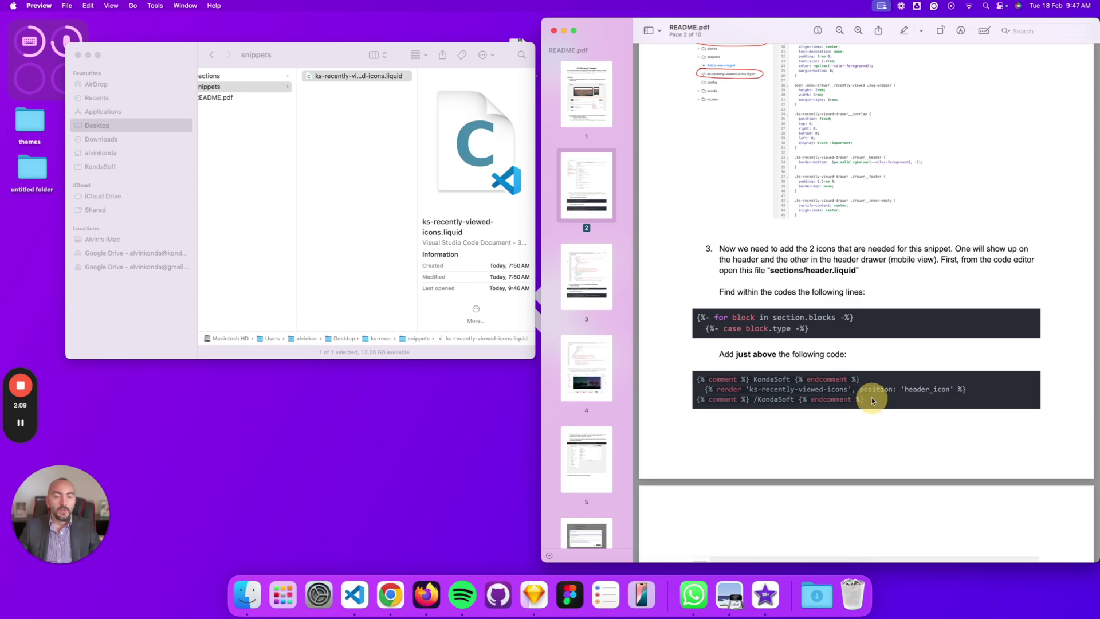
left_click(396, 616)
left_click_drag(207, 352, 387, 364)
key("Tab")
key("Tab")
key("Tab")
key("Tab")
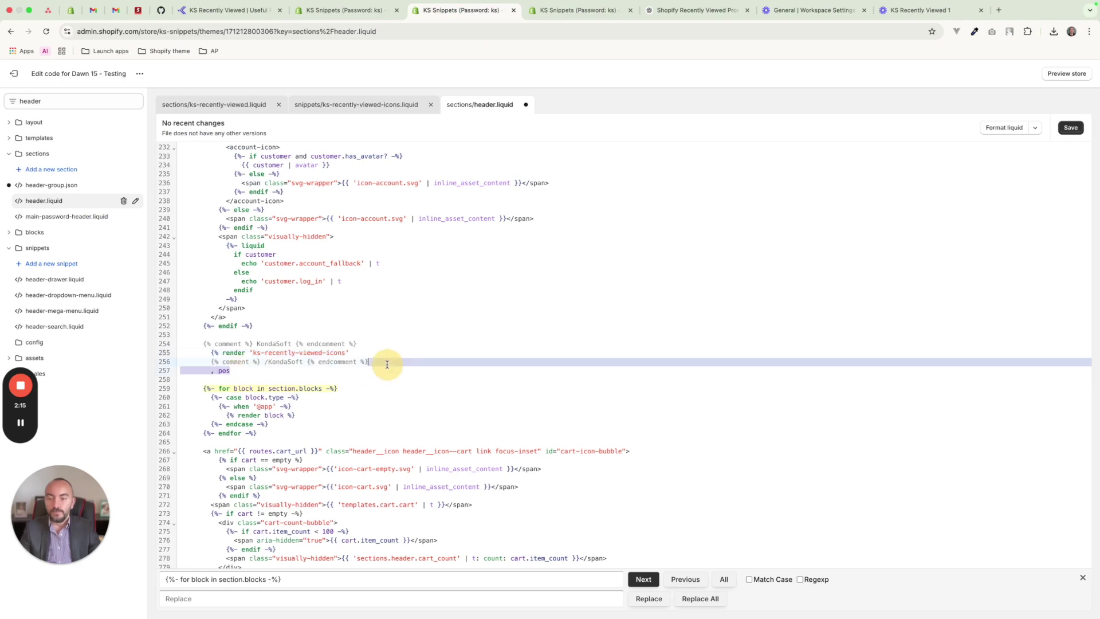
key("BackSpace")
Try to replace the incomplete render line in header.liquid with the one copied from the README
key("ctrl+Up")
left_click(887, 453)
left_click_drag(972, 391, 700, 391)
left_click(390, 594)
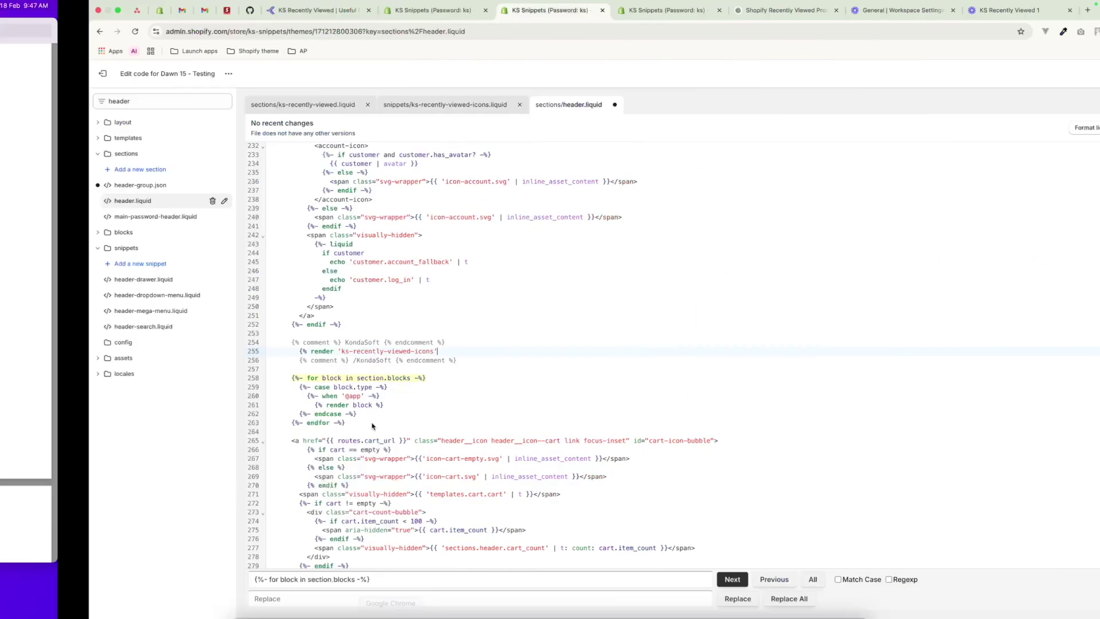
left_click_drag(207, 351, 357, 351)
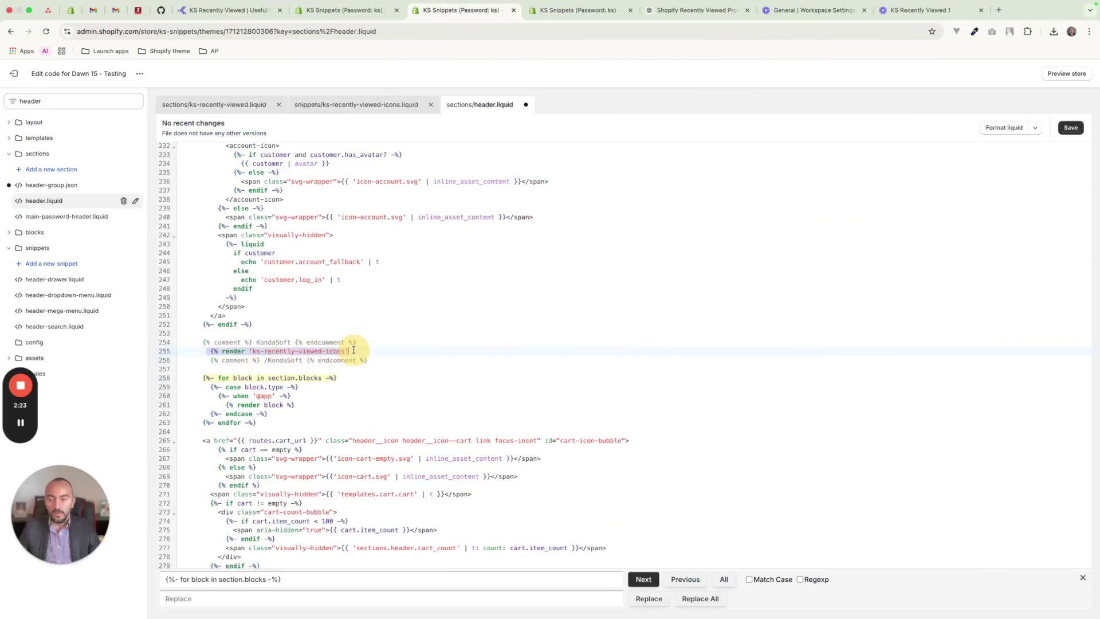
key("super+v")
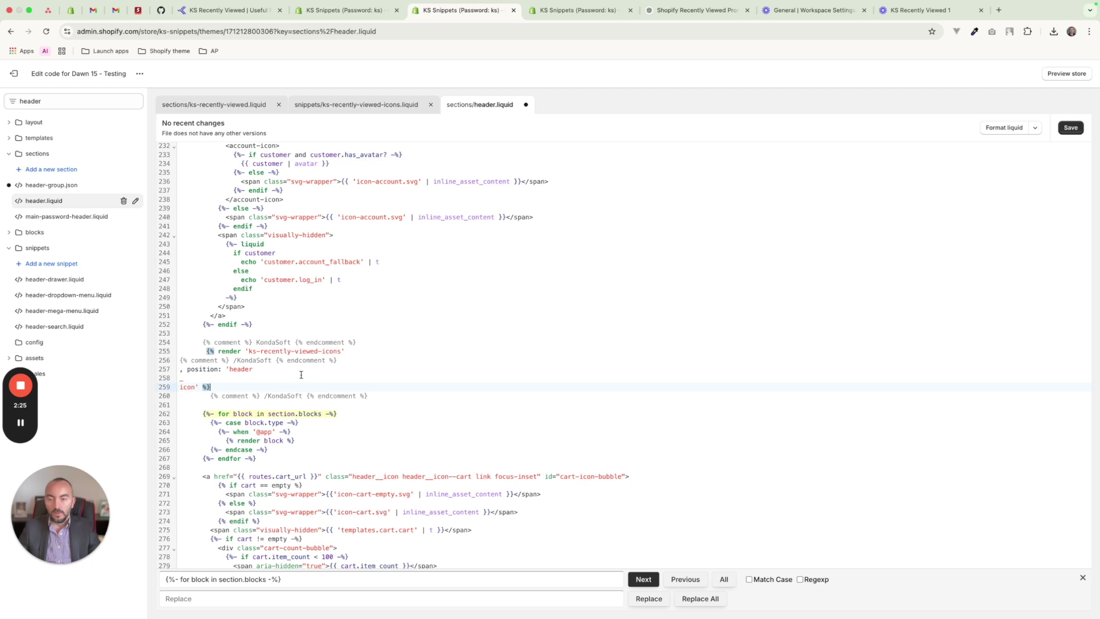
key("super+z")
Complete the header.liquid render line by hand as {% render 'ks-recently-viewed-icons', position: 'header_icon' %}, checking it against the README
key("Right")
key("BackSpace")
key("BackSpace")
key("BackSpace")
type(",")
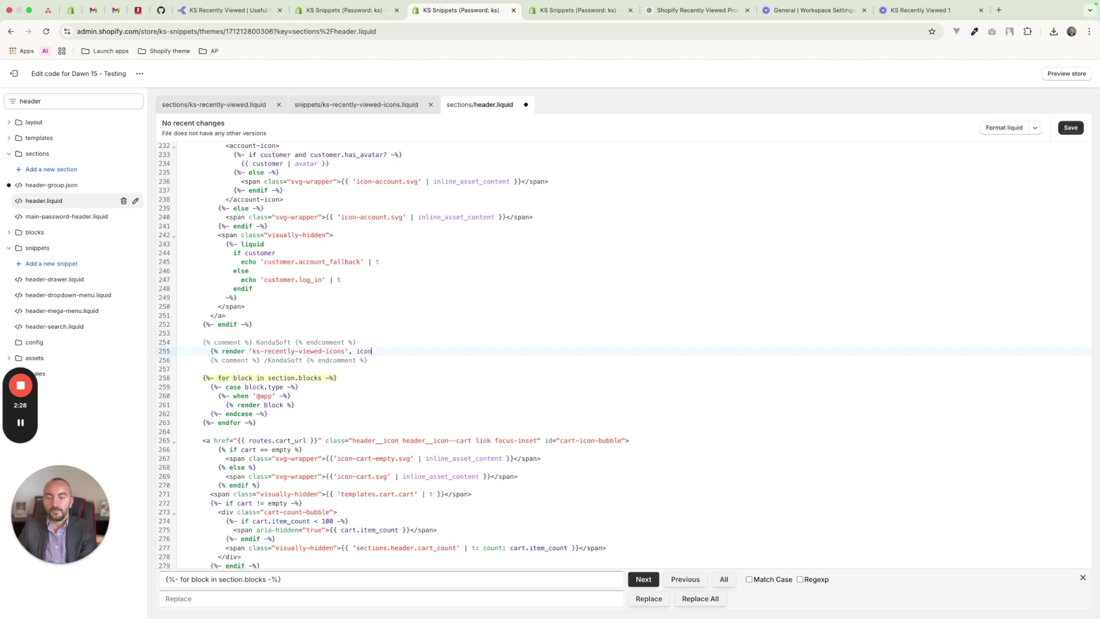
key("ctrl+Up")
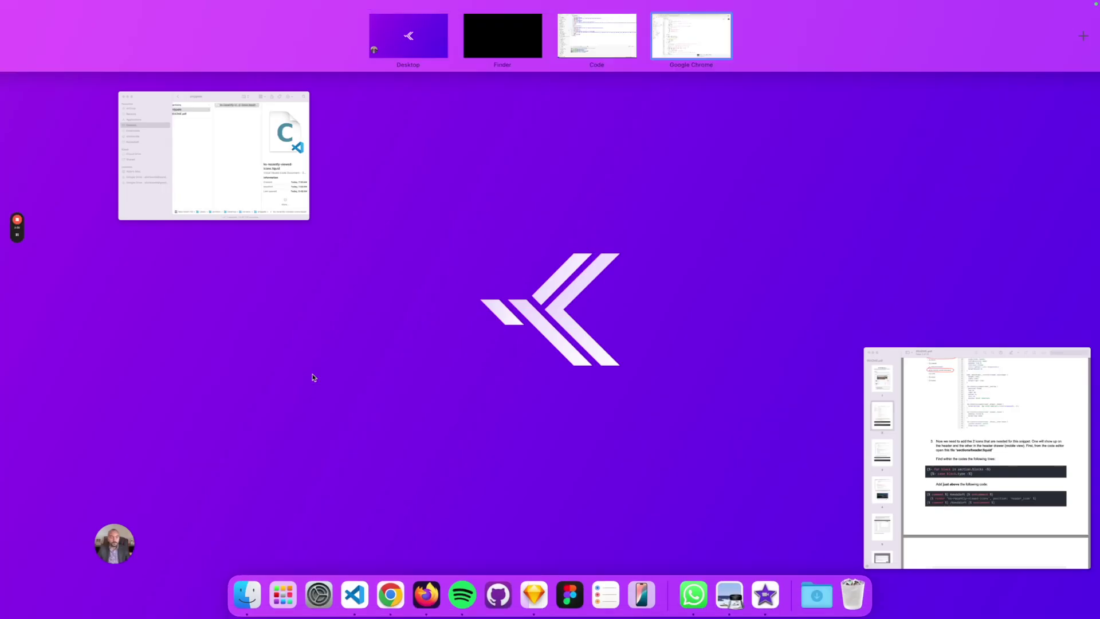
left_click(987, 425)
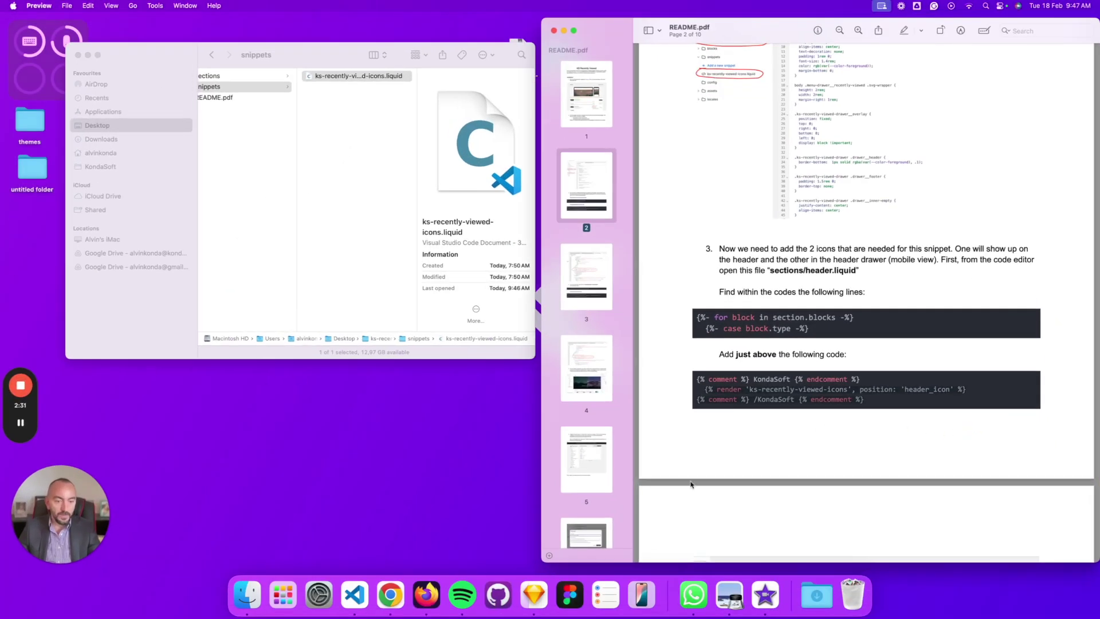
left_click(390, 594)
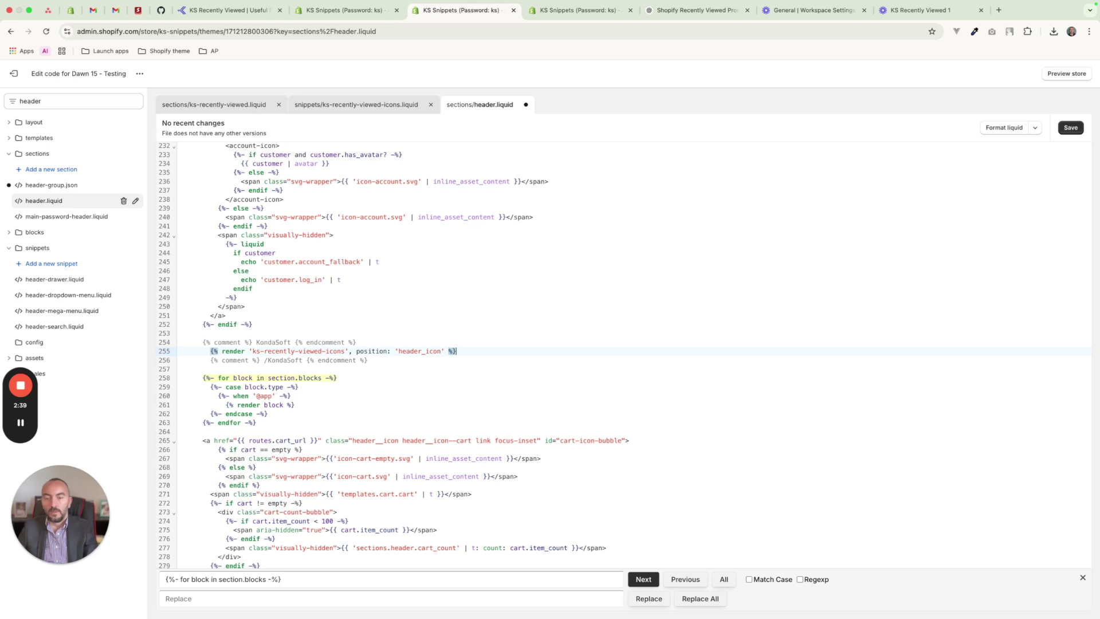
Align the closing KondaSoft comment with the opening one, close the search and save header.liquid
scroll(378, 355, "up", 1)
left_click(379, 363)
key("Escape")
key("super+s")
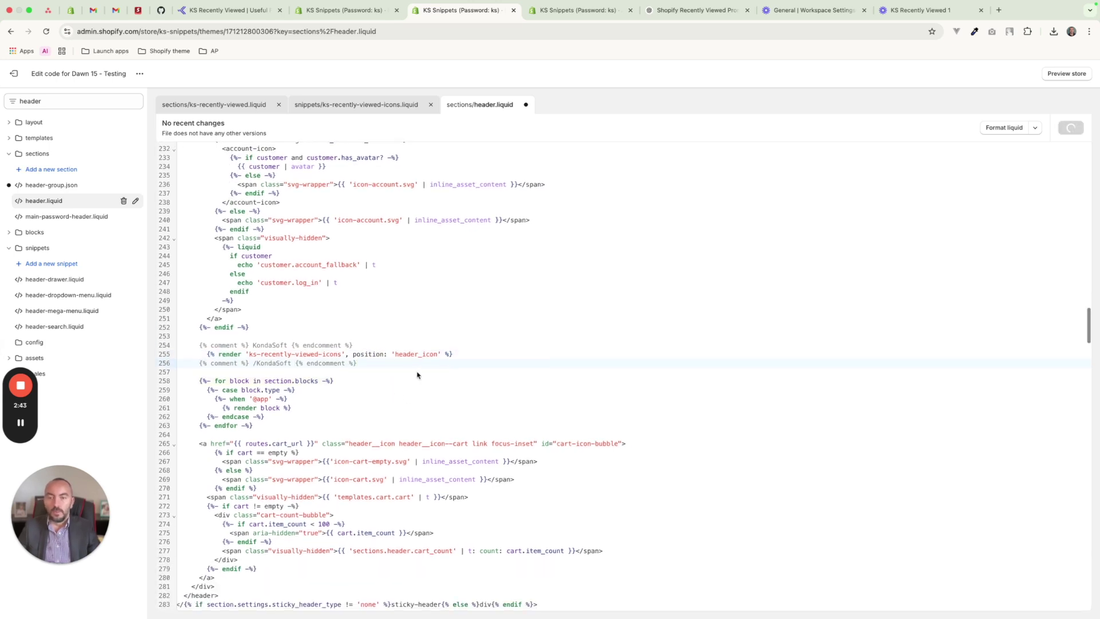
Go to step 4 of the README and copy the header-drawer file name from it
key("ctrl+Up")
left_click(1027, 435)
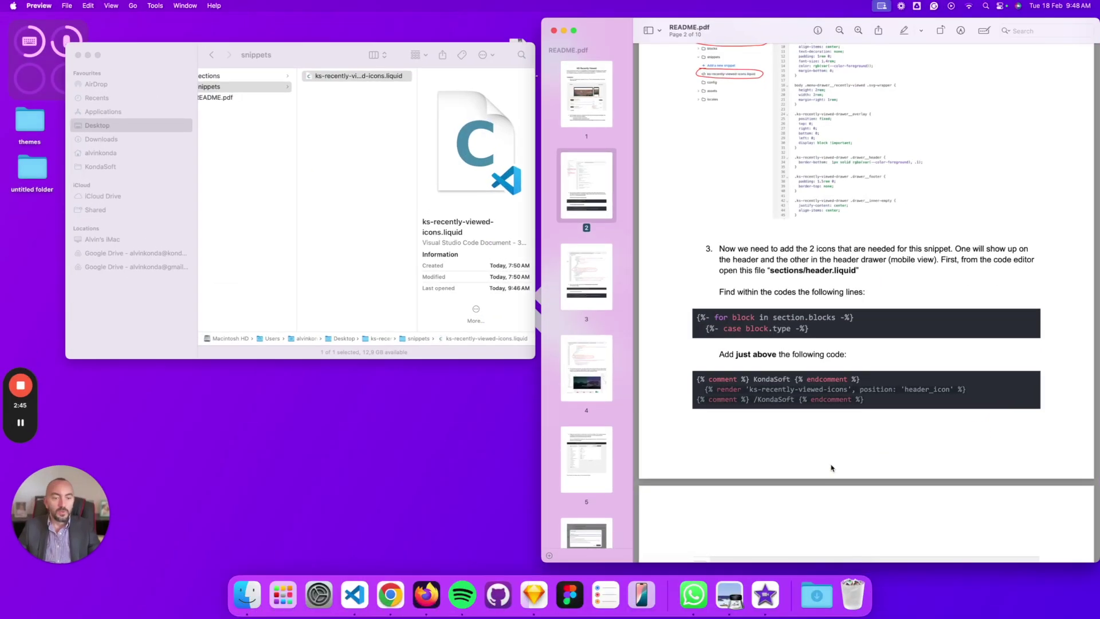
scroll(831, 468, "down", 6)
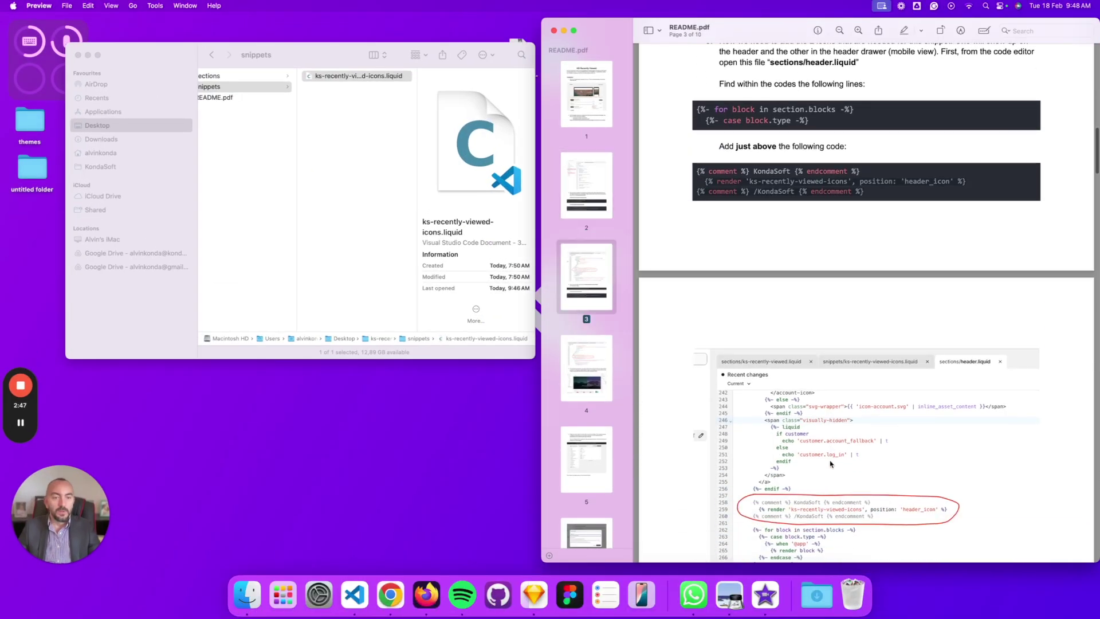
scroll(831, 464, "down", 2)
scroll(831, 464, "down", 6)
left_click_drag(884, 400, 919, 403)
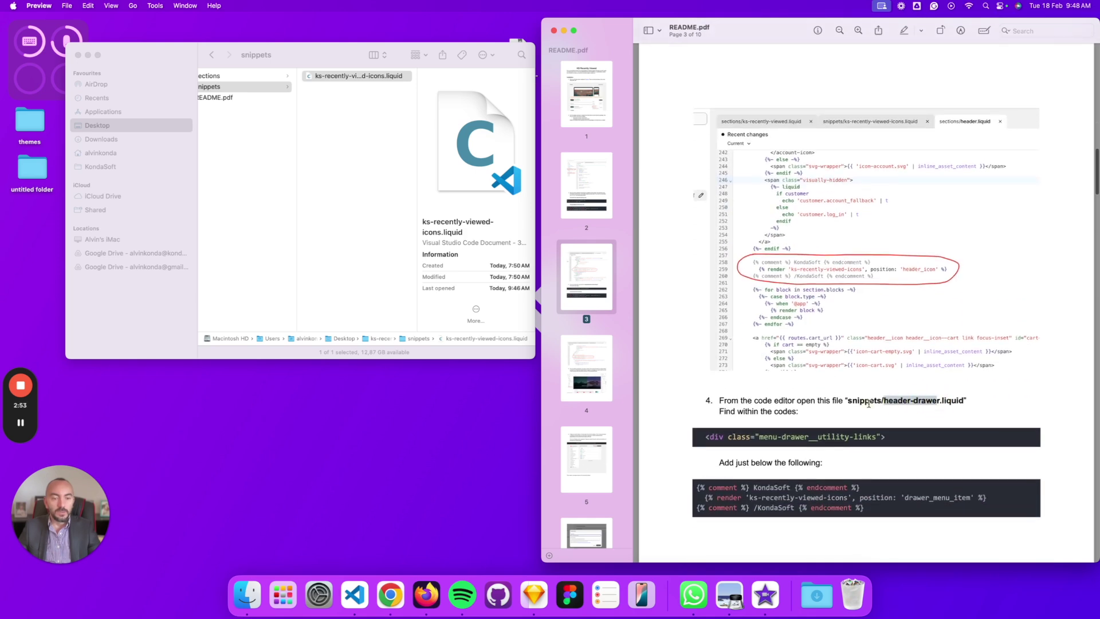
Filter the theme's files by "header-drawe" and open snippets/header-drawer.liquid for editing
left_click(390, 594)
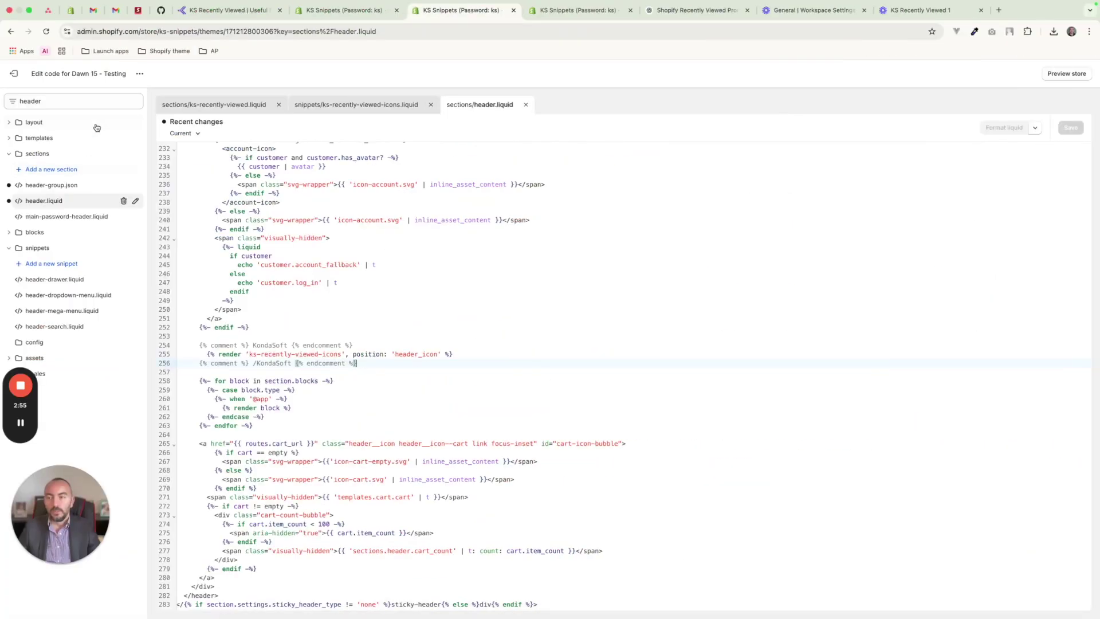
left_click(298, 327)
key("super+f")
key("super+v")
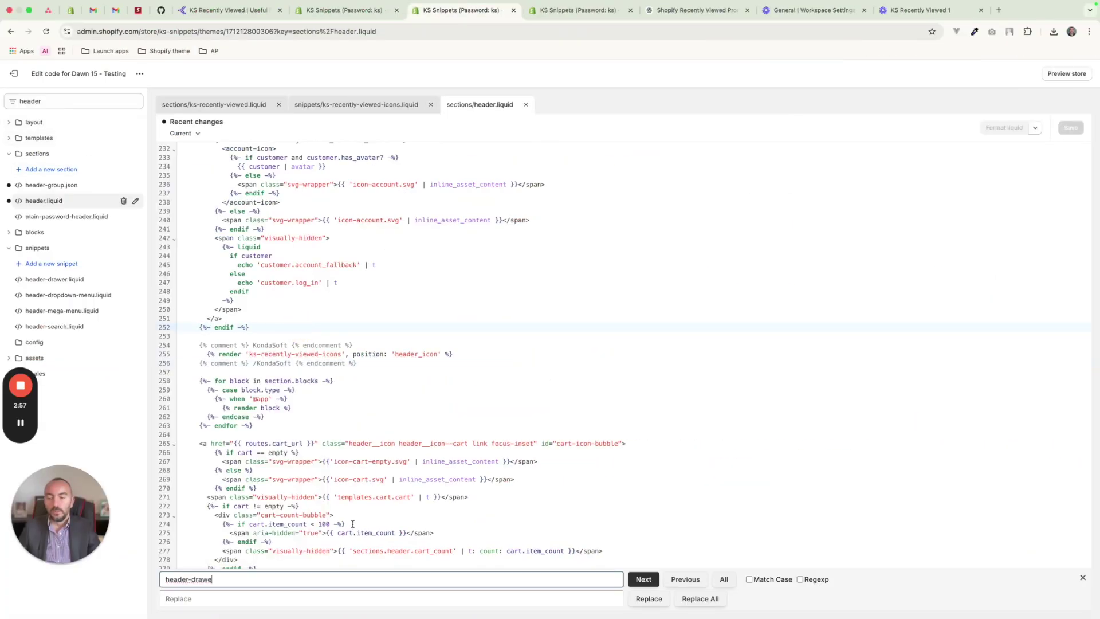
left_click(90, 102)
key("super+a")
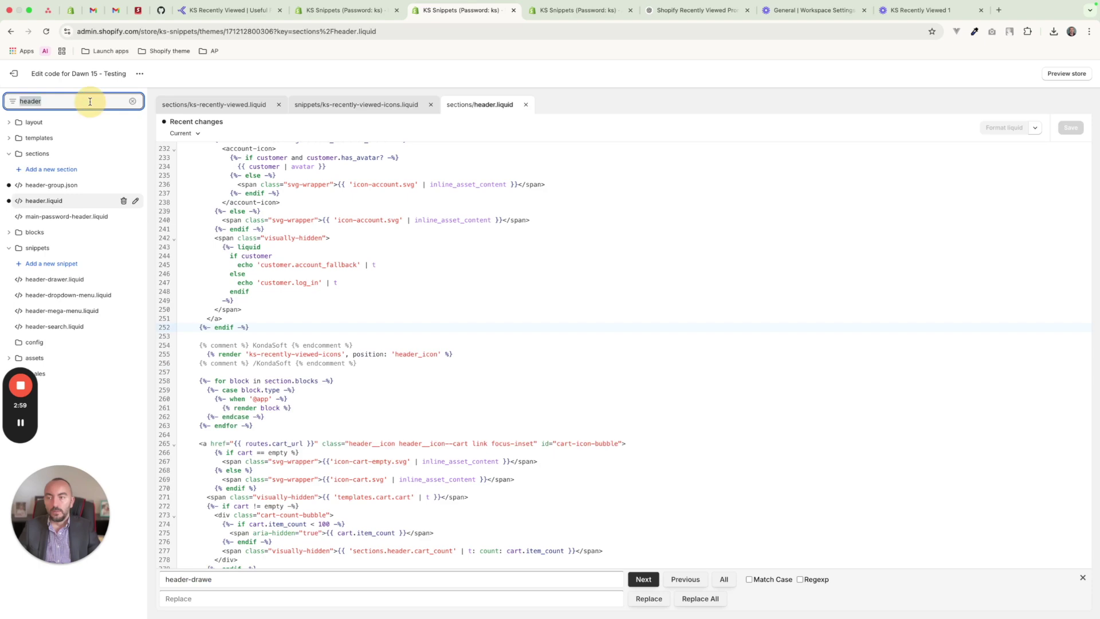
type("header-drawe")
left_click(75, 217)
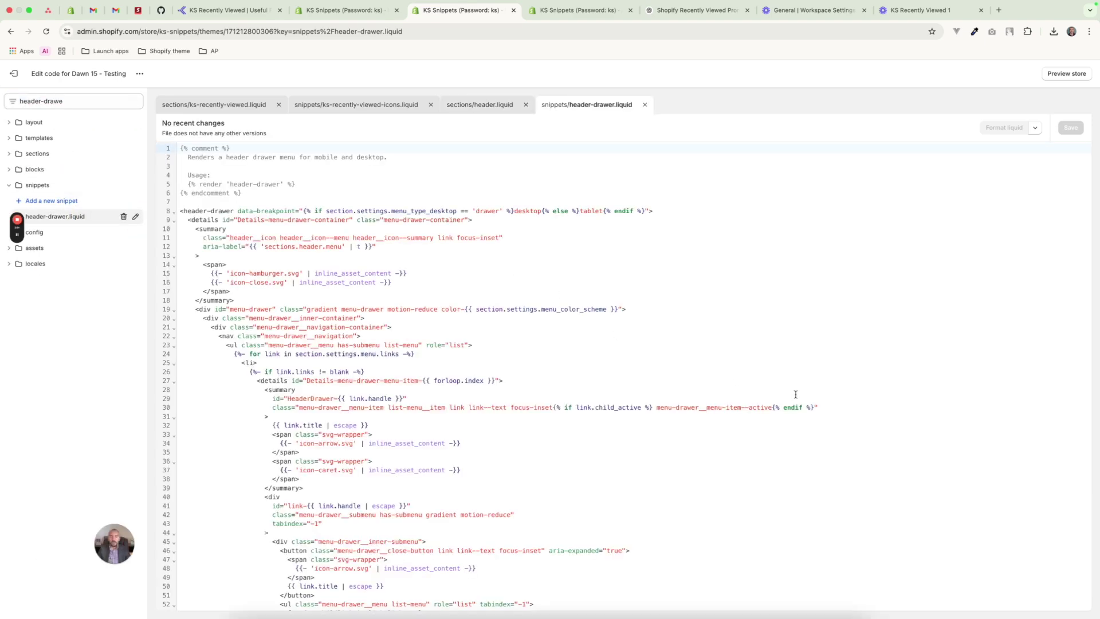
Copy the menu-drawer__utility-links div line from the README and search header-drawer.liquid for it
key("ctrl+Up")
left_click(874, 458)
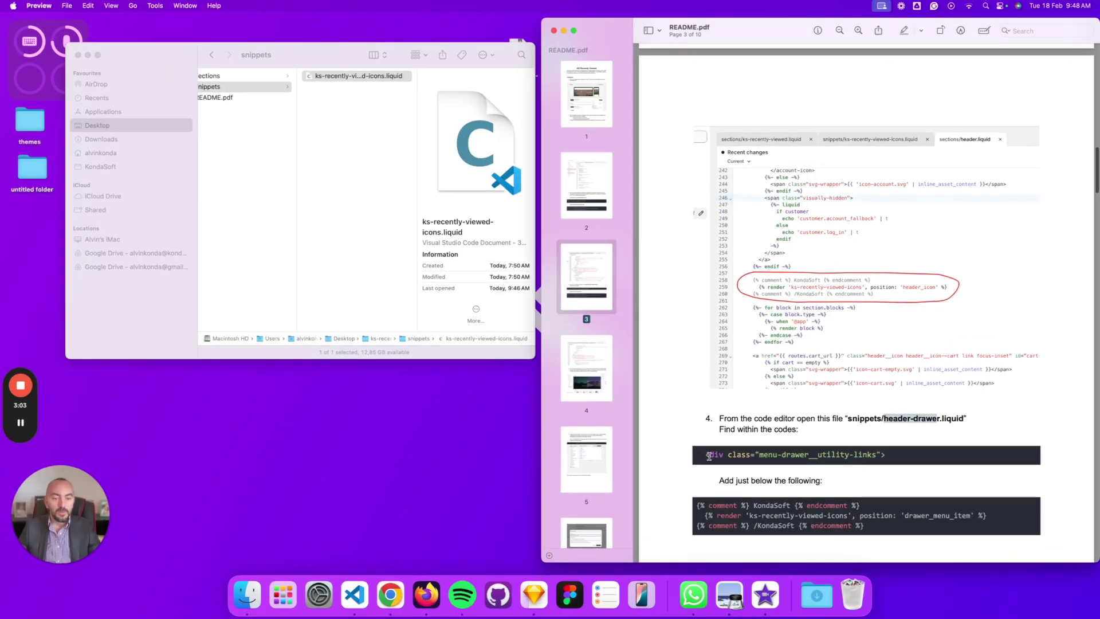
left_click_drag(707, 454, 916, 454)
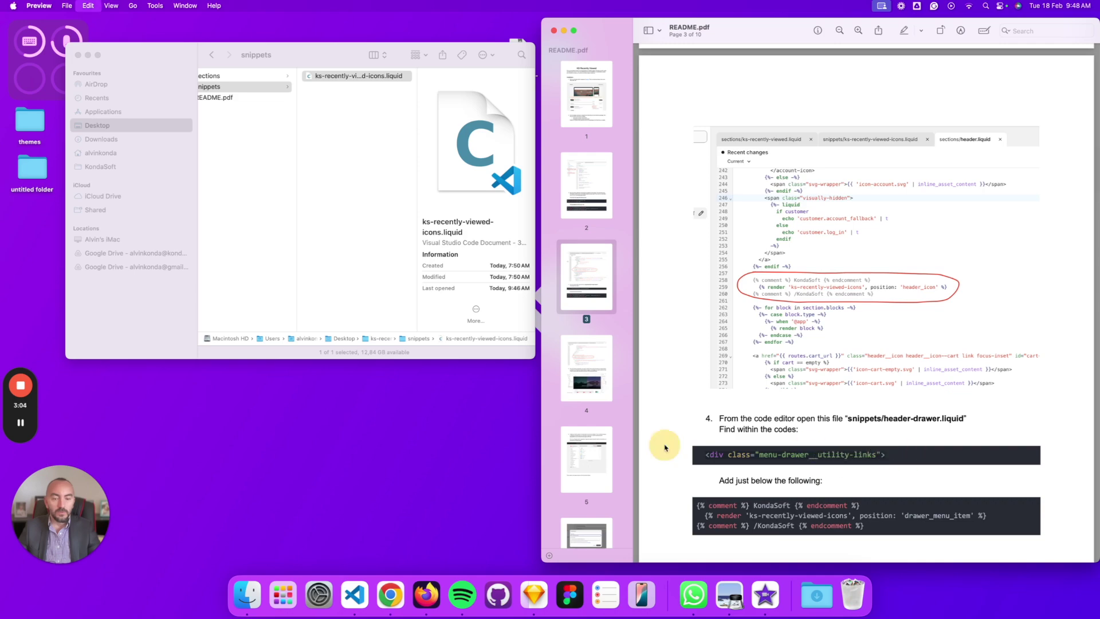
left_click(390, 594)
left_click(417, 425)
key("super+f")
type("<div class= \"menu-drawer __ utility-links\">")
left_click(643, 579)
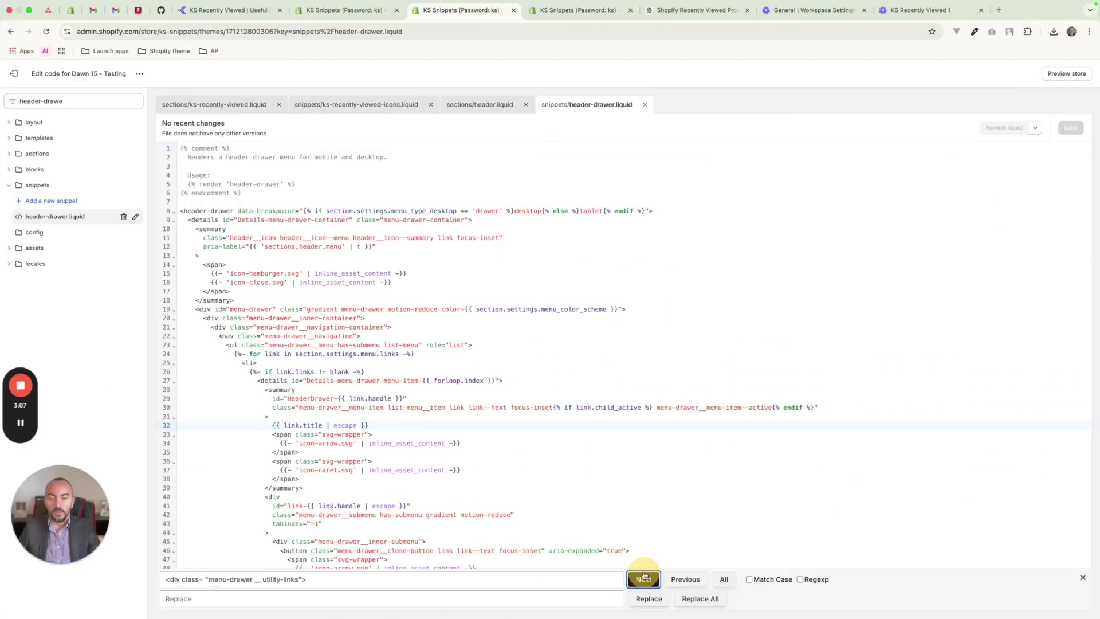
Shorten the search text to div class= "menu-drawer __ utility-link, search again and look through header-drawer.liquid for the utility-links div
left_click(328, 575)
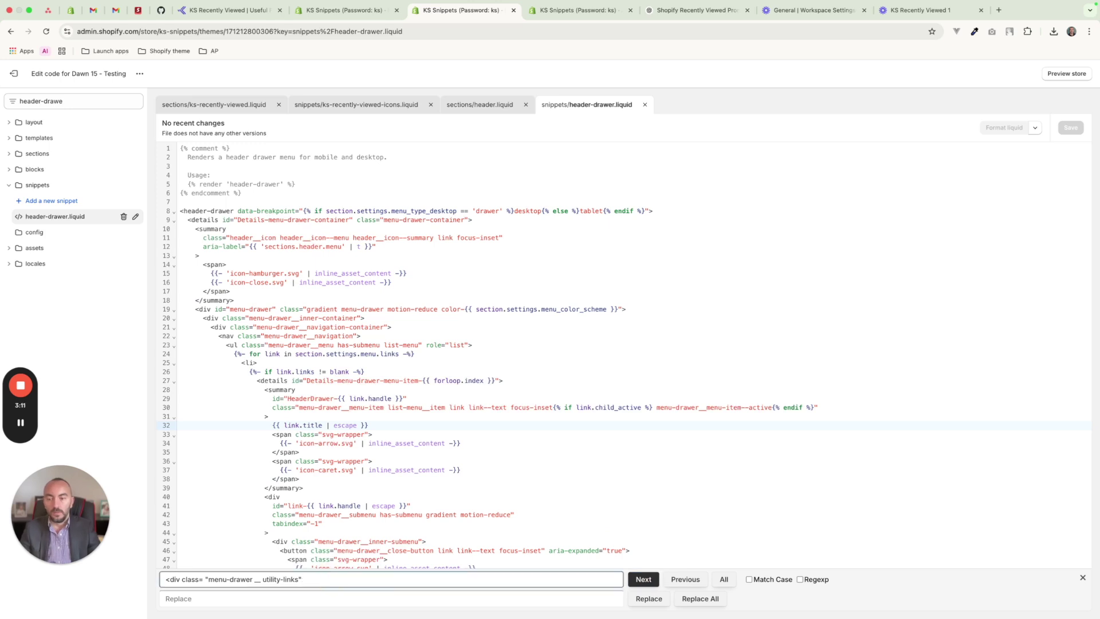
key("BackSpace")
left_click(643, 578)
scroll(453, 443, "down", 20)
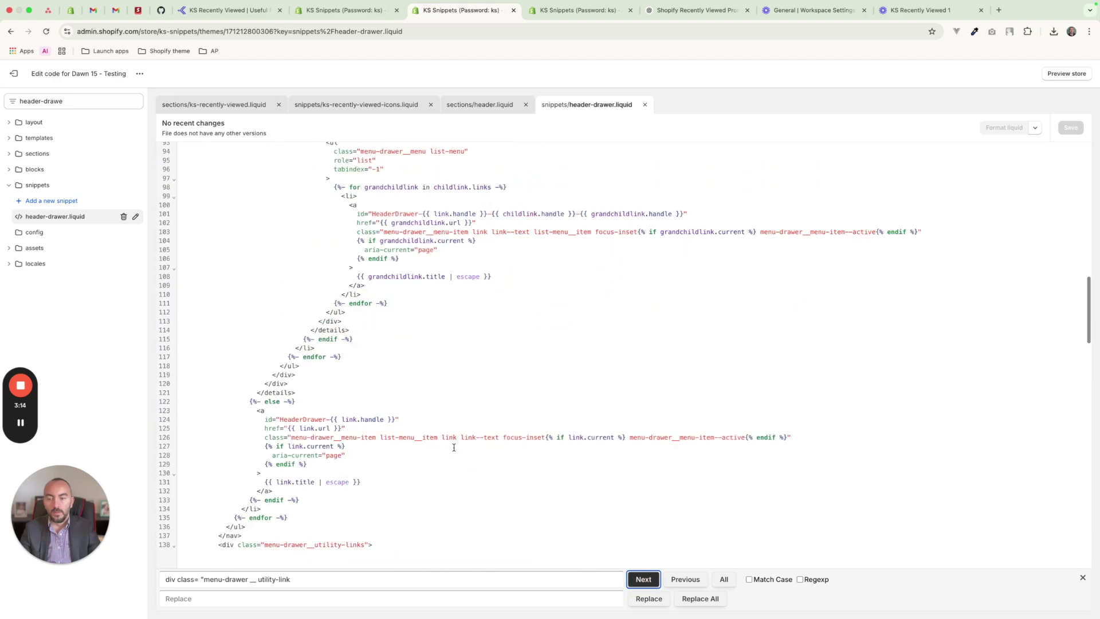
scroll(453, 444, "up", 8)
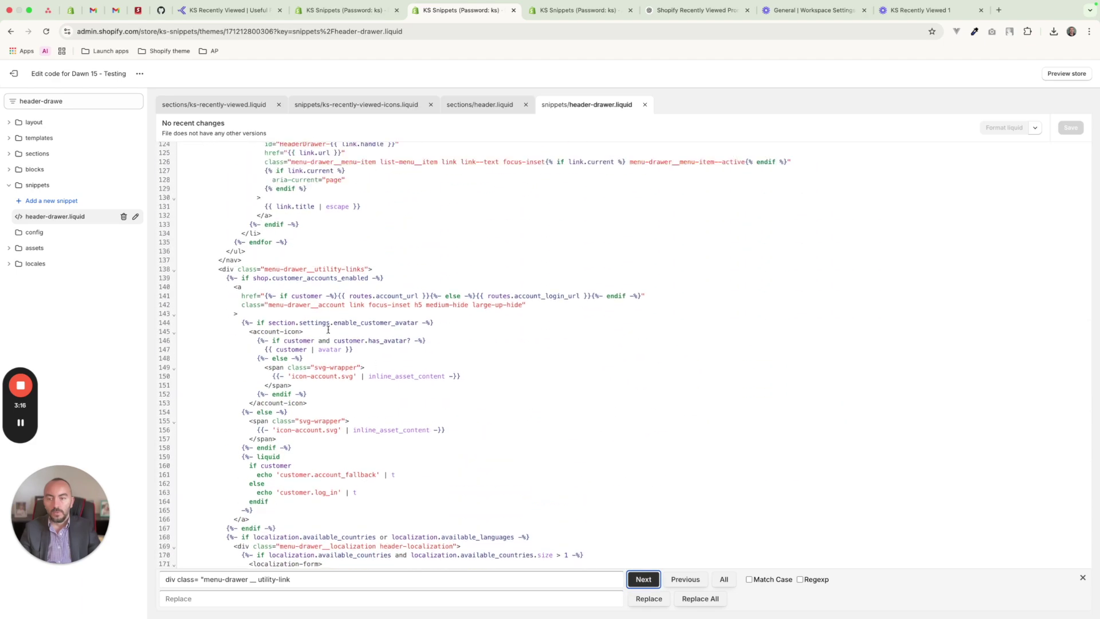
Insert three blank lines just below the <div class="menu-drawer__utility-links"> line in header-drawer.liquid
left_click(382, 270)
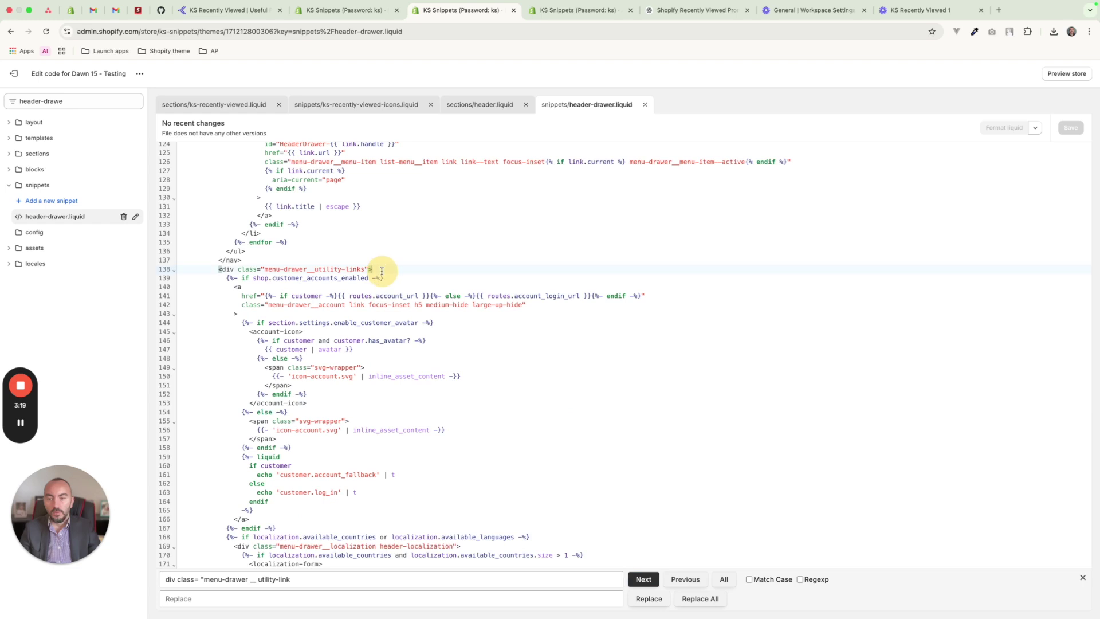
key("Return")
key("Return")
left_click(398, 269)
left_click(397, 278)
key("Return")
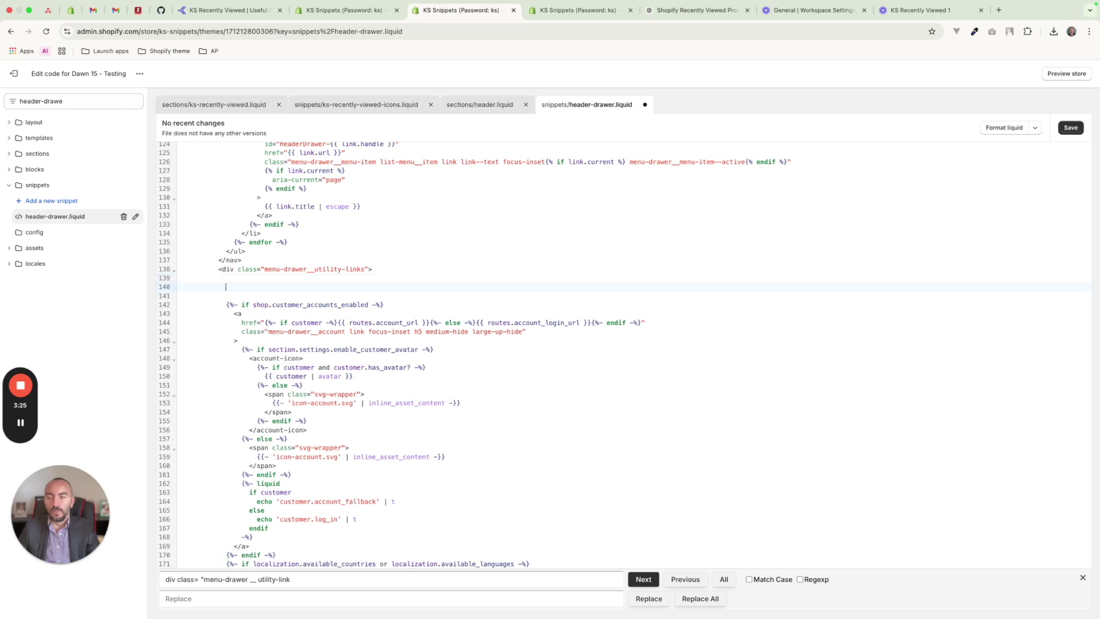
Copy the three-line KondaSoft render block from header.liquid into the blank space below the utility-links div in header-drawer.liquid
left_click(483, 104)
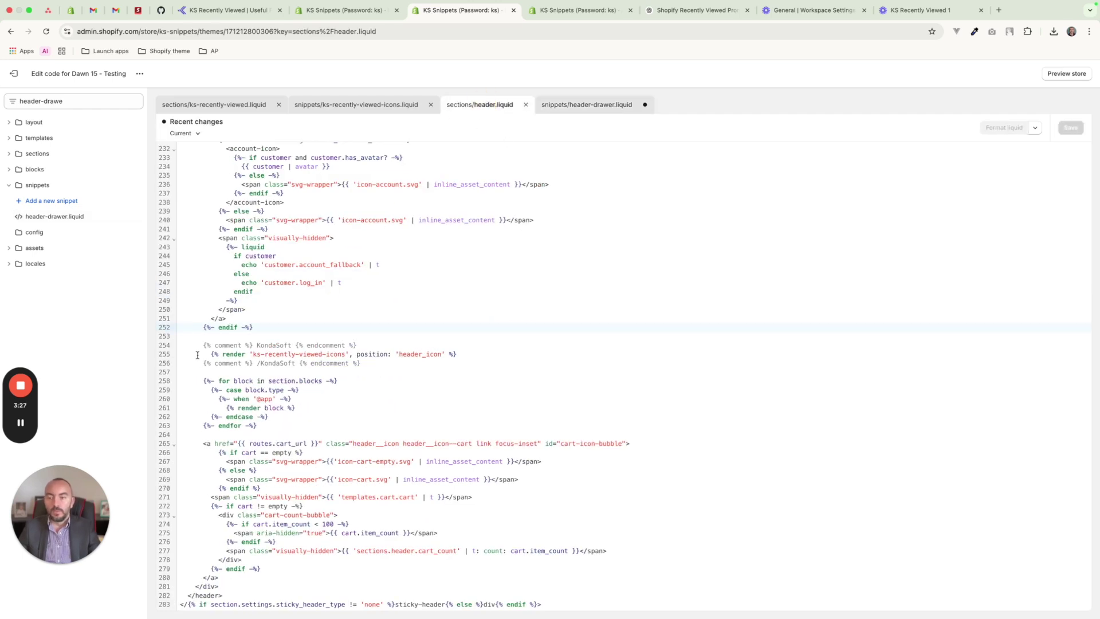
left_click_drag(201, 343, 360, 363)
key("super+c")
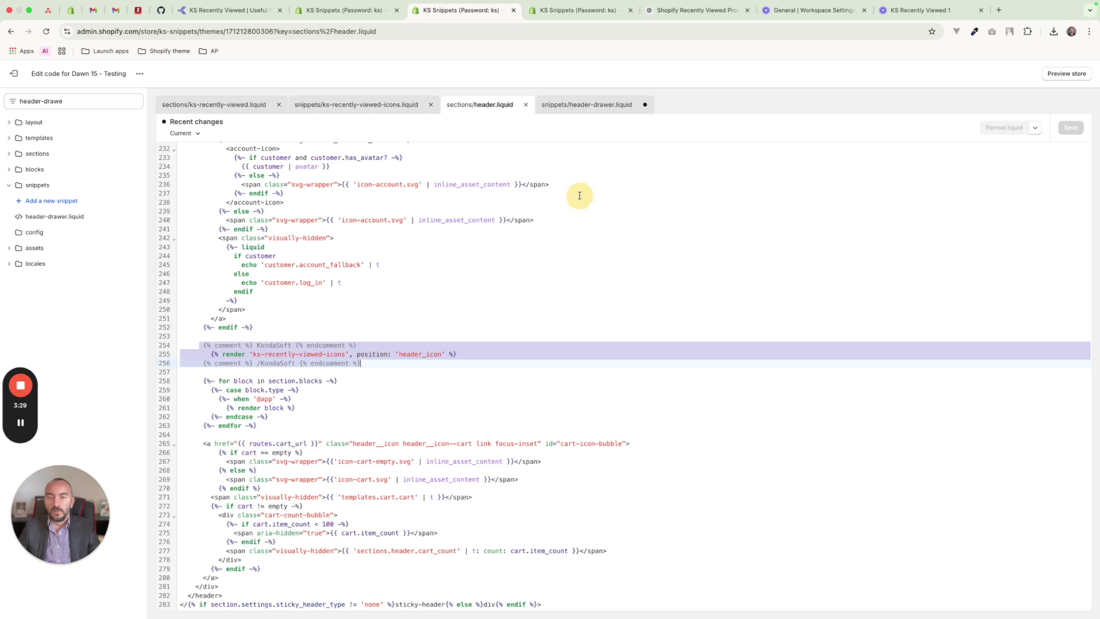
left_click(584, 108)
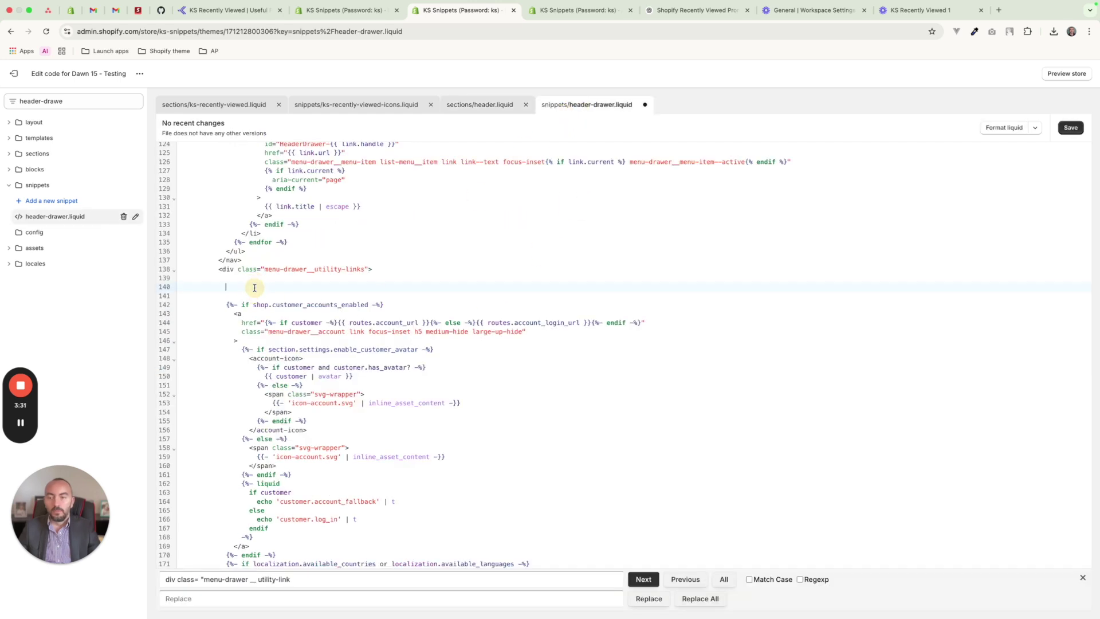
key("super+v")
Outdent the pasted KondaSoft block and align its opening comment with the closing one
left_click(272, 305)
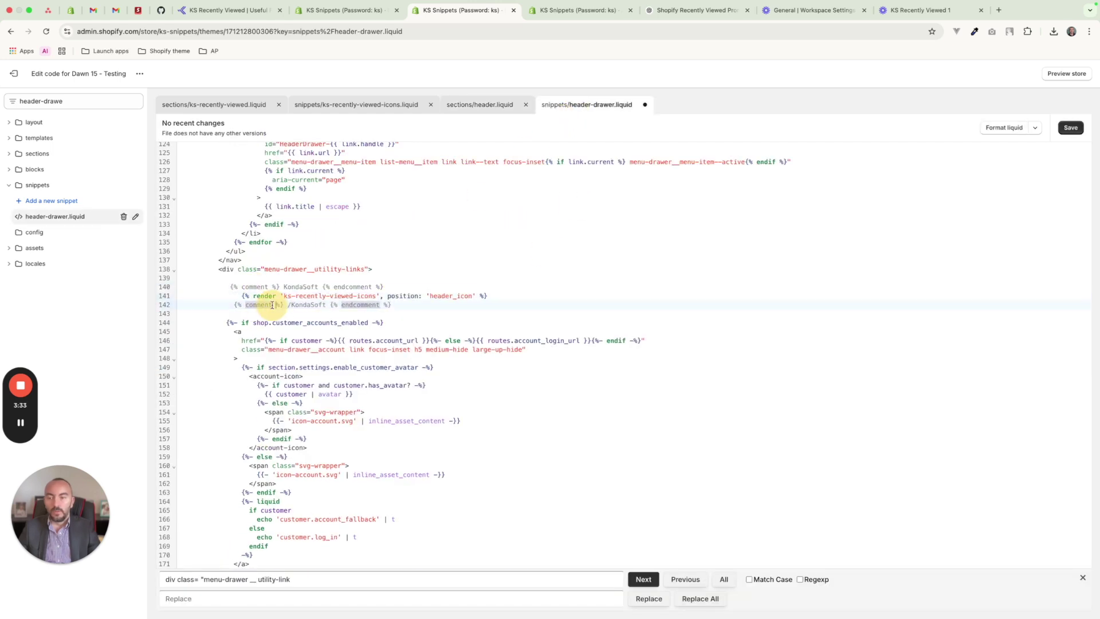
left_click_drag(265, 304, 228, 286)
key("shift+Tab")
left_click(234, 292)
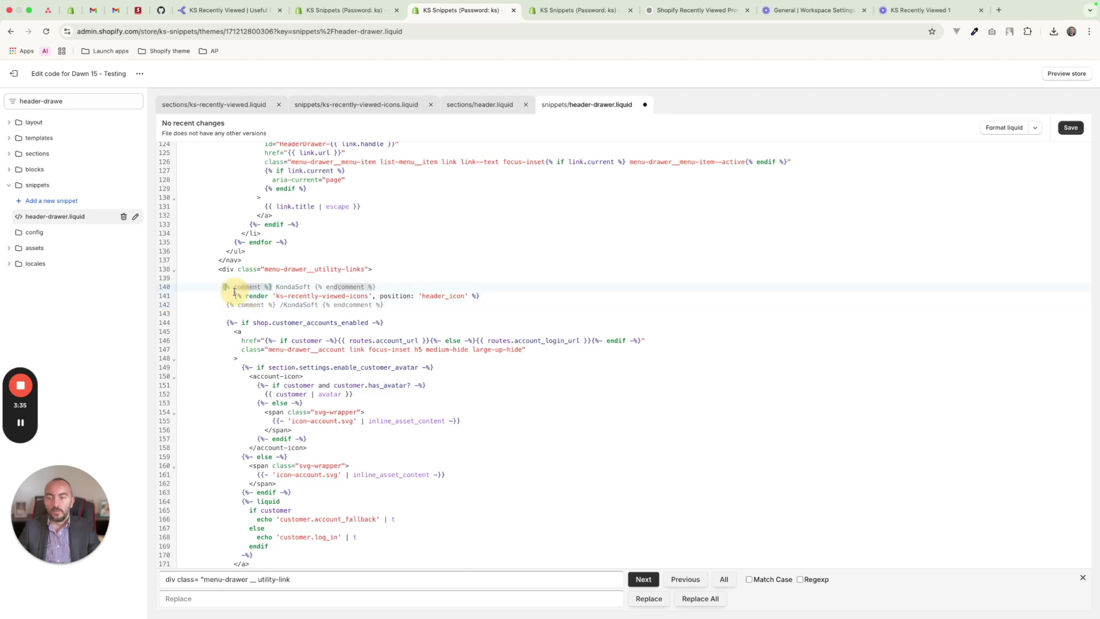
left_click(221, 287)
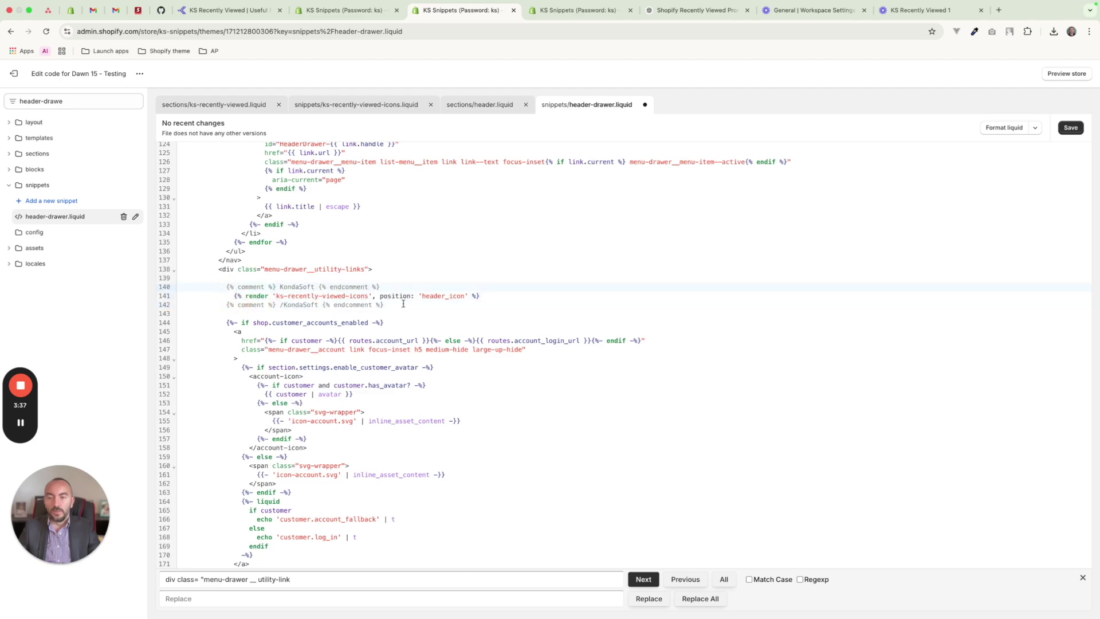
Check the README's render line, set the position in header-drawer.liquid to 'drawer_menu_item', close the search and save the file
key("ctrl+Up")
left_click(937, 498)
left_click(930, 517)
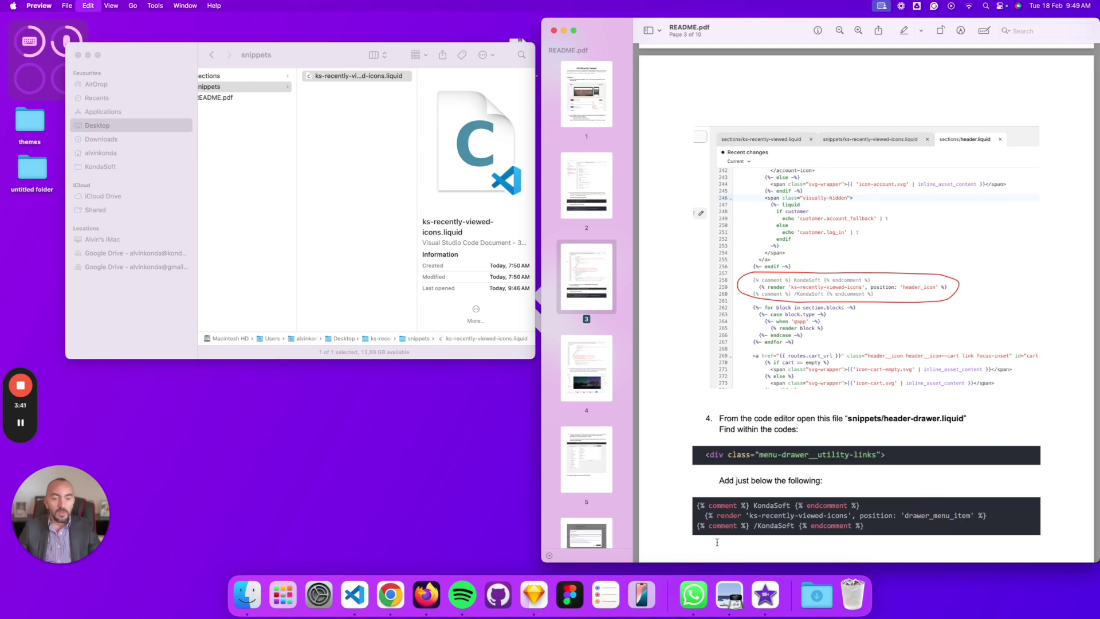
left_click(379, 597)
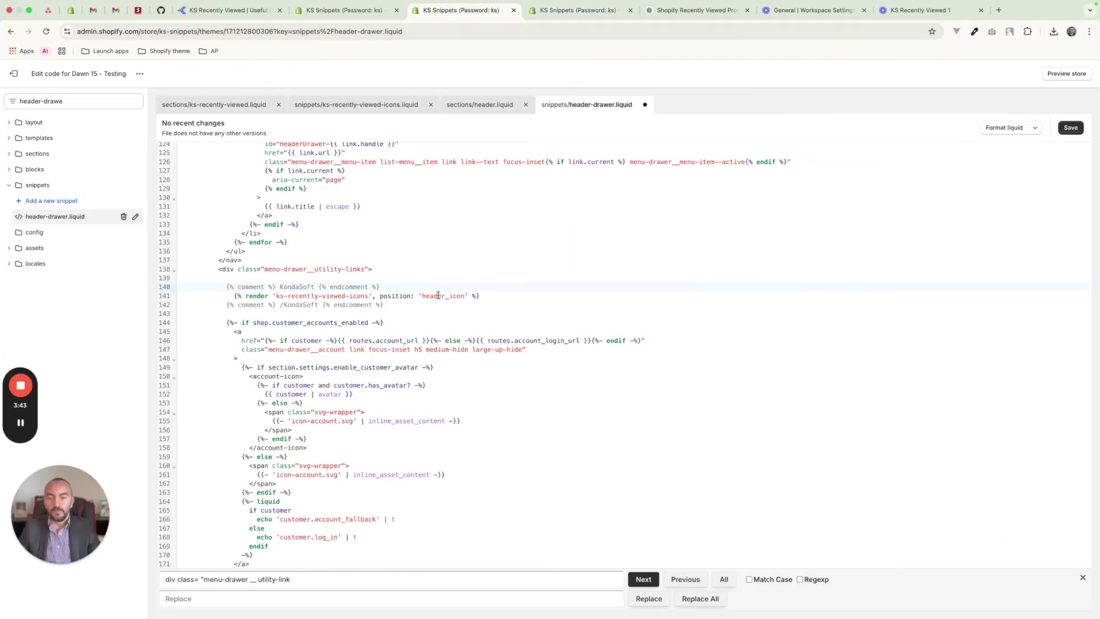
type("draw")
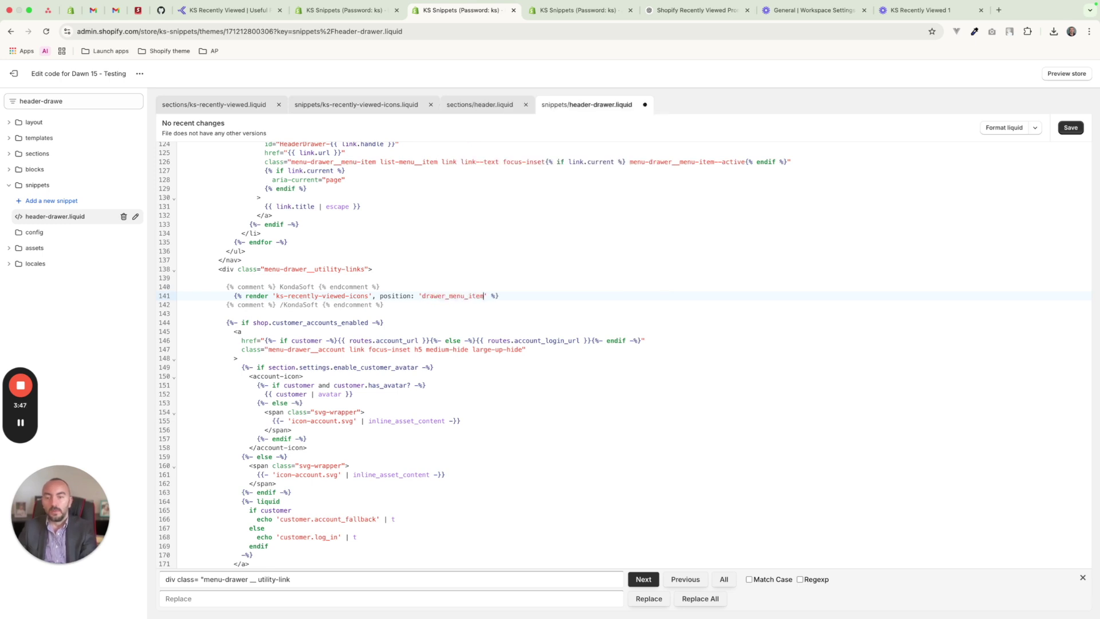
key("Escape")
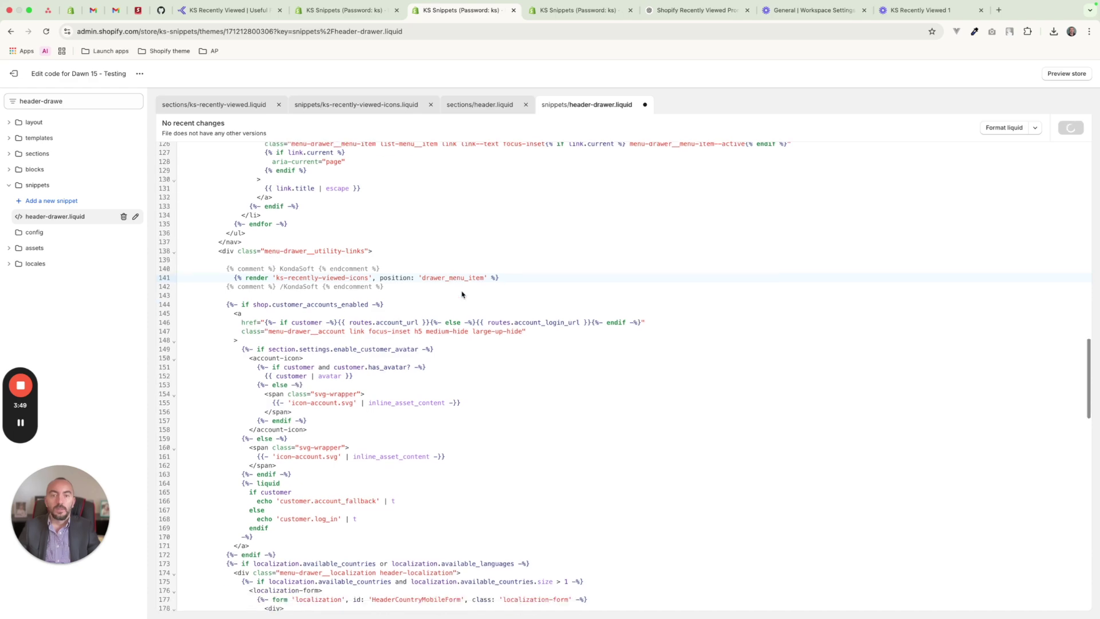
key("super+s")
left_click(463, 290)
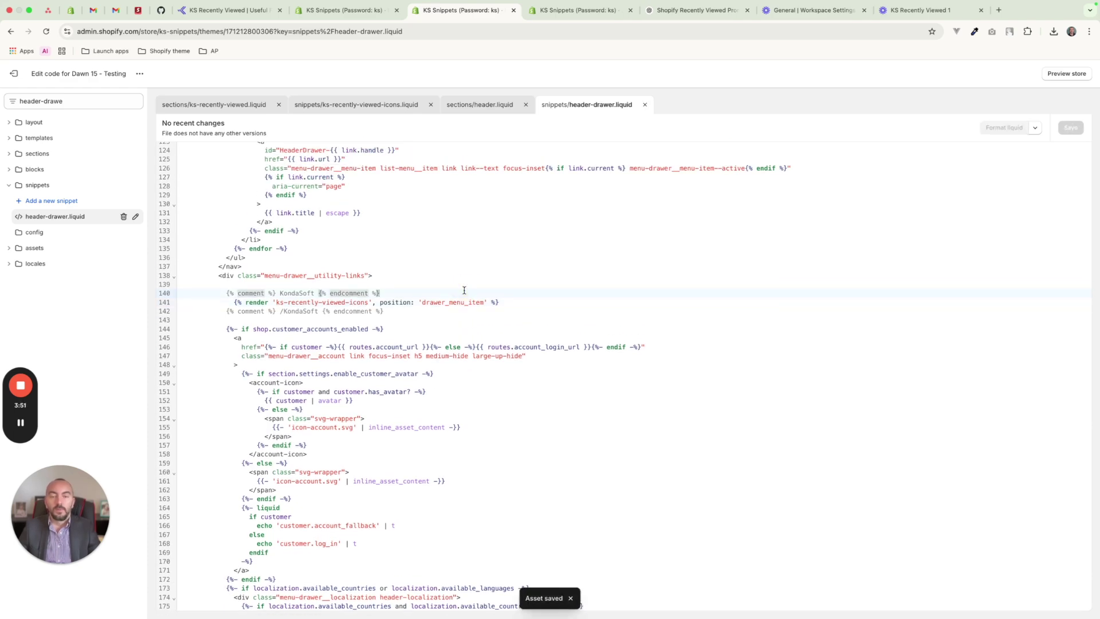
Read step 5 of the README on adding the main section file in the theme customizer
key("ctrl+Up")
left_click(882, 379)
scroll(882, 379, "down", 10)
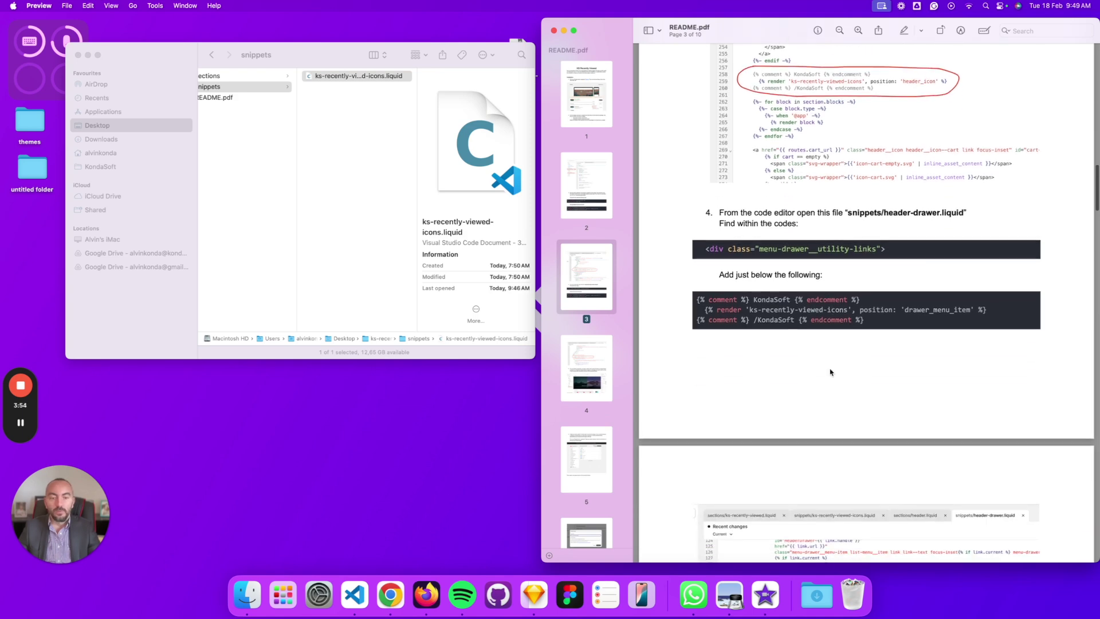
scroll(830, 372, "down", 10)
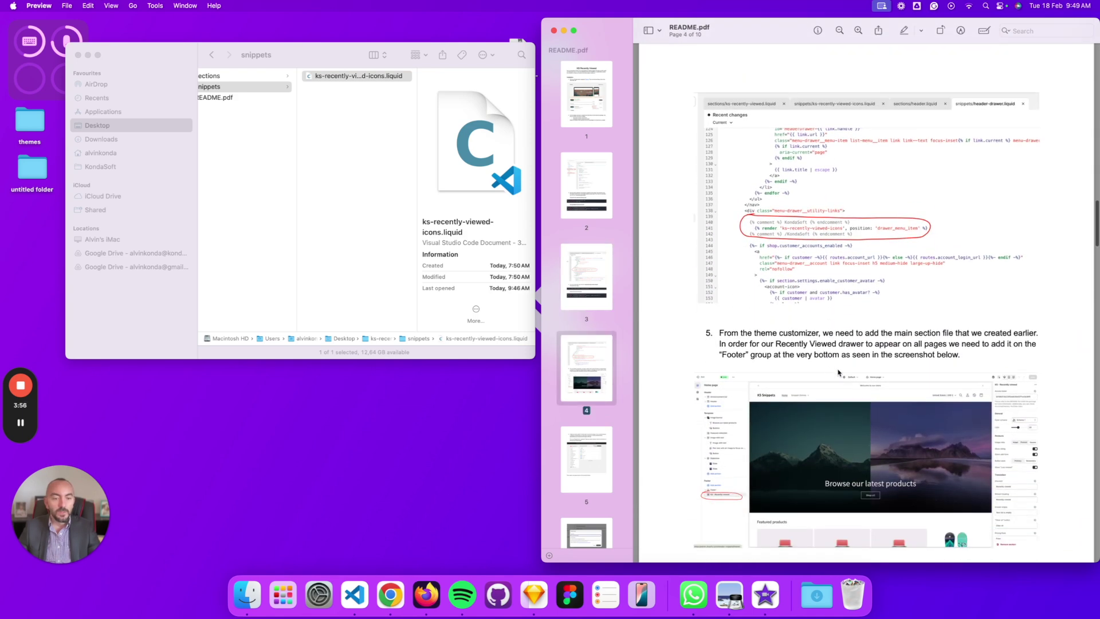
scroll(838, 373, "down", 3)
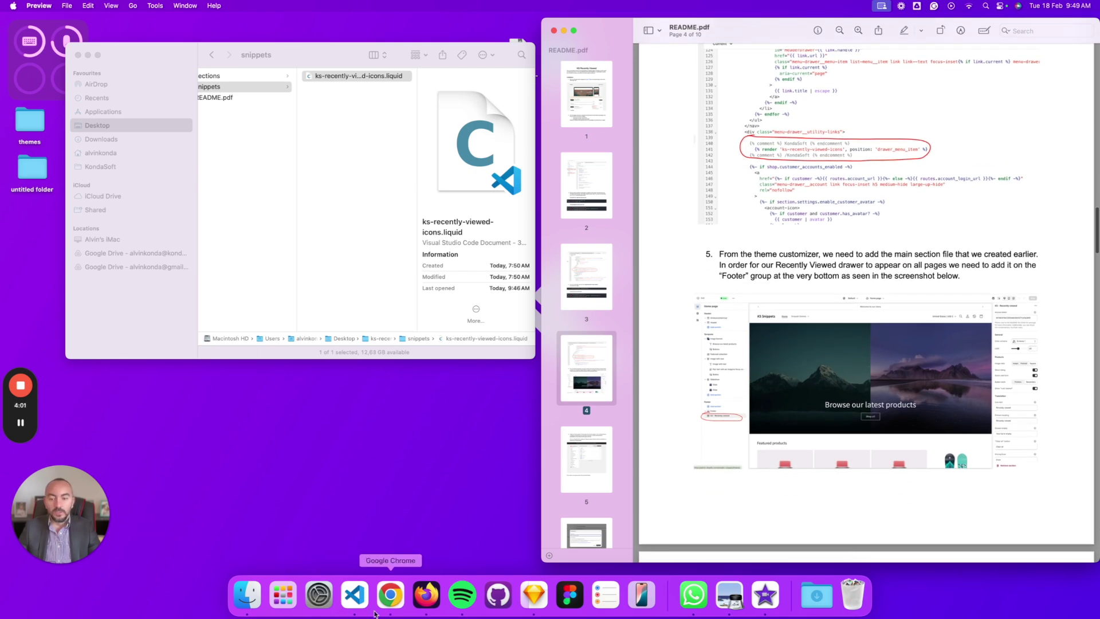
Exit the code editor and open the Dawn 15 - Testing theme in the theme customizer
left_click(390, 594)
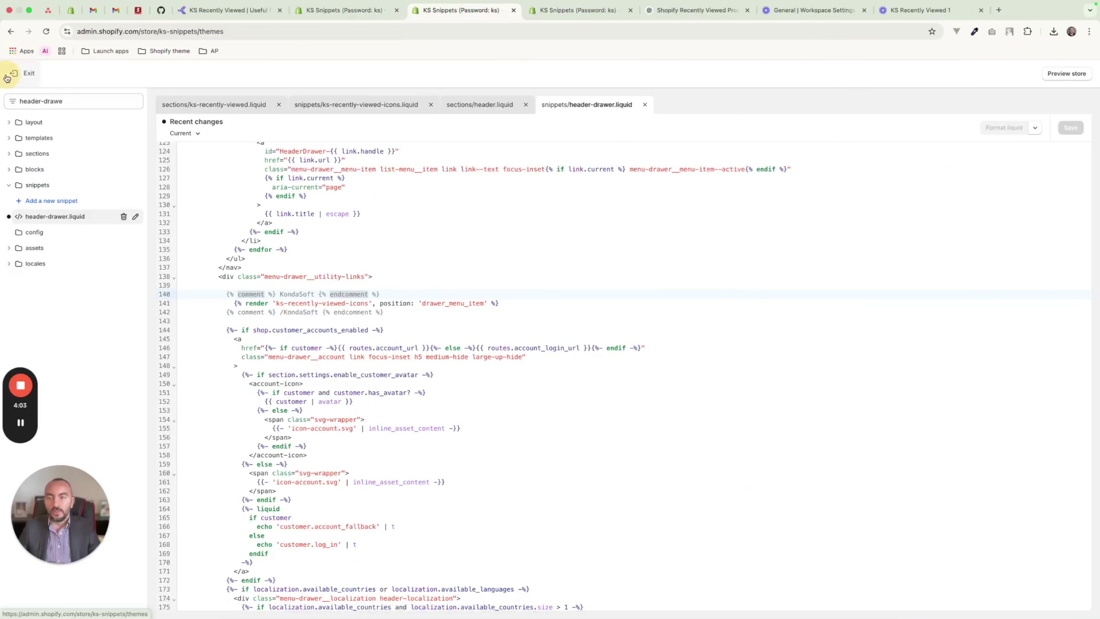
left_click(13, 73)
left_click(807, 451)
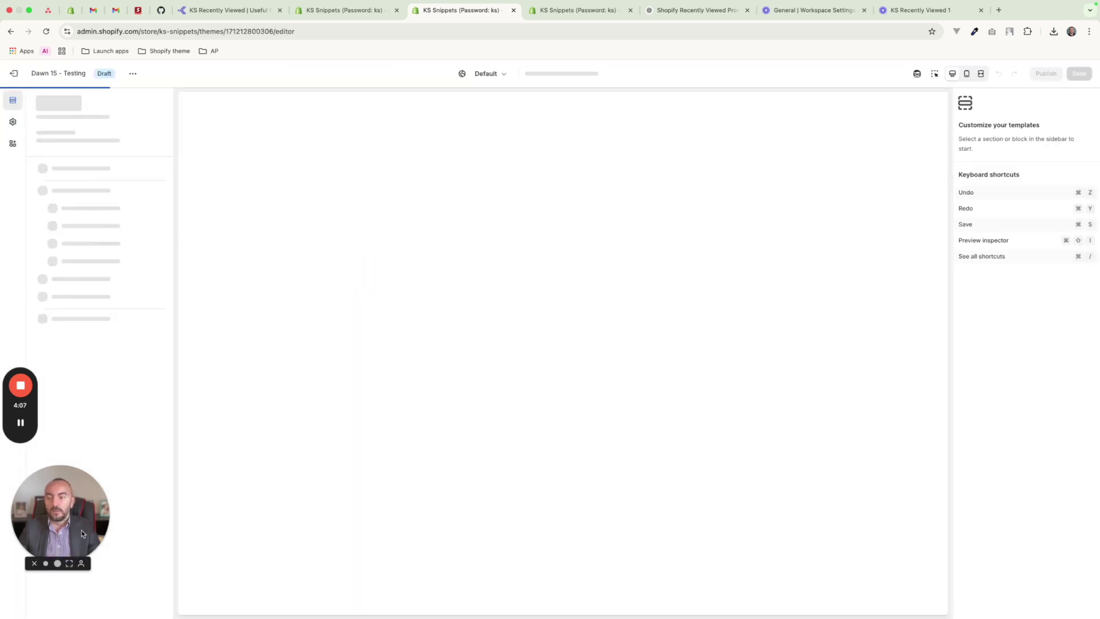
left_click_drag(61, 515, 920, 584)
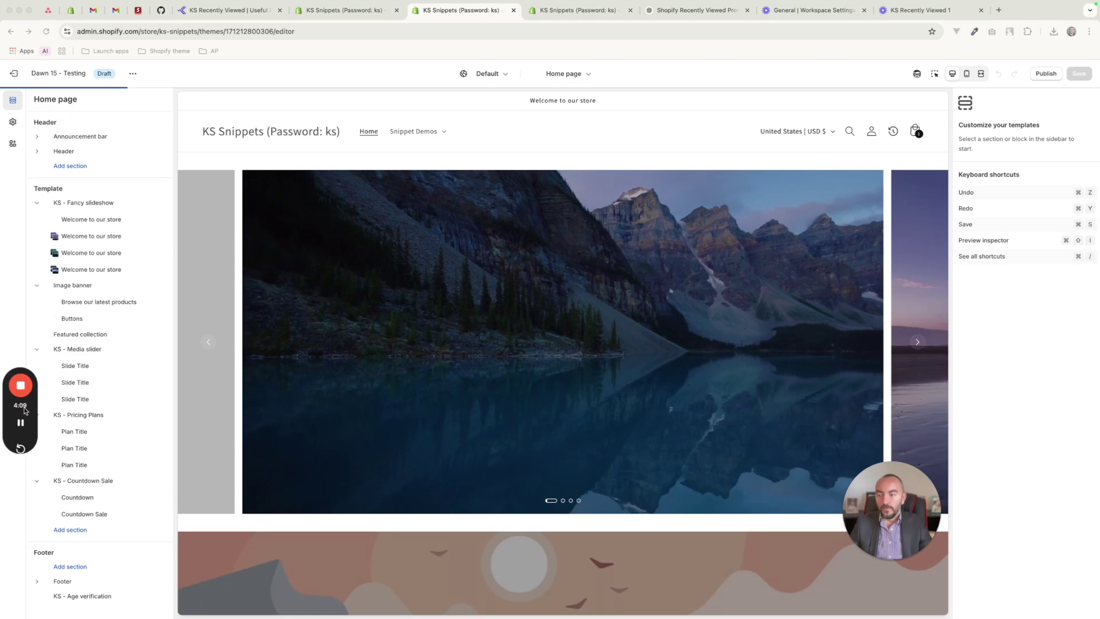
left_click_drag(19, 374, 805, 445)
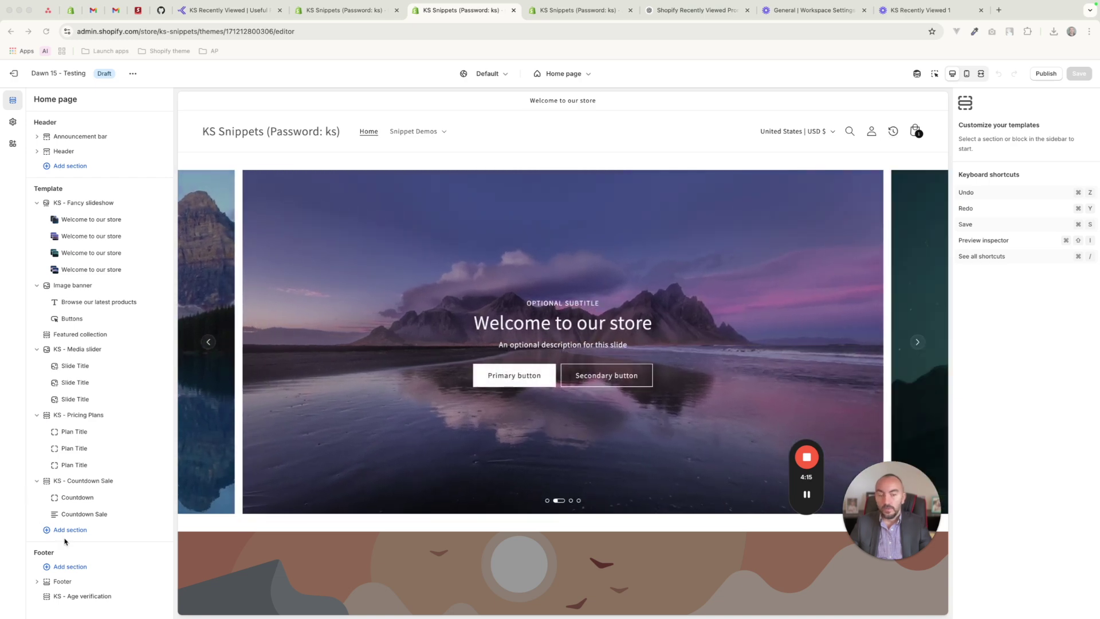
Add the KS - Recently viewed section to the Footer group, place it directly below the Footer section and save
left_click(70, 571)
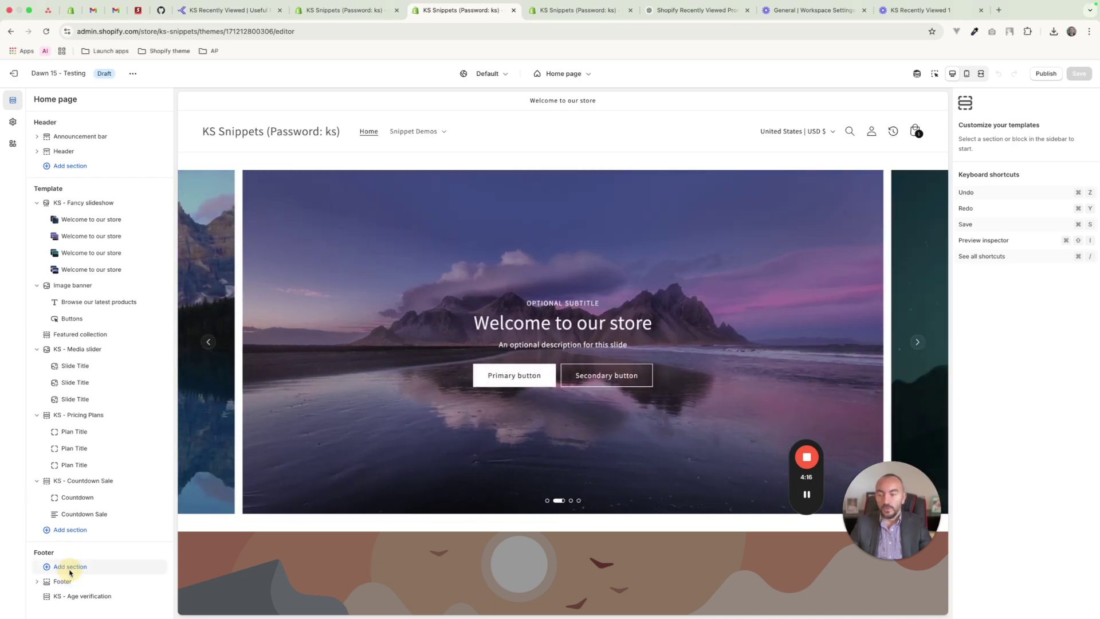
type("ks rece")
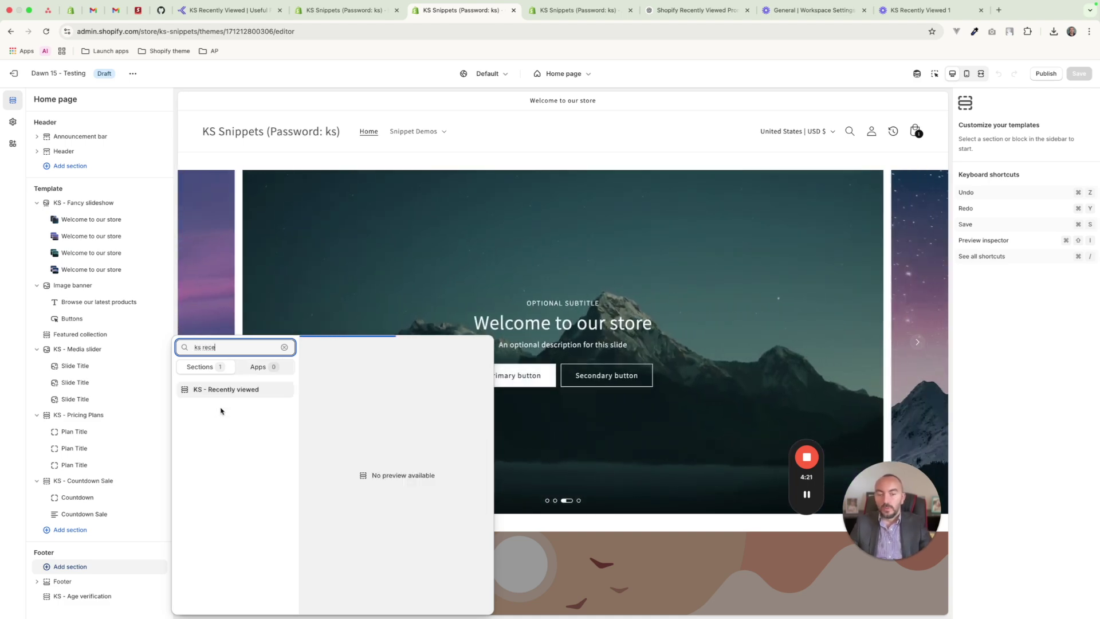
left_click(226, 391)
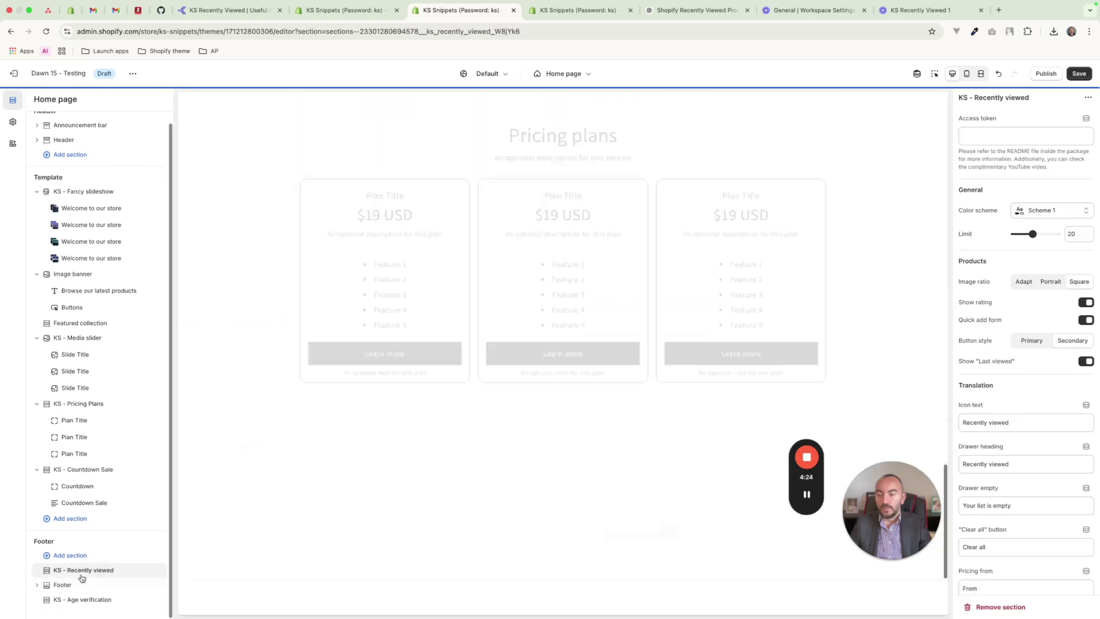
mouse_move(81, 580)
left_mouse_down()
mouse_move(81, 570)
mouse_move(78, 584)
left_mouse_up()
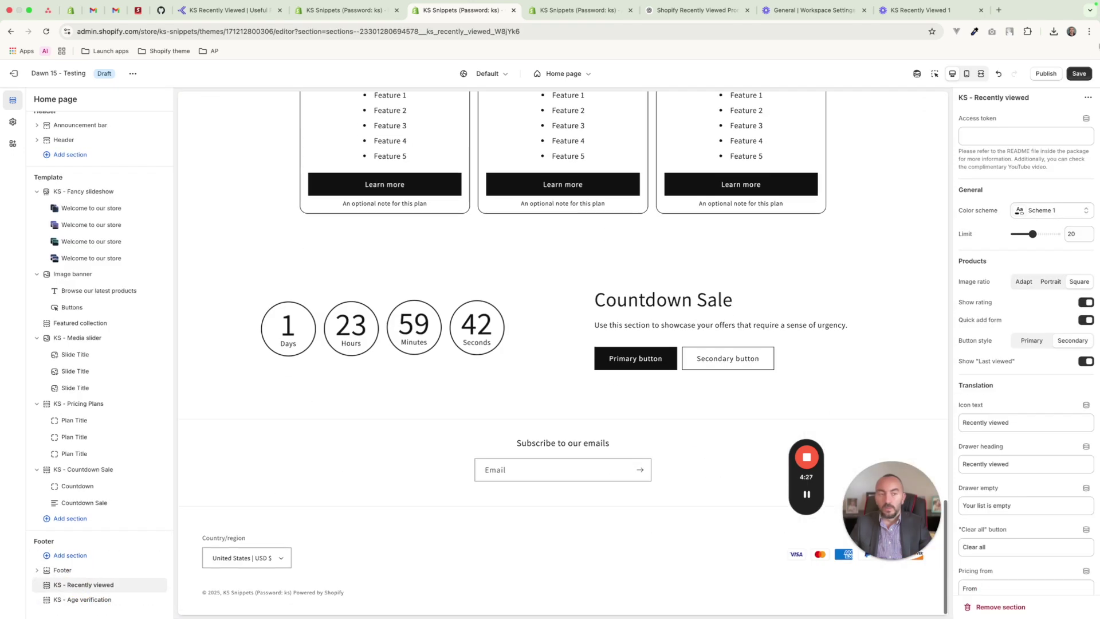
left_click(1078, 74)
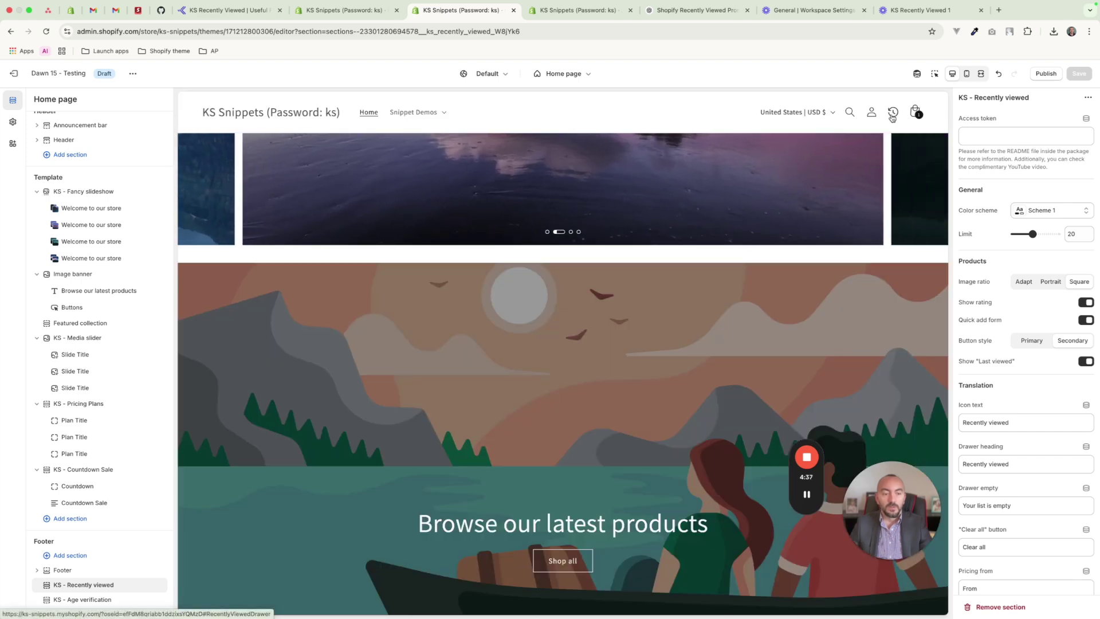
Preview the store in mobile view, check the menu drawer for the Recently viewed link, and return to desktop view
left_click(892, 112)
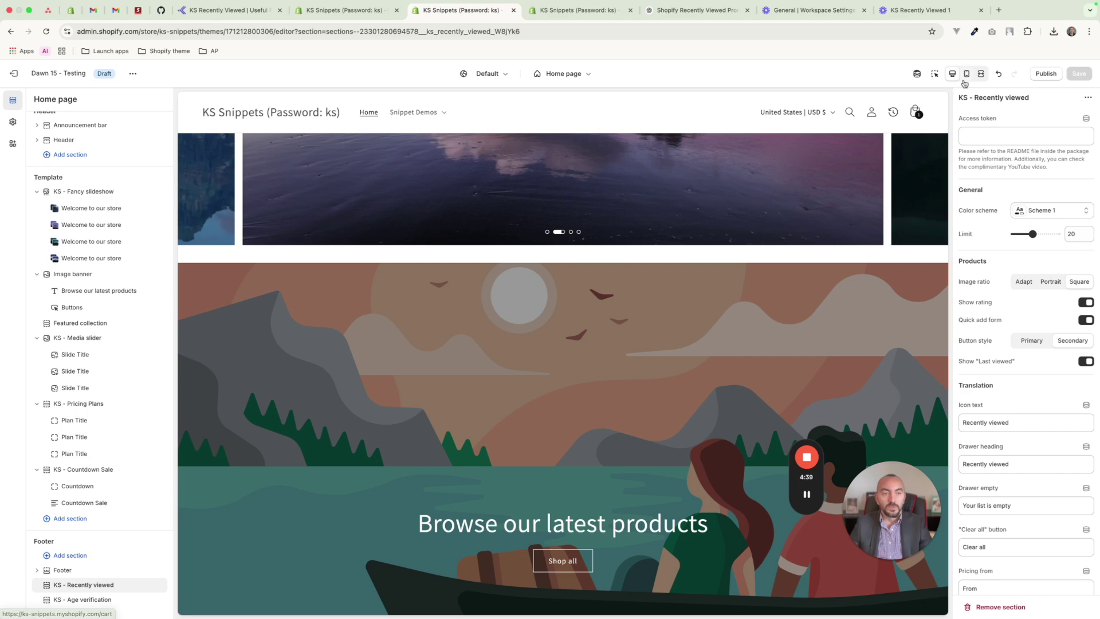
left_click(968, 75)
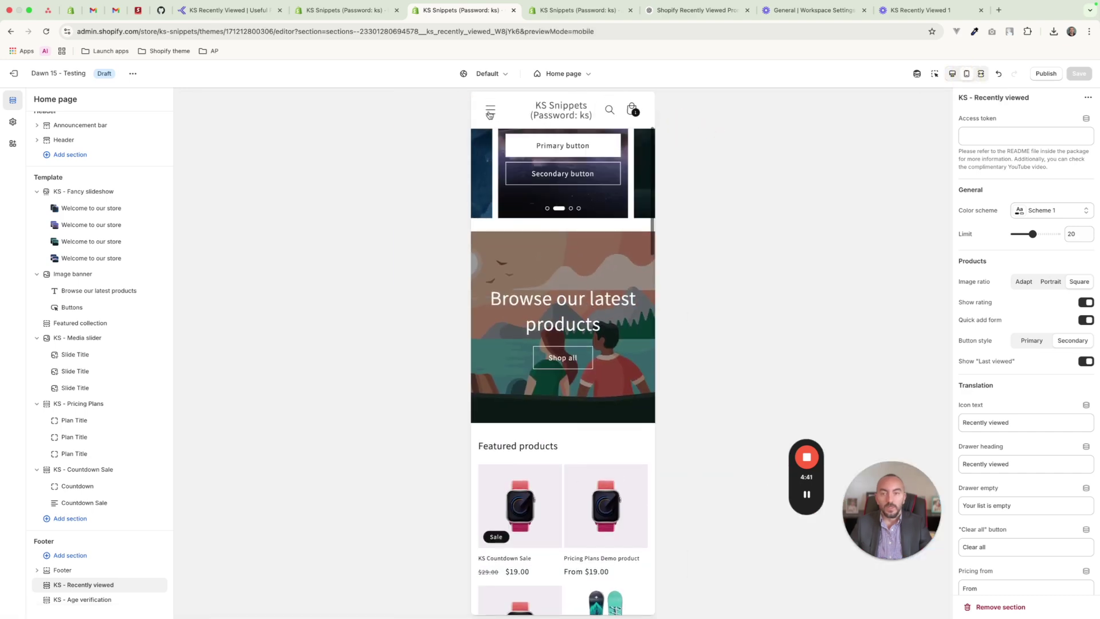
left_click(490, 111)
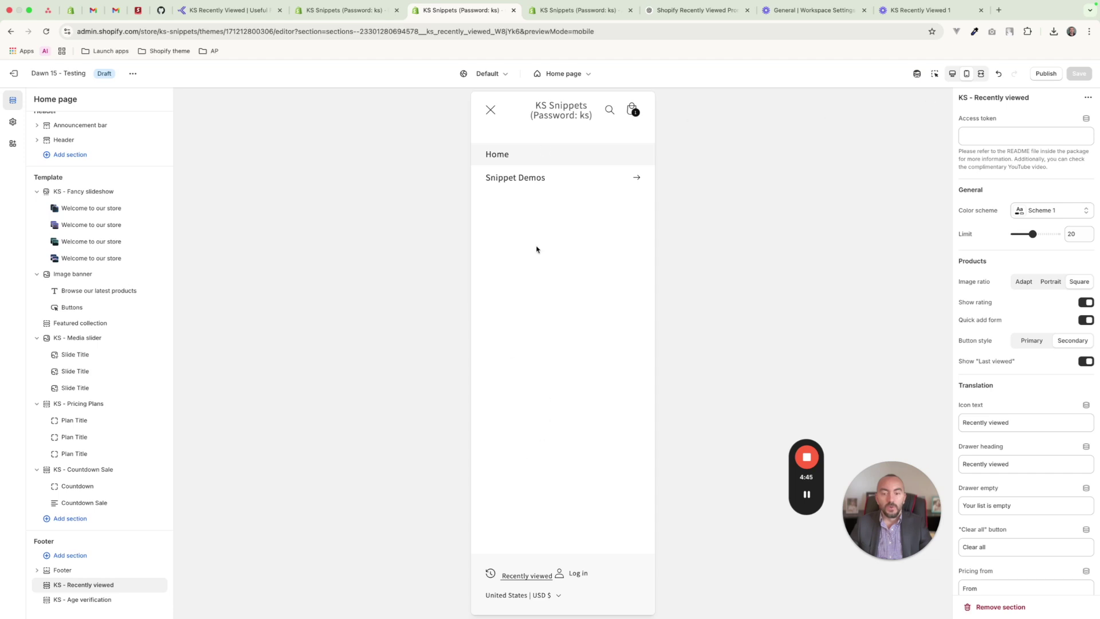
left_click(494, 114)
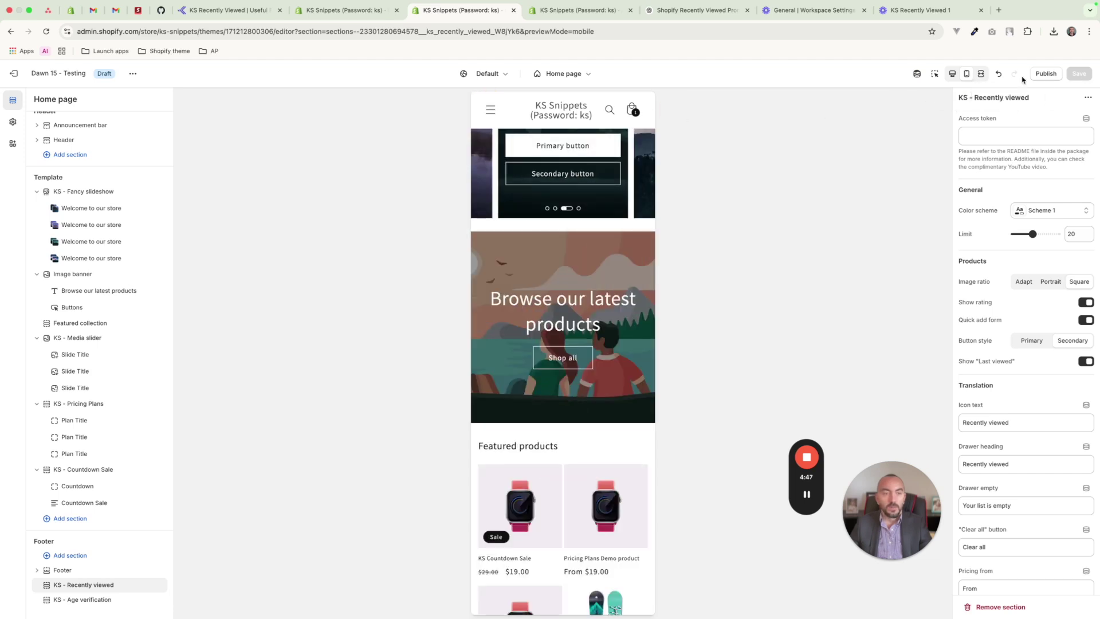
left_click(948, 78)
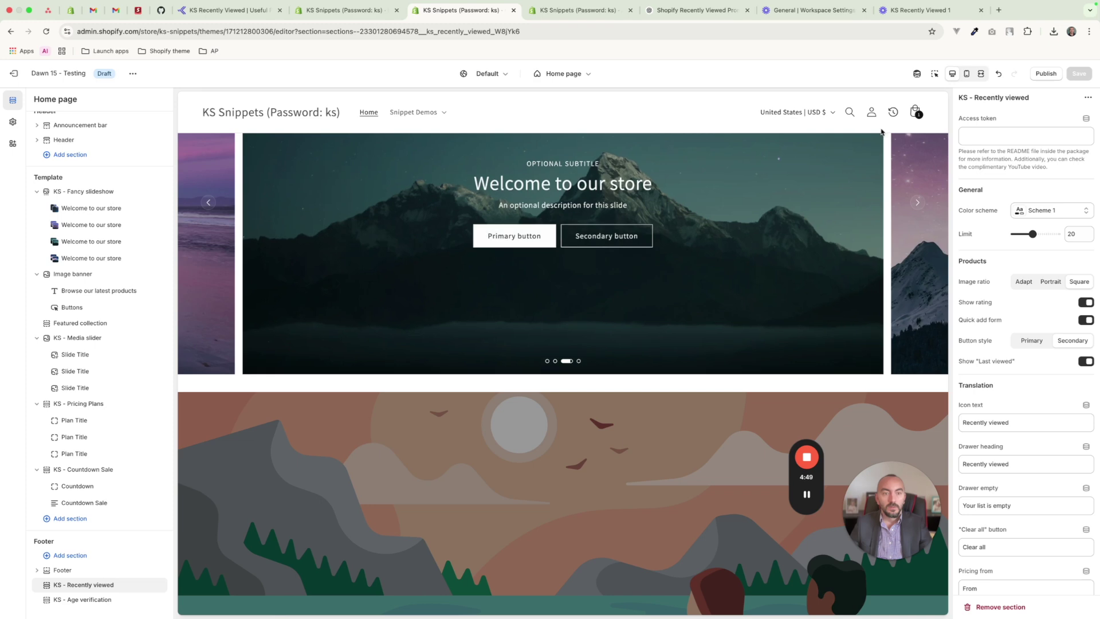
Open the recently viewed drawer in the preview and check its message against the section's access token setting
left_click(895, 115)
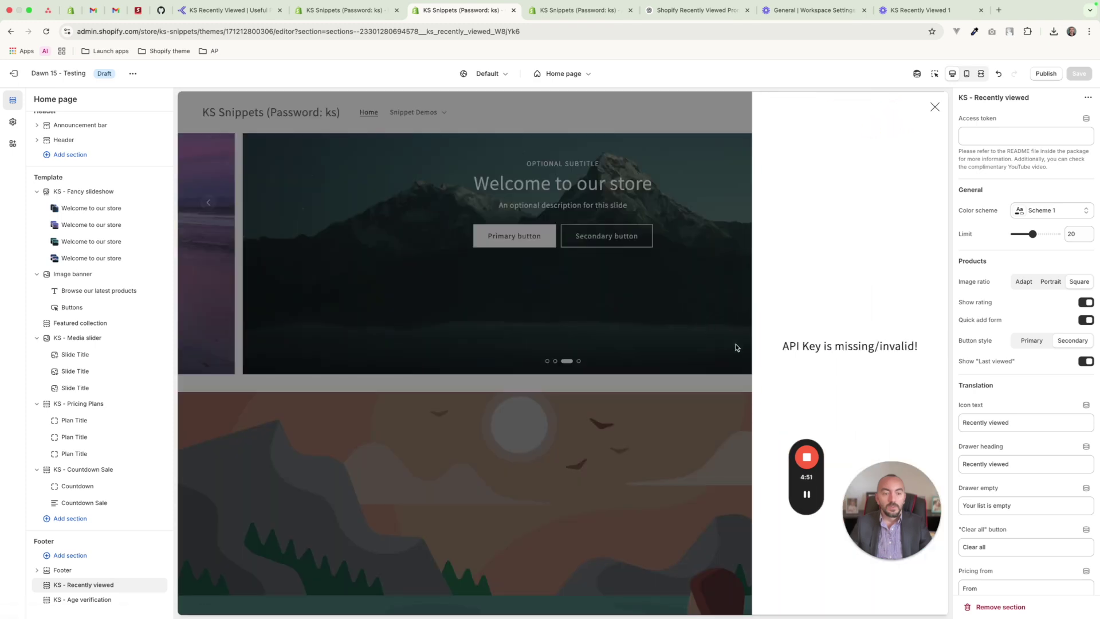
left_click_drag(782, 347, 911, 346)
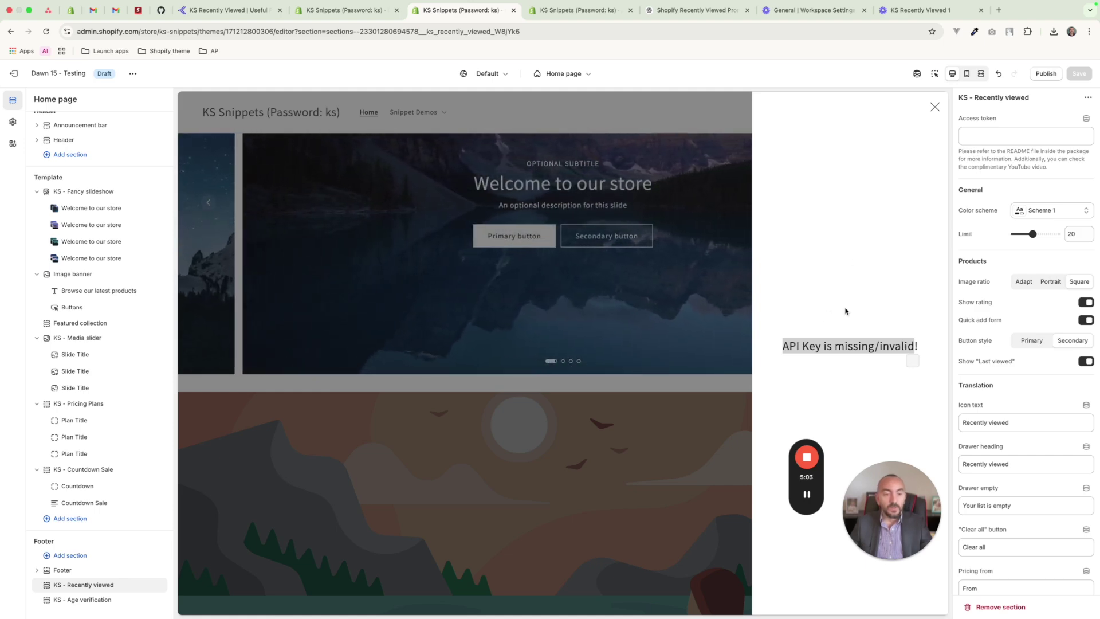
left_click(965, 122)
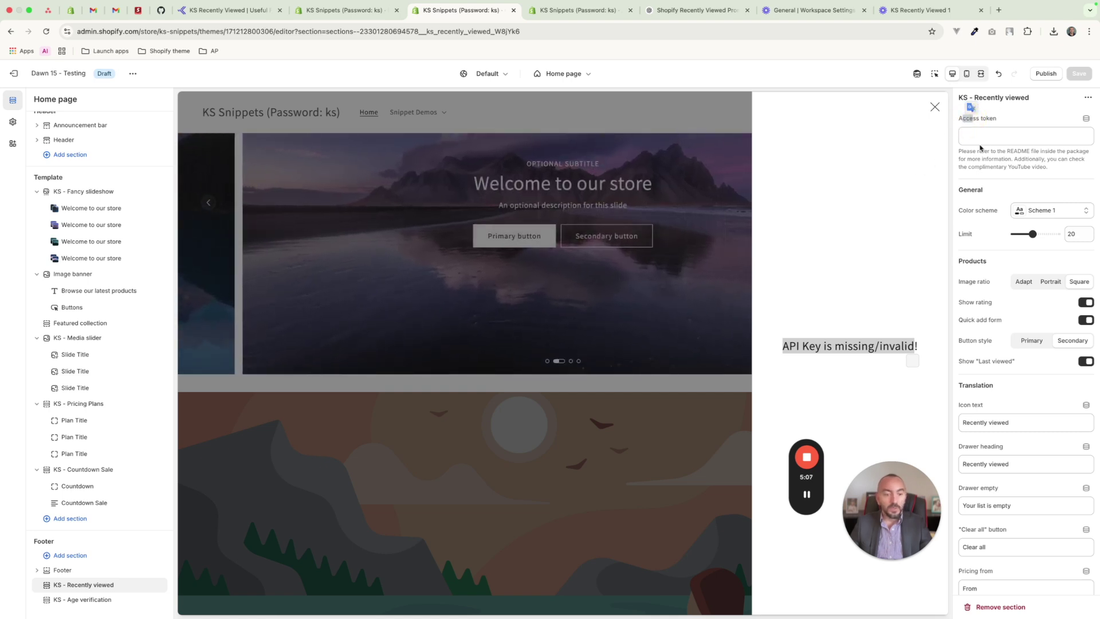
left_click(1000, 131)
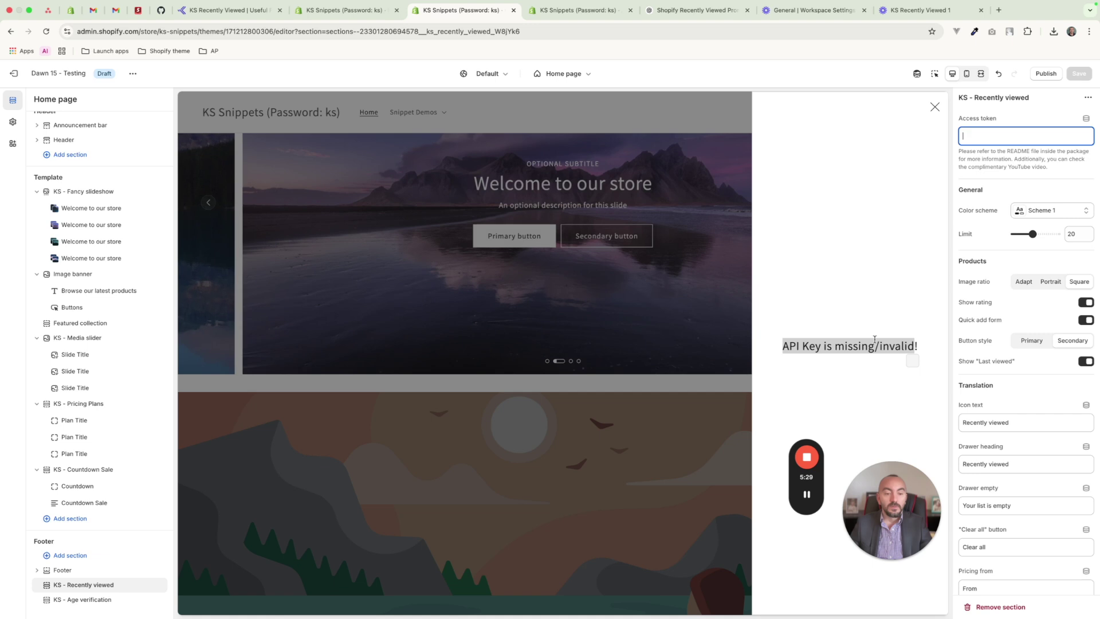
Search the web for 'storefront api shopify' in a new tab and view Shopify's GraphQL Storefront API reference
key("super+t")
type("st")
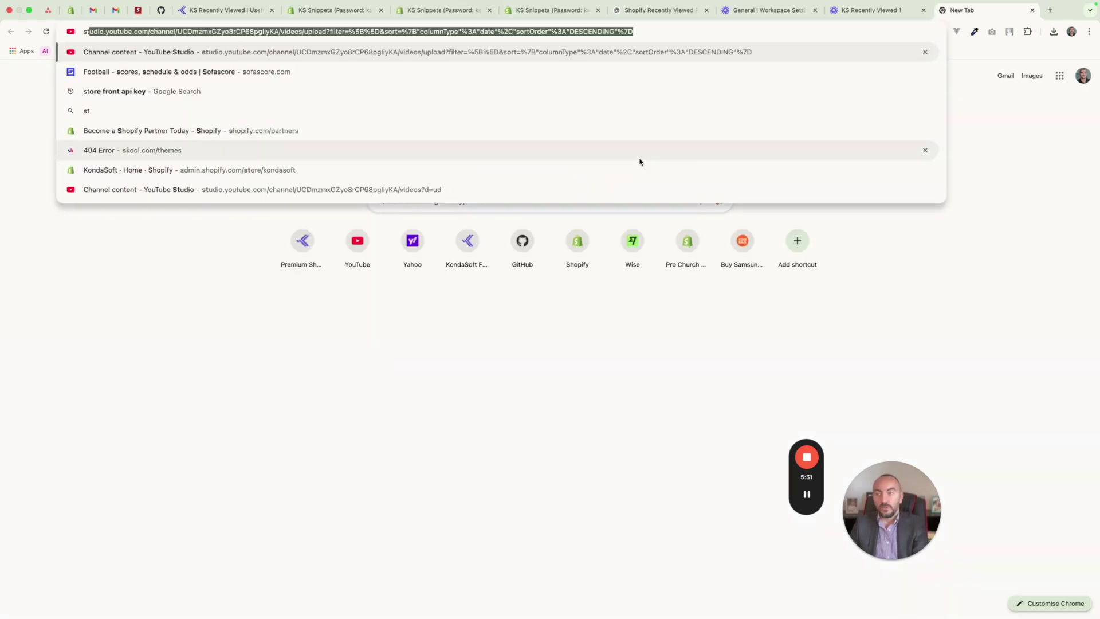
type("orefront ")
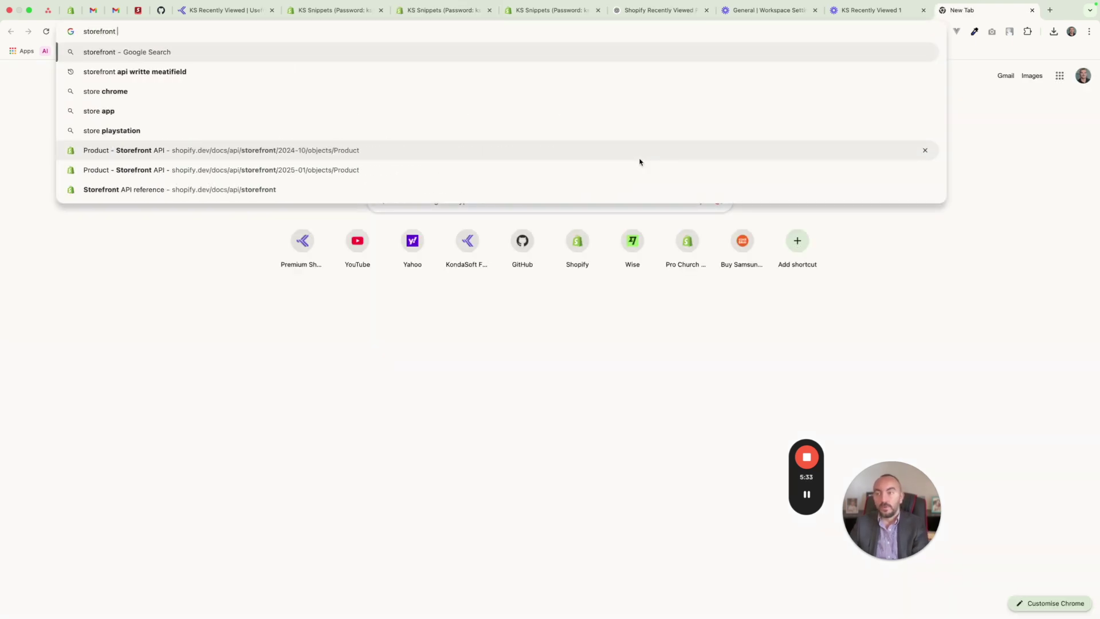
type("api shopify")
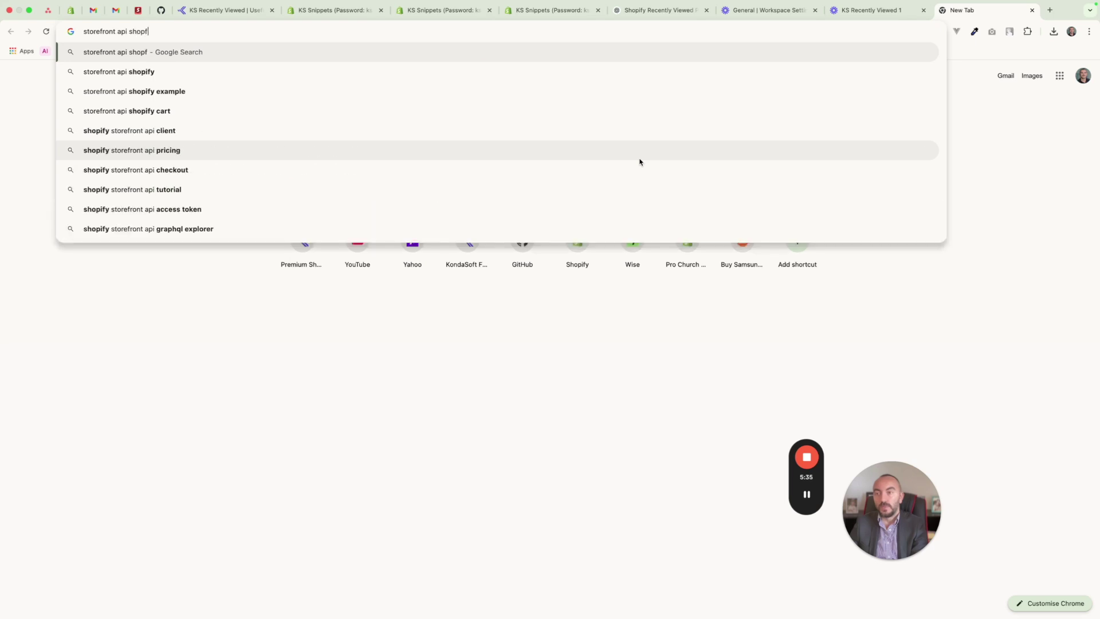
key("Return")
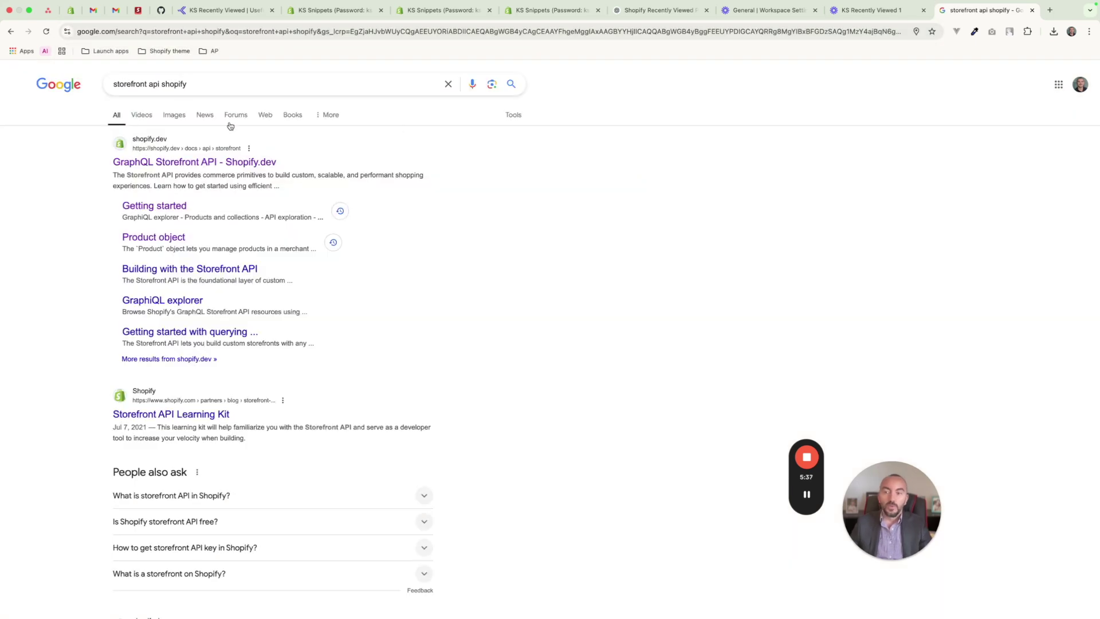
left_click(135, 161)
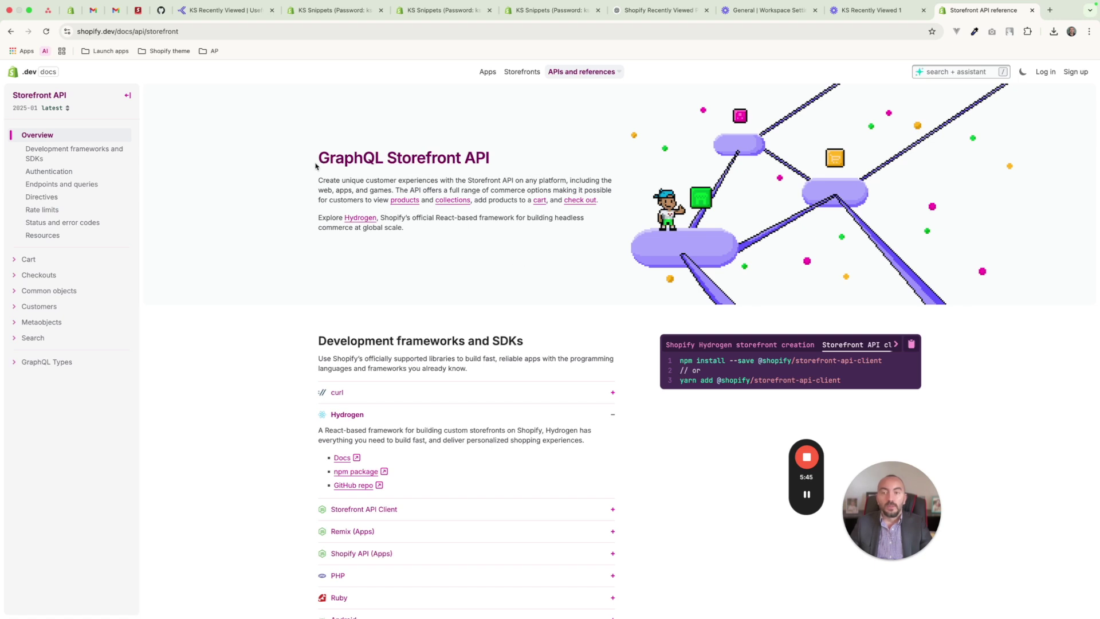
left_click_drag(316, 158, 382, 160)
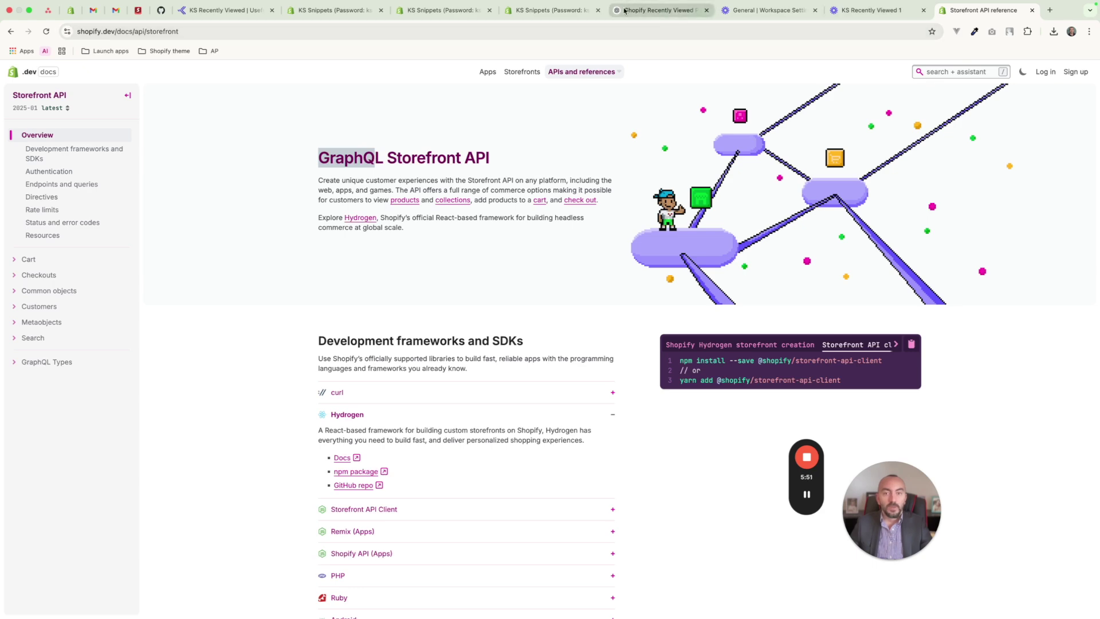
Return to the theme code tab, exit the editor and open App development from the Apps and sales channels settings
left_click(551, 10)
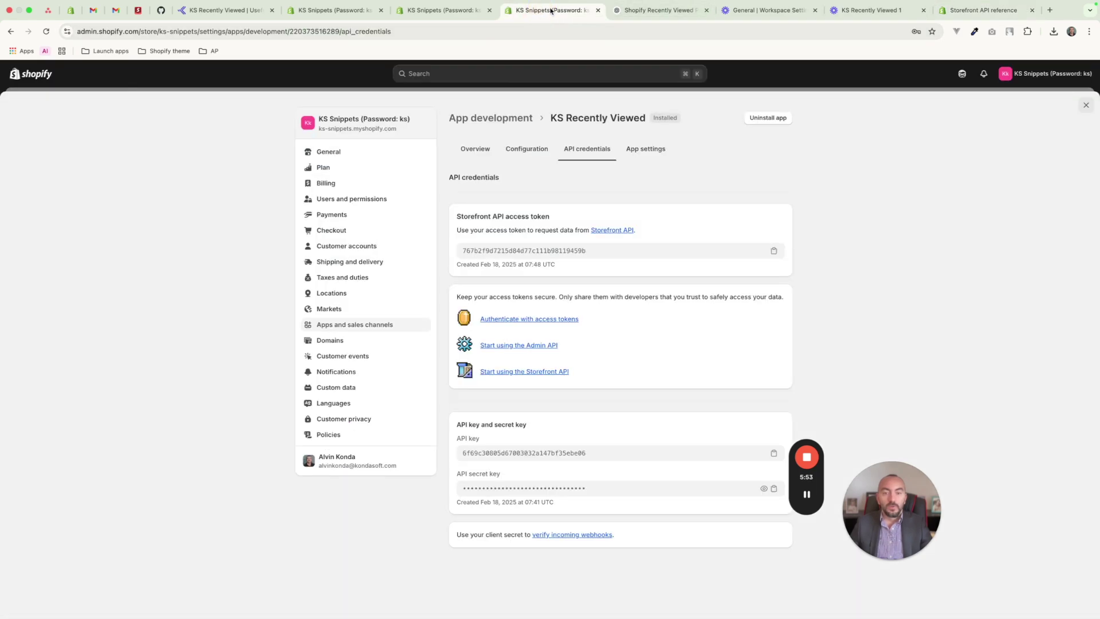
left_click(444, 10)
left_click(347, 10)
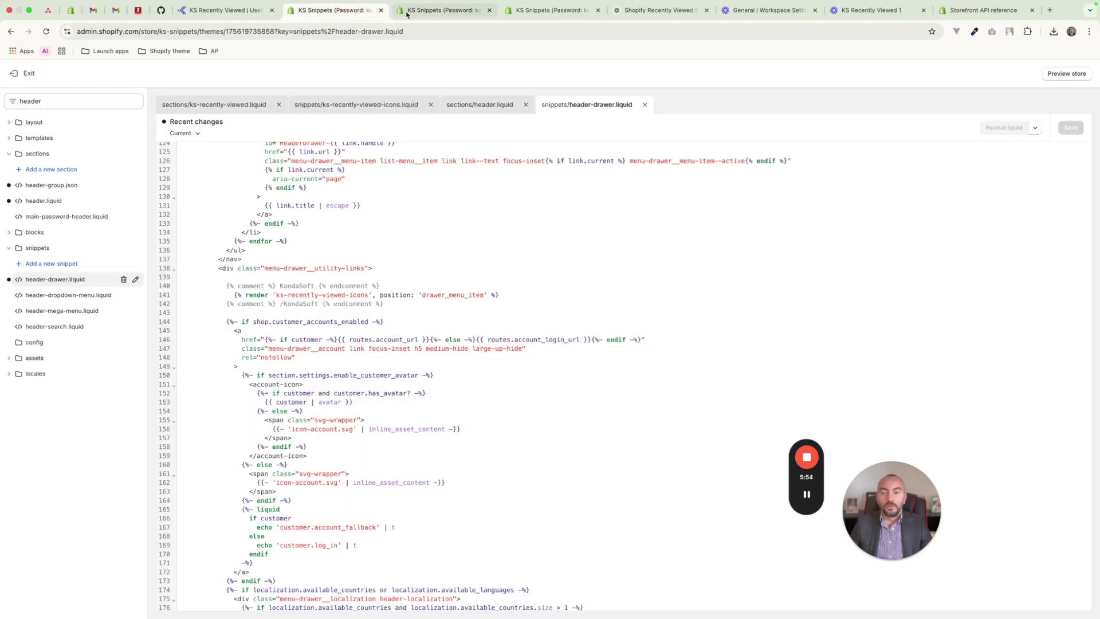
left_click(26, 73)
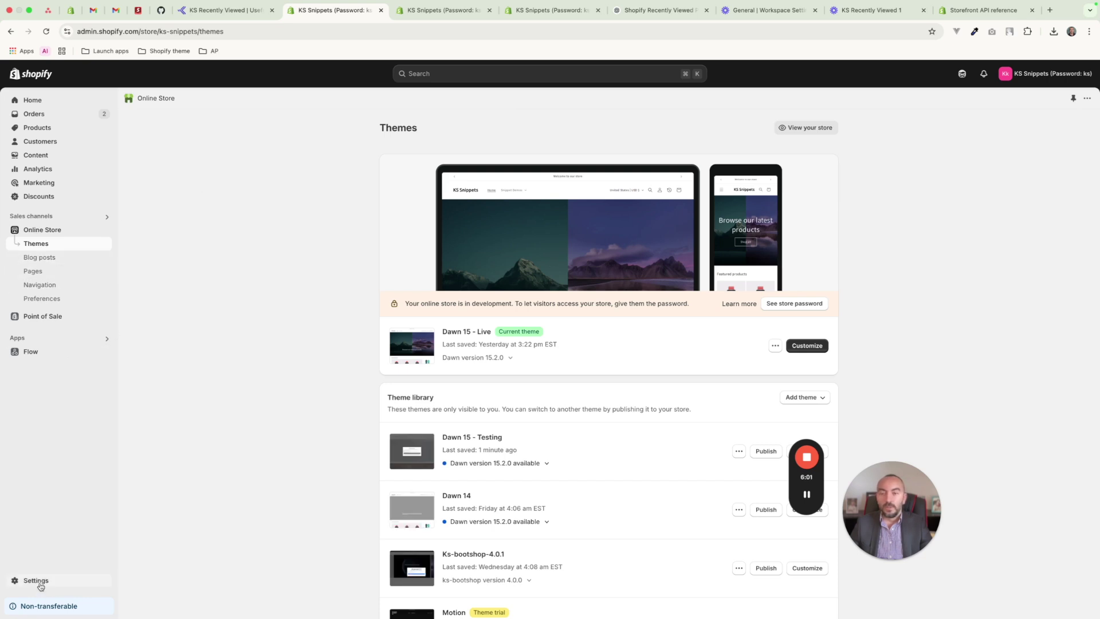
left_click(424, 73)
left_click(412, 93)
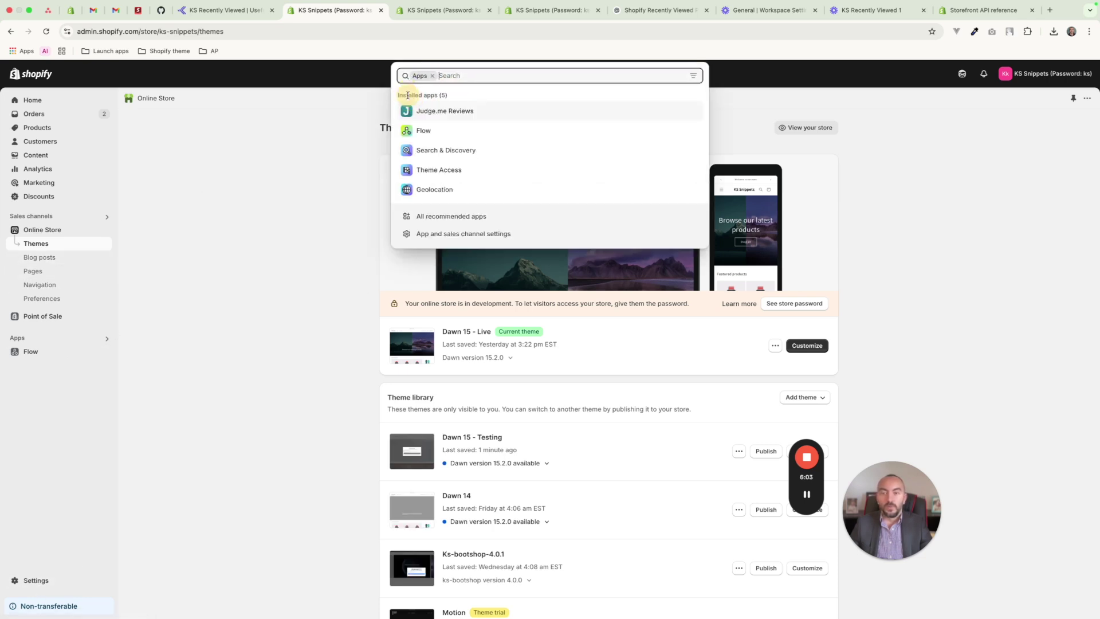
left_click(457, 236)
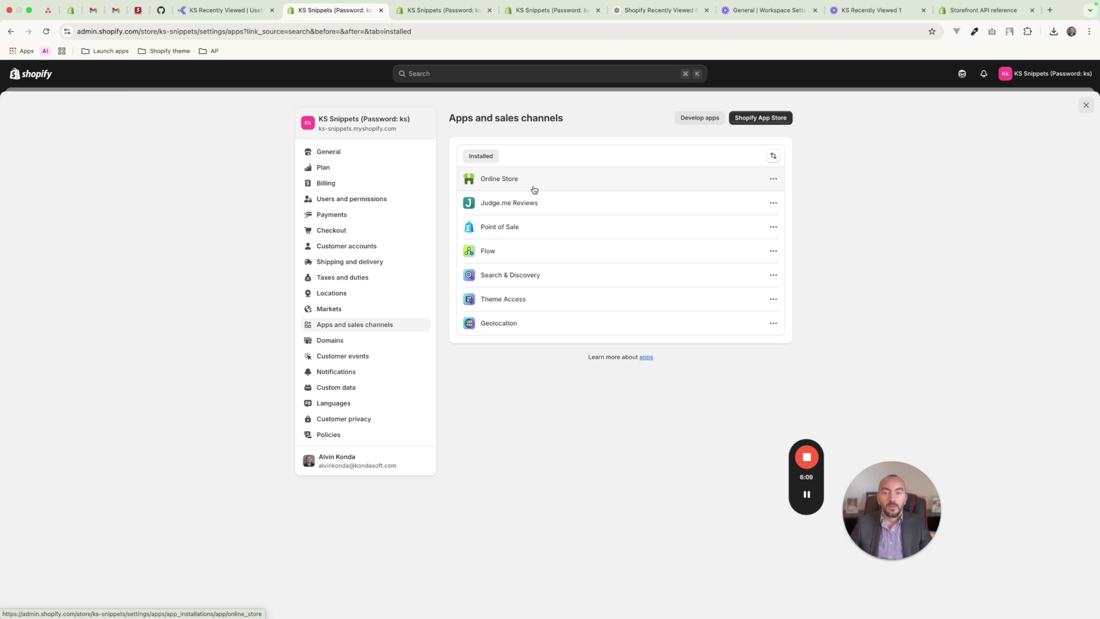
left_click(687, 121)
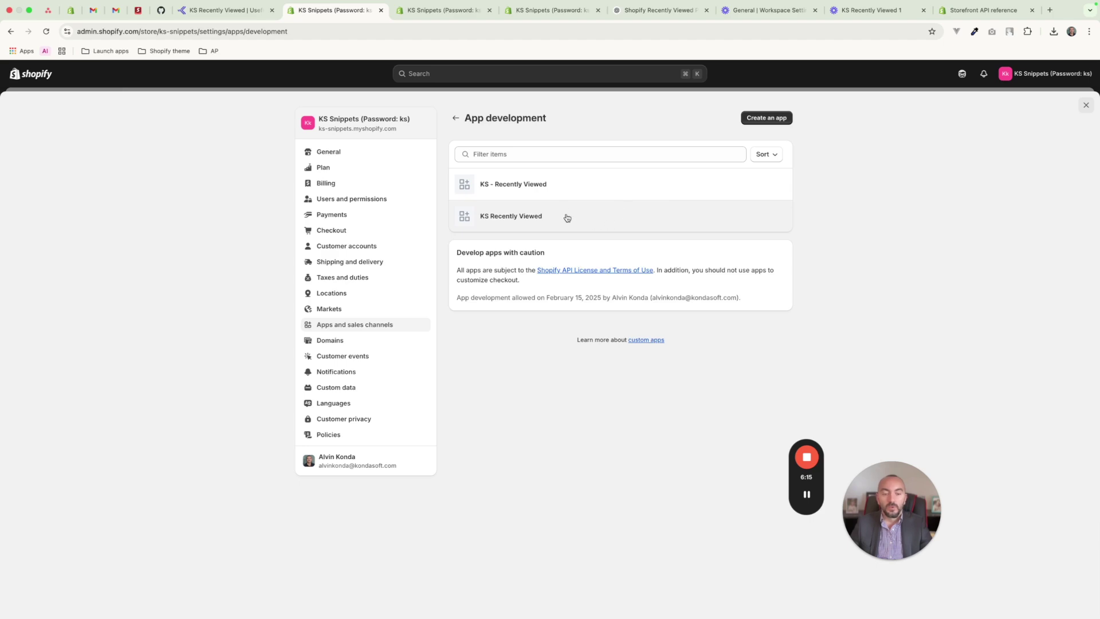
Create a custom app named 'KS Recently Viewed Testing'
scroll(758, 133, "up", 5)
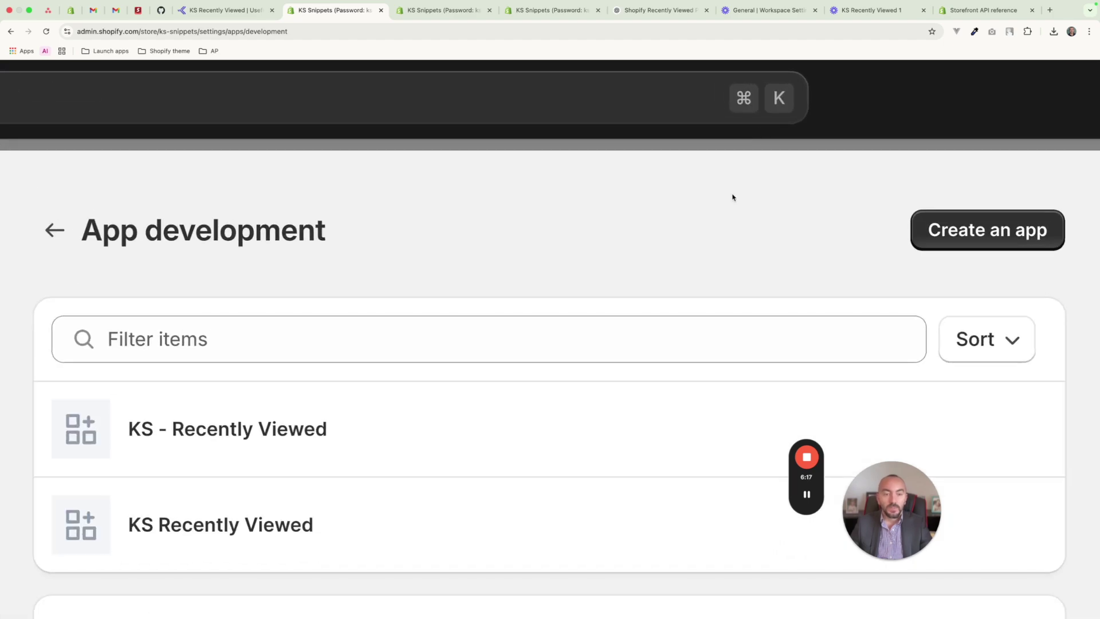
scroll(732, 196, "down", 5)
left_click(767, 118)
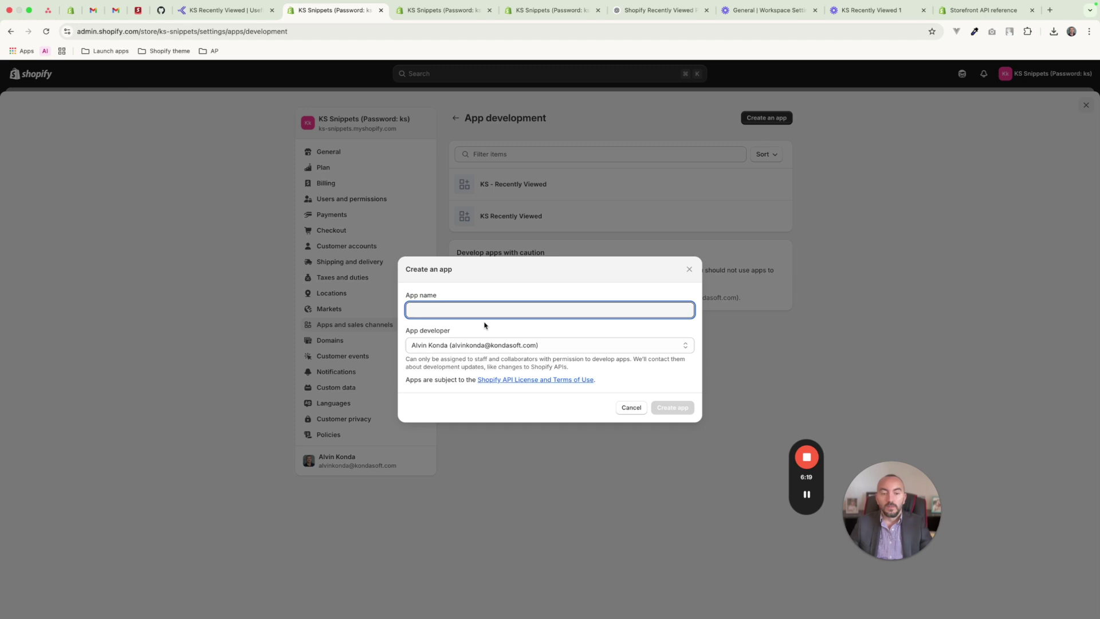
type("KS Recently View")
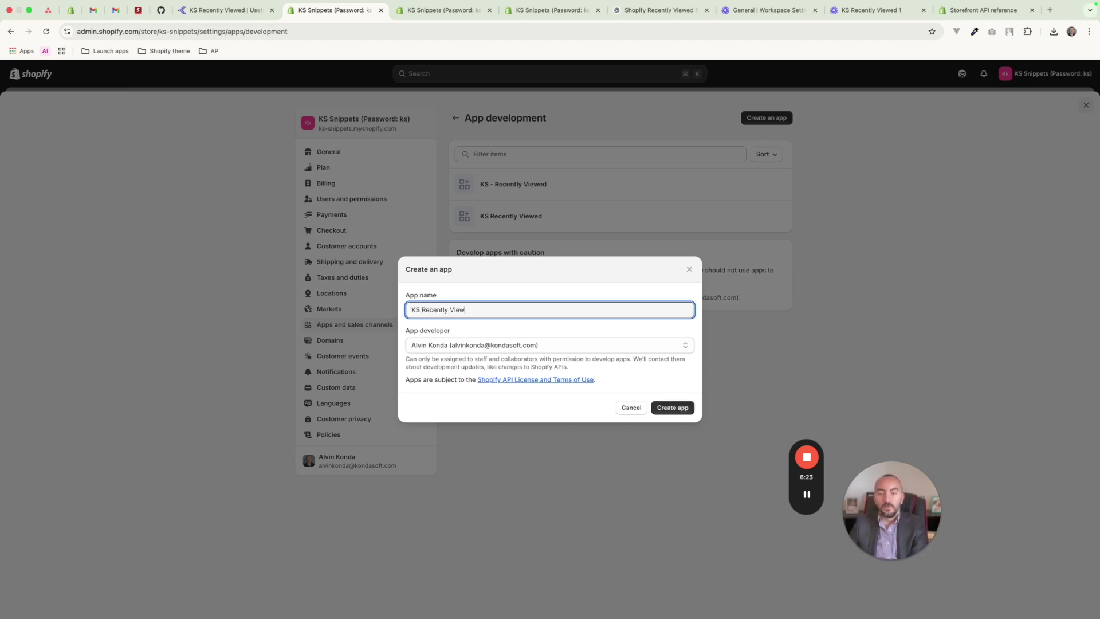
type("ed Testing")
left_click(669, 408)
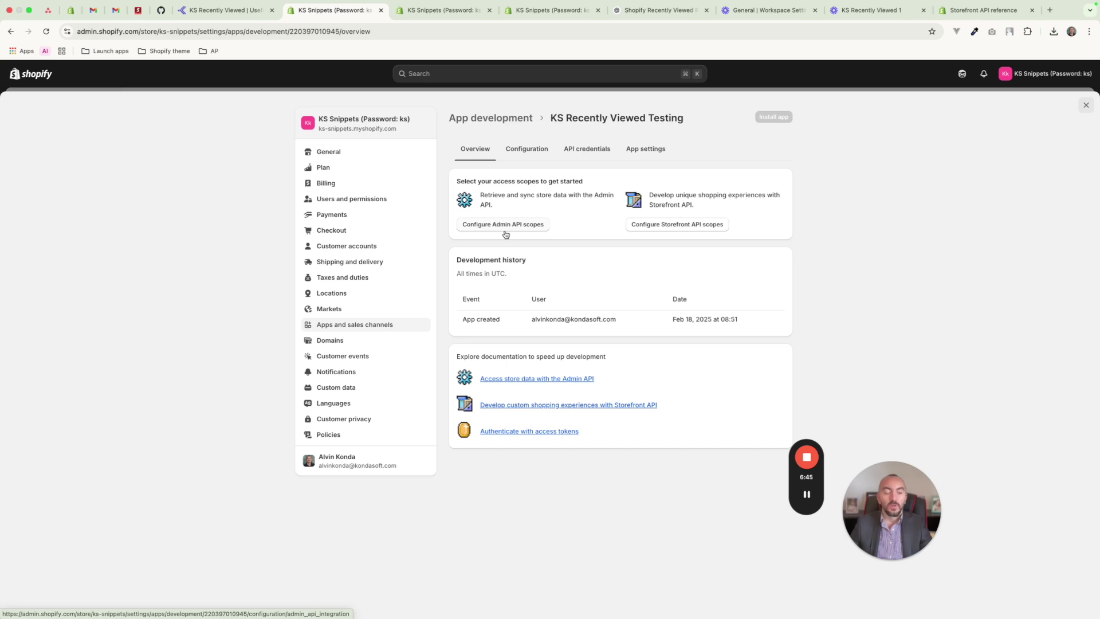
Reopen the KS Recently Viewed Testing app from the App development list and open its Storefront API scopes configuration
left_click(489, 123)
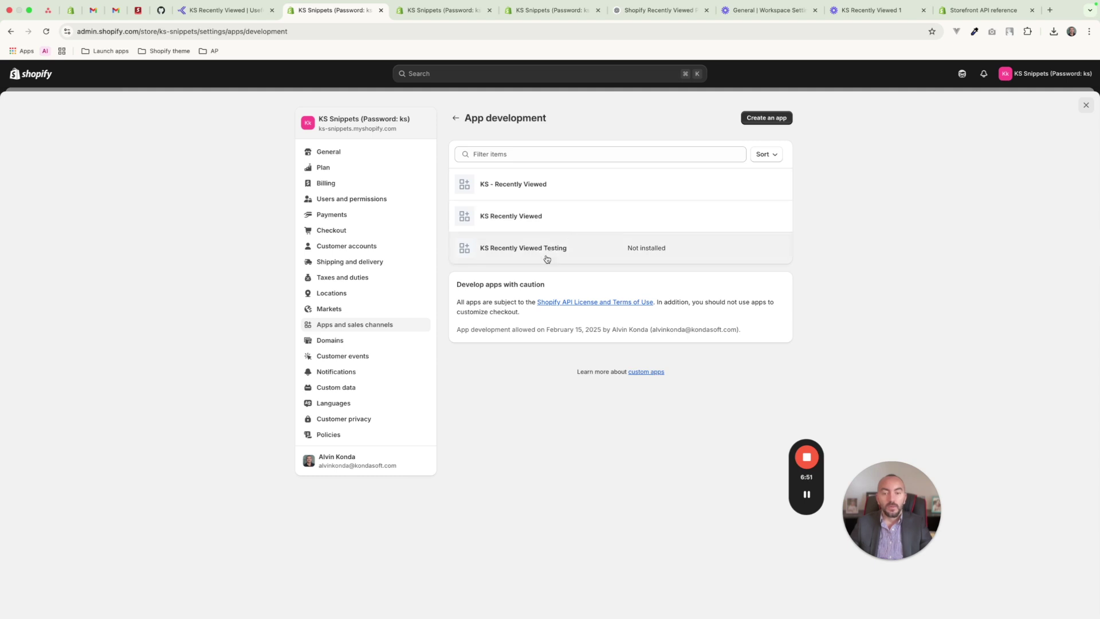
left_click(547, 257)
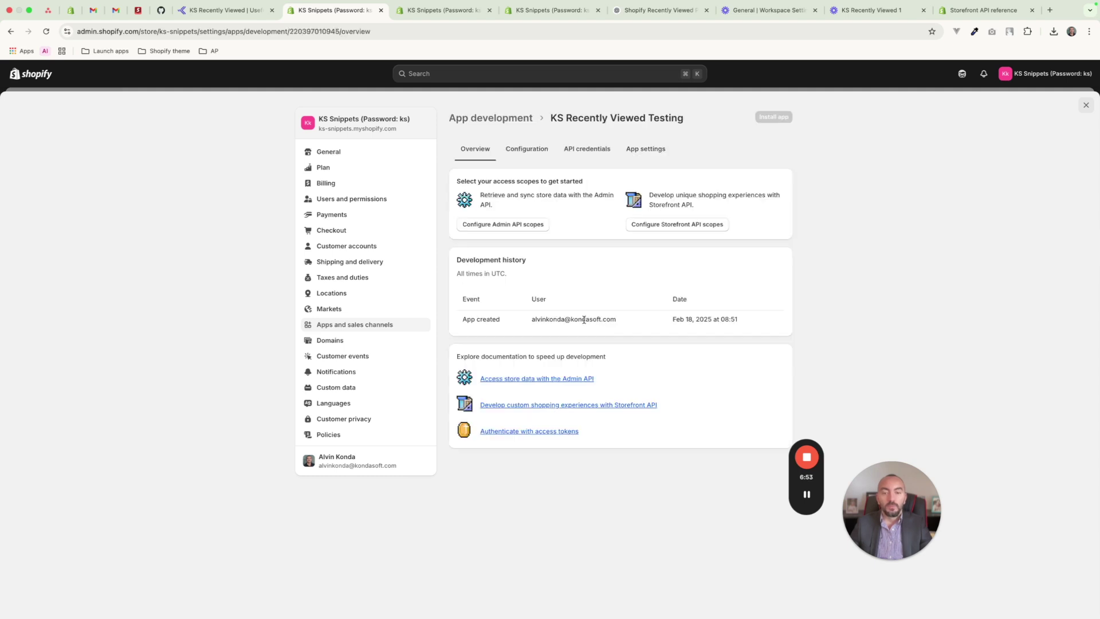
left_click(660, 229)
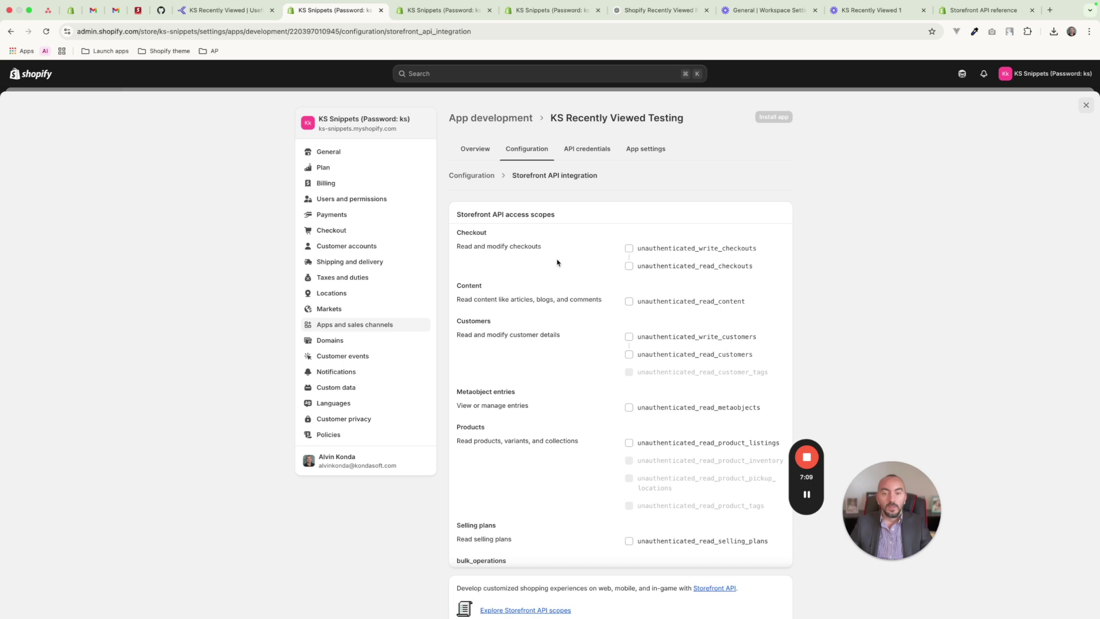
Enable the unauthenticated_read_product_listings and unauthenticated_read_product_inventory access scopes and save the Storefront API configuration
scroll(557, 262, "down", 1)
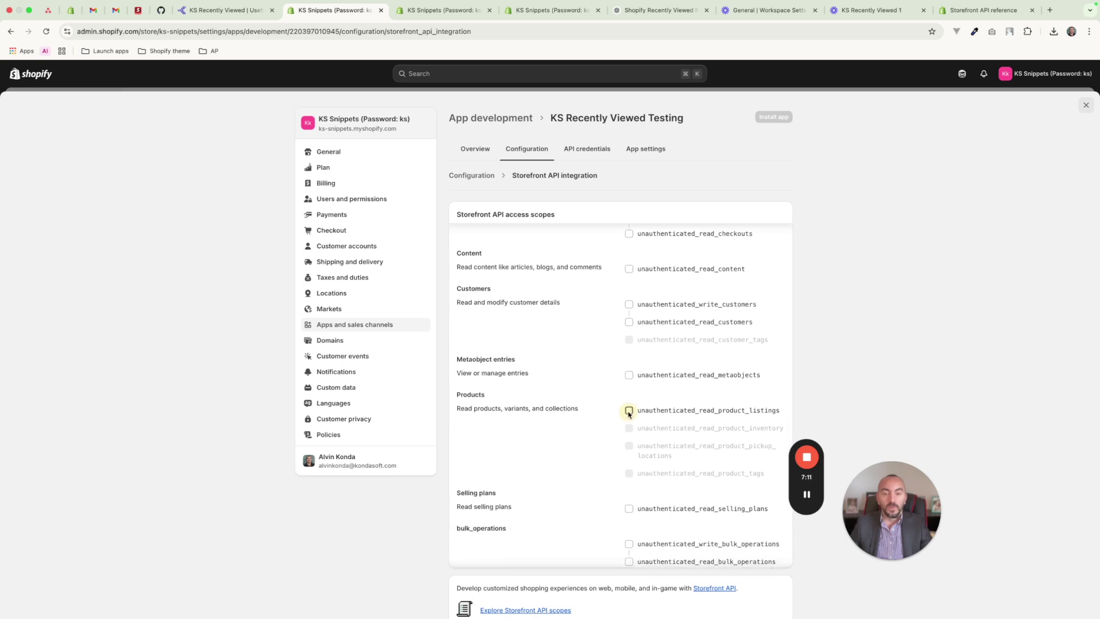
left_click(629, 411)
left_click(660, 433)
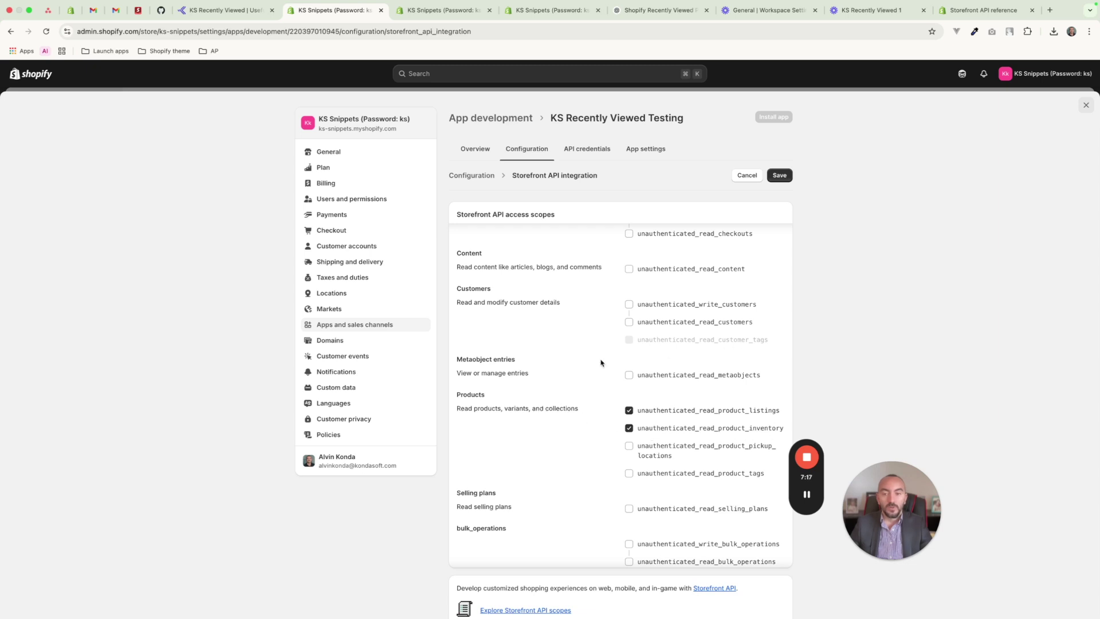
scroll(605, 363, "down", 1)
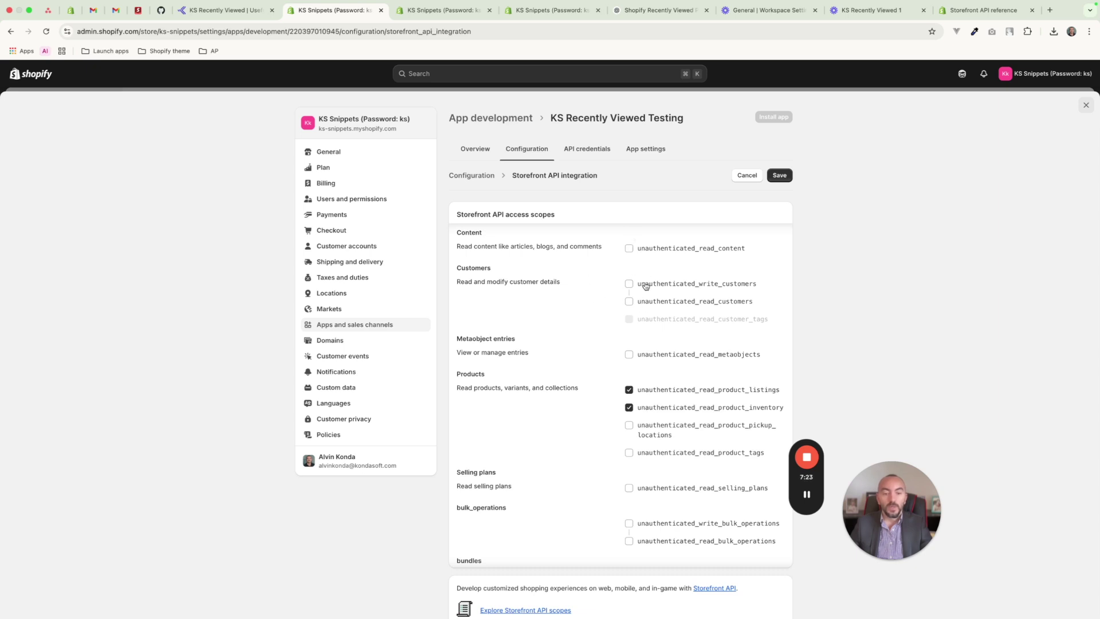
scroll(641, 349, "up", 1)
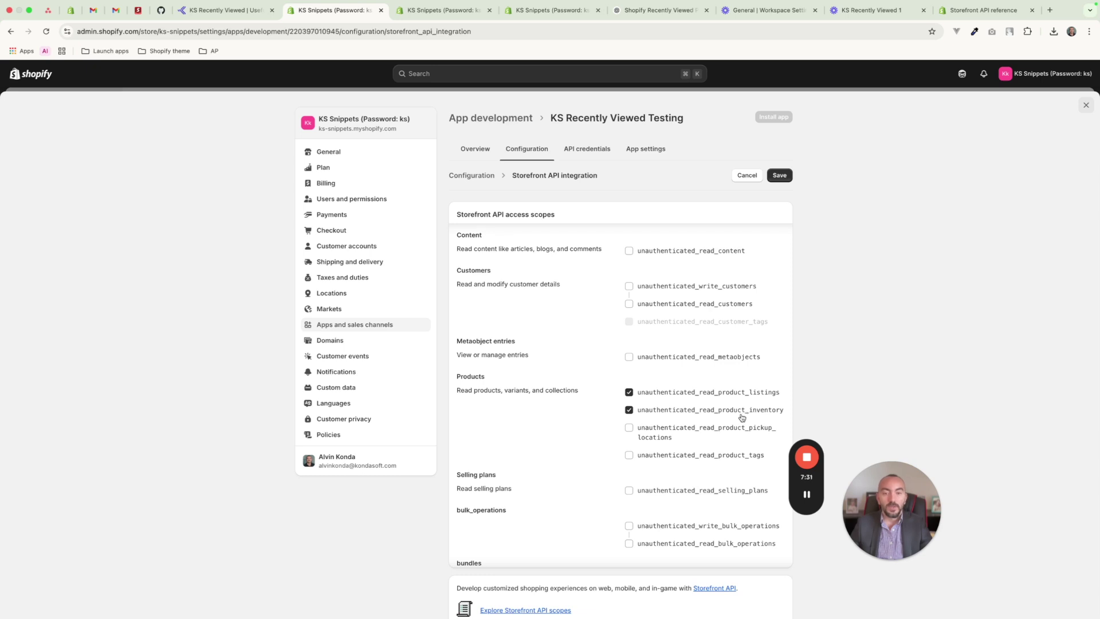
left_click(780, 176)
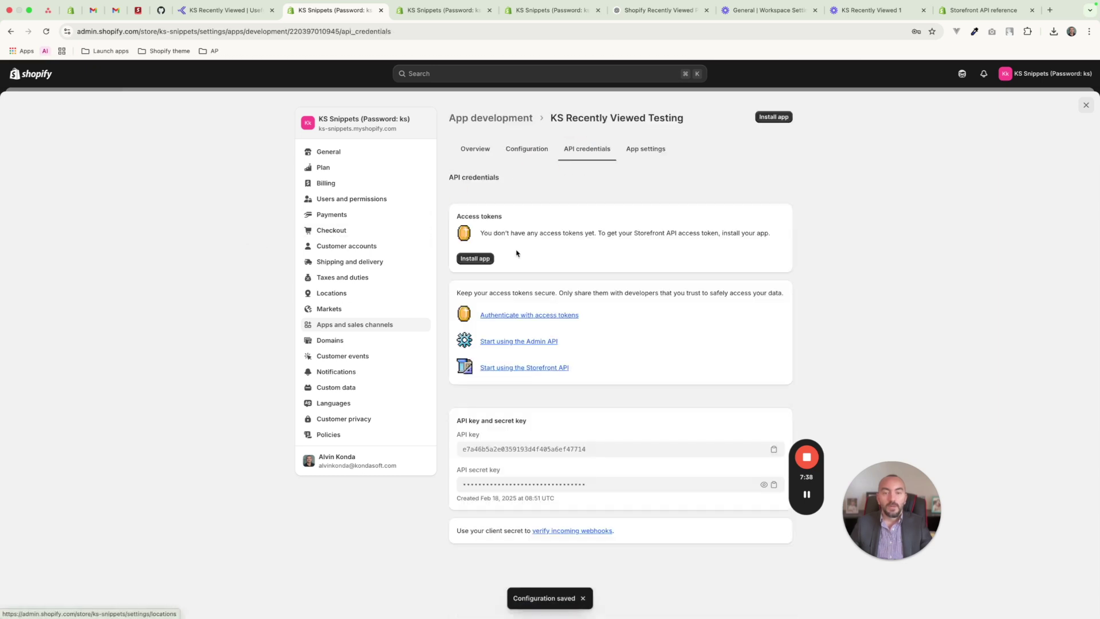
Install the KS Recently Viewed Testing app on the store and copy its Storefront API access token
left_click(475, 258)
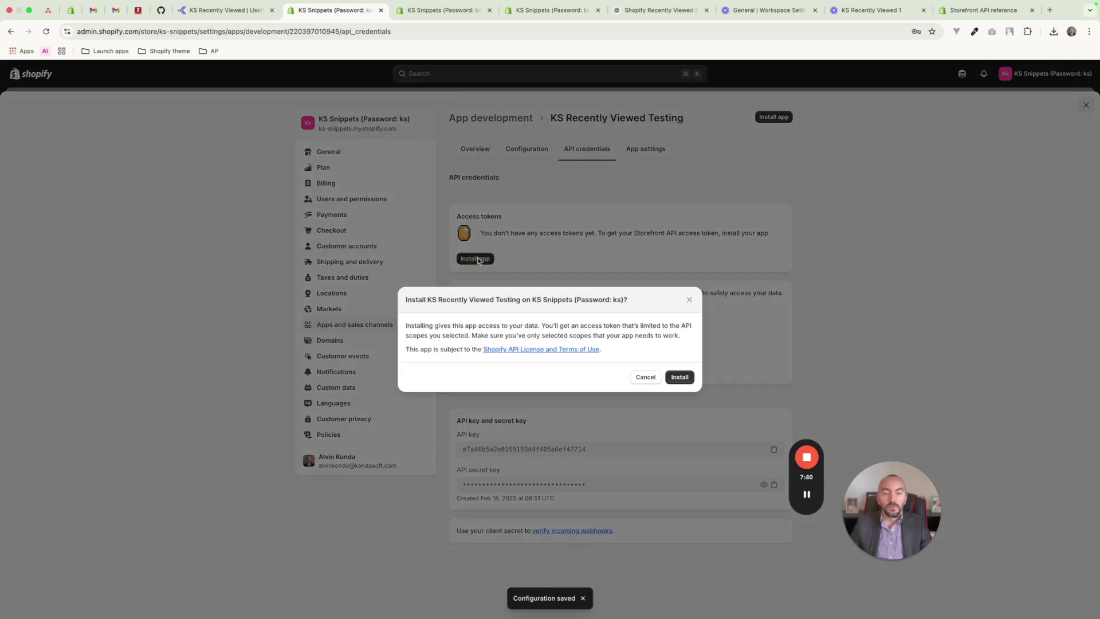
left_click(680, 377)
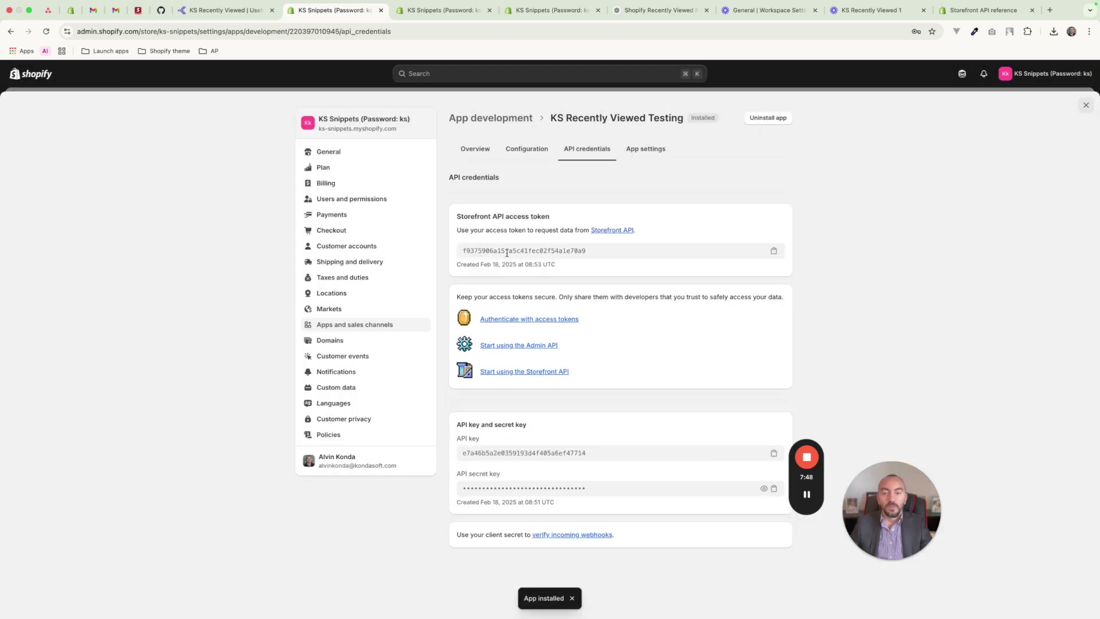
left_click(507, 253)
key("super+c")
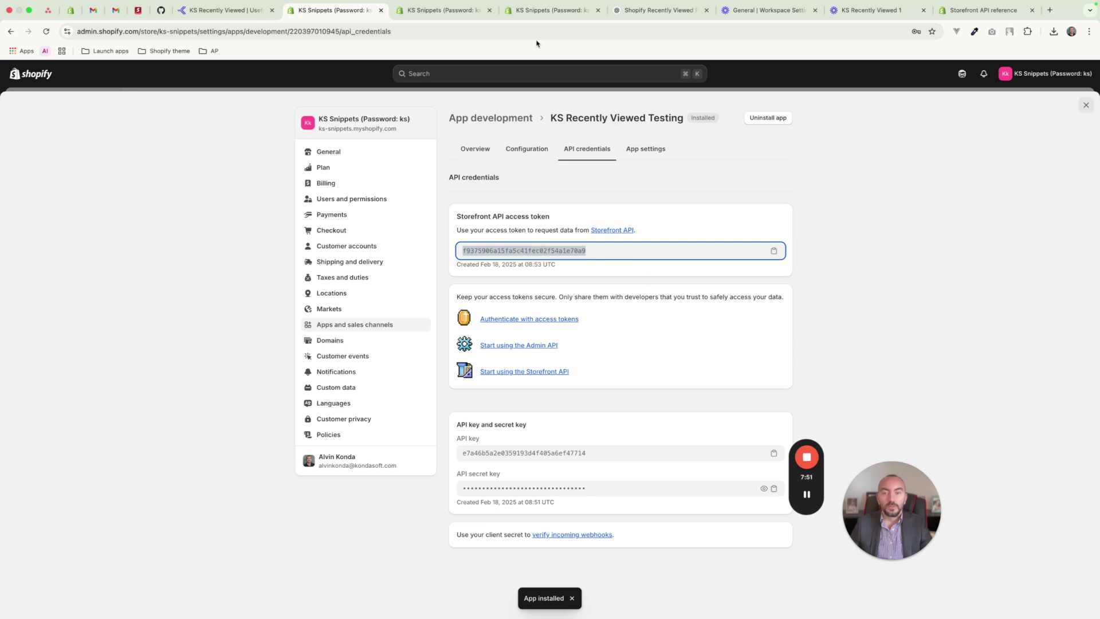
Return to the theme editor, paste the Storefront API access token into the KS - Recently viewed section and save
left_click(447, 16)
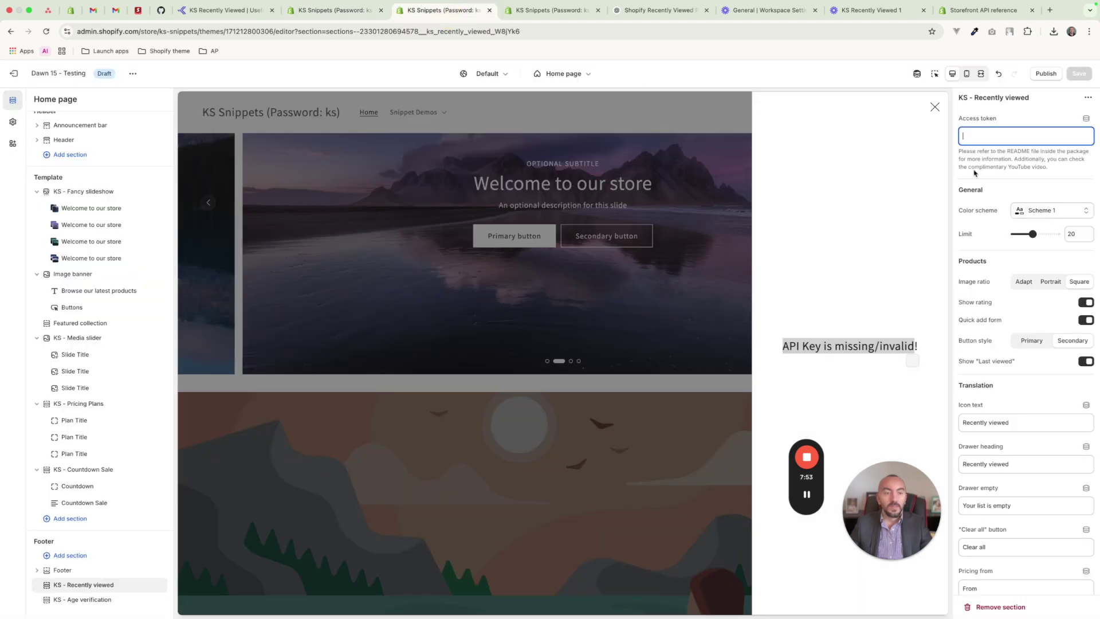
key("super+v")
left_click(1072, 77)
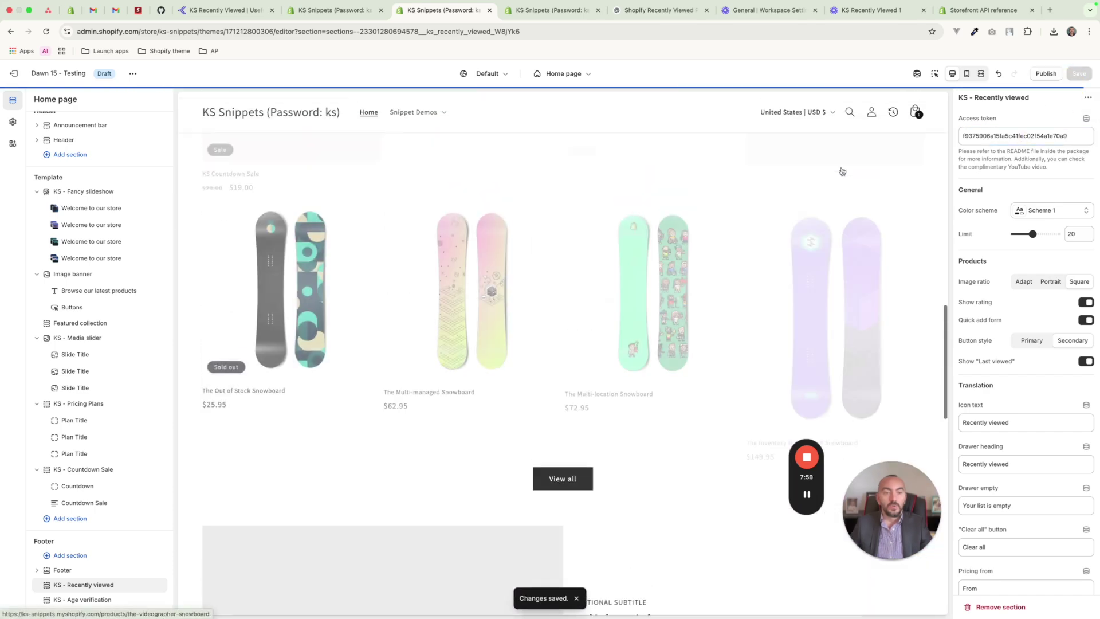
Open the recently viewed drawer in the preview, clear all its products and close it
scroll(831, 235, "down", 1)
scroll(831, 234, "up", 1)
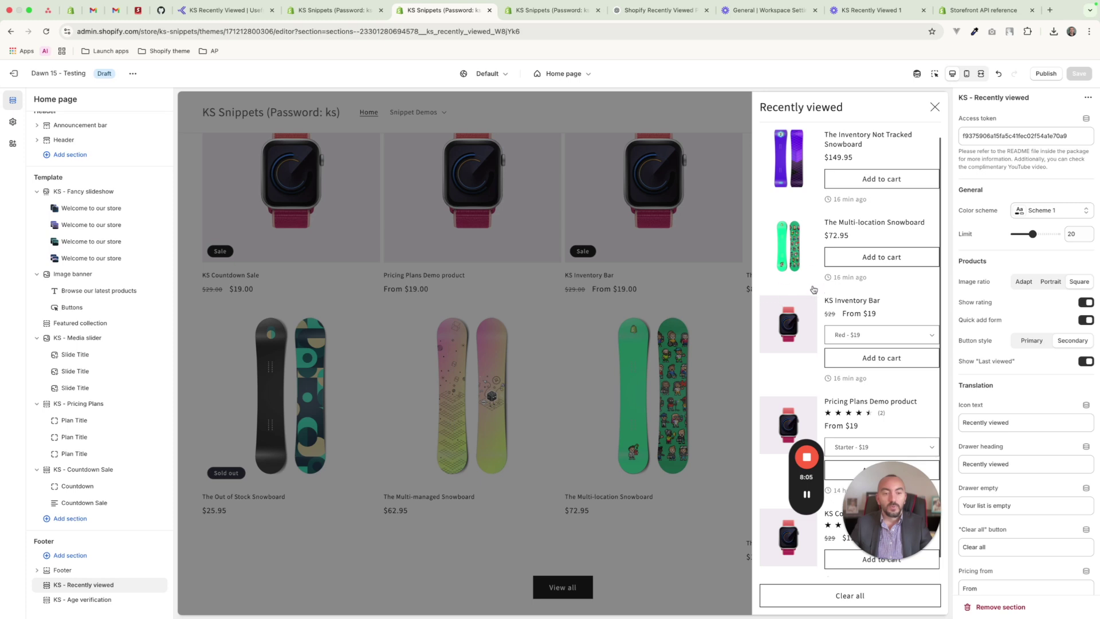
left_click(842, 603)
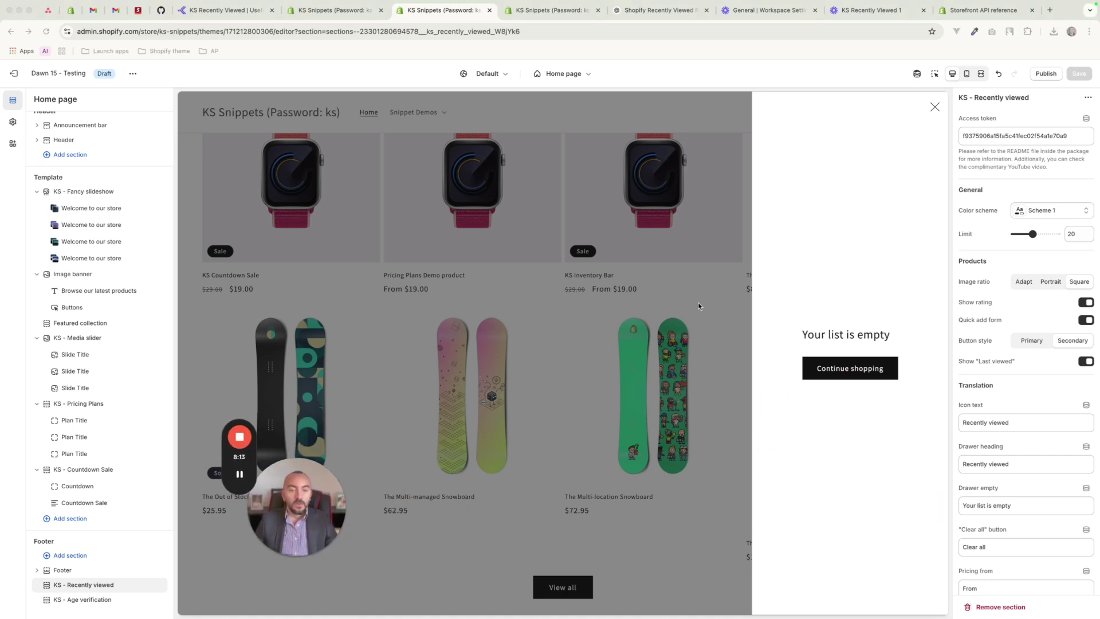
left_click(932, 108)
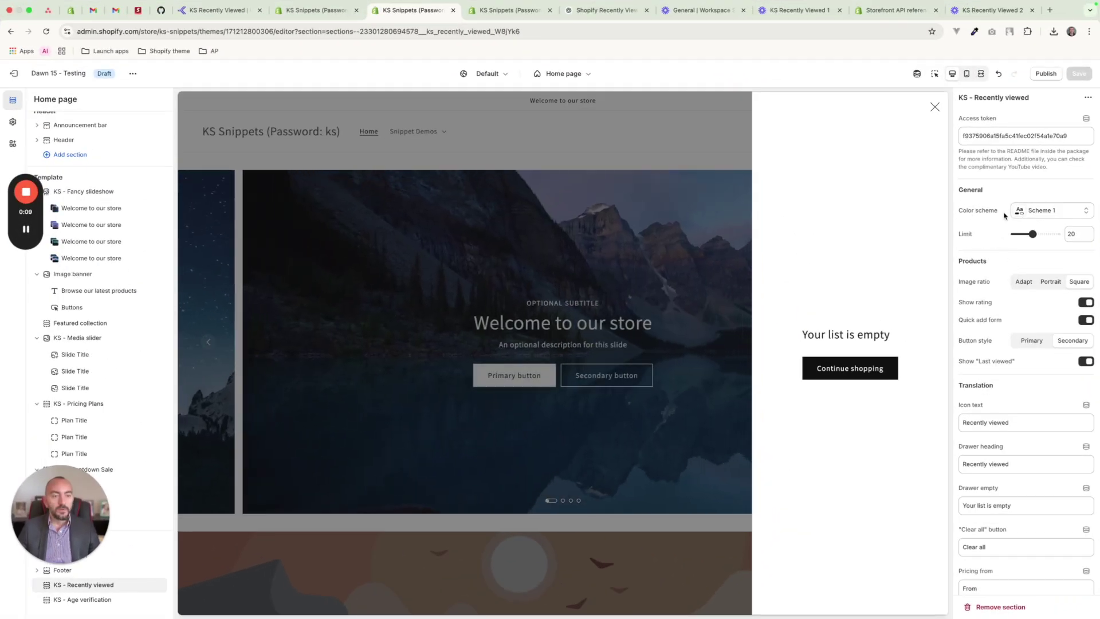
Set the KS - Recently viewed section's color scheme to Scheme 5 and open the drawer in the preview
left_click(1043, 212)
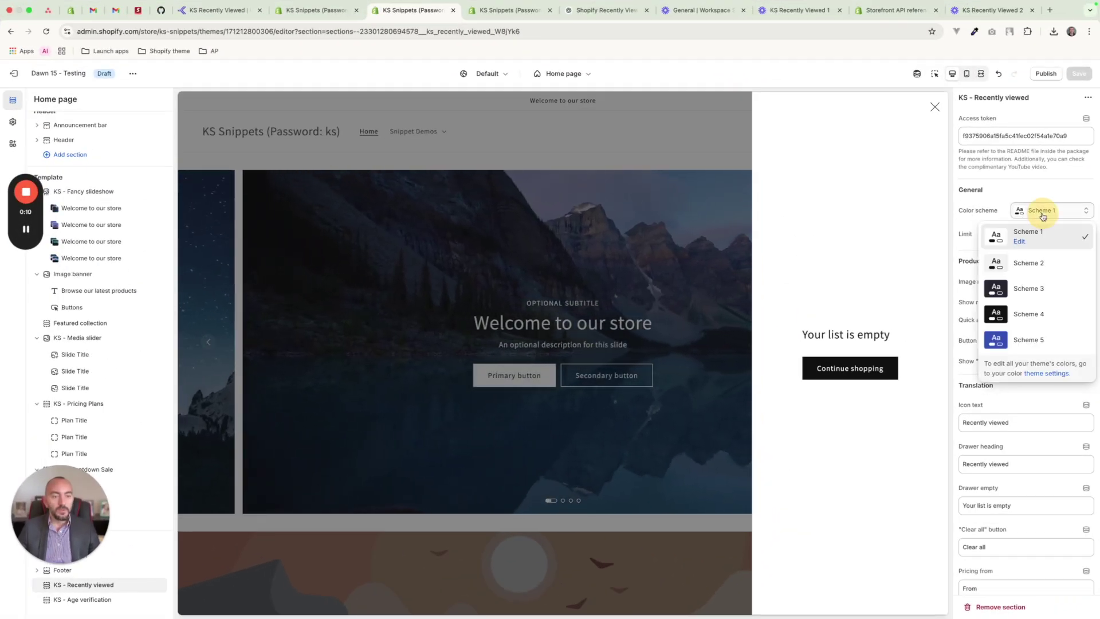
left_click(1007, 341)
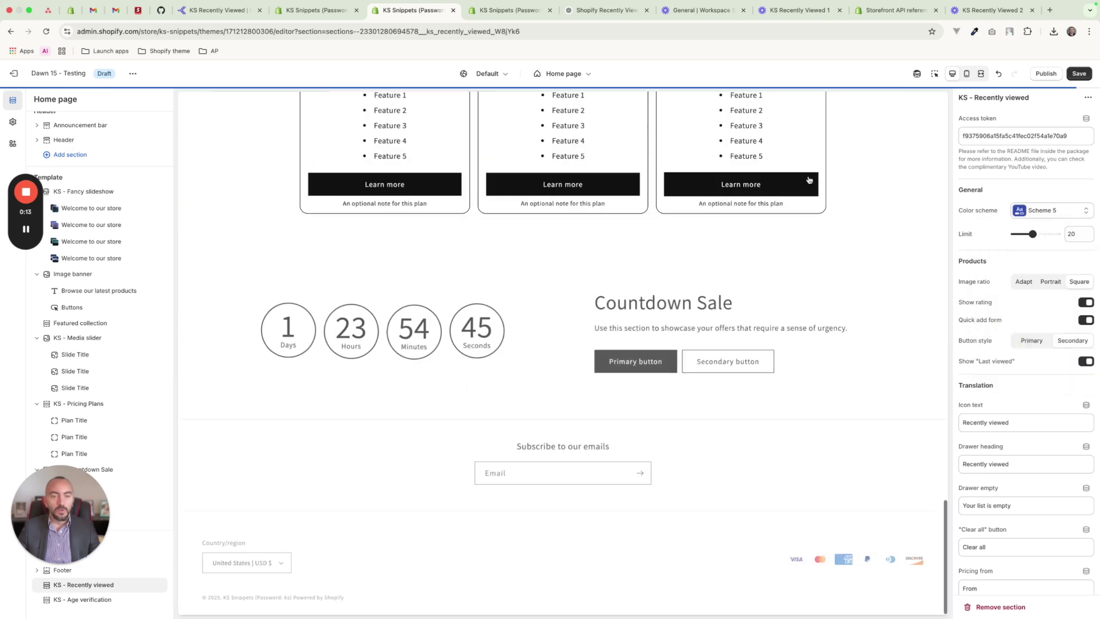
scroll(808, 179, "up", 10)
scroll(808, 180, "up", 5)
left_click(892, 111)
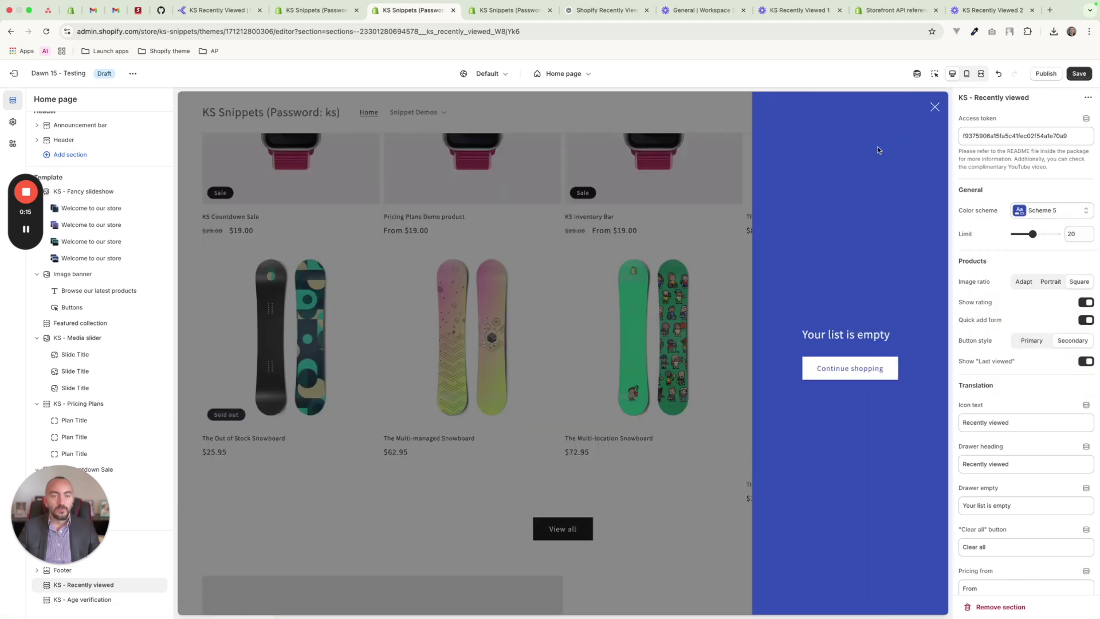
Set the KS - Recently viewed section's color scheme back to Scheme 1
left_click(1023, 216)
left_click(1031, 235)
scroll(877, 270, "up", 20)
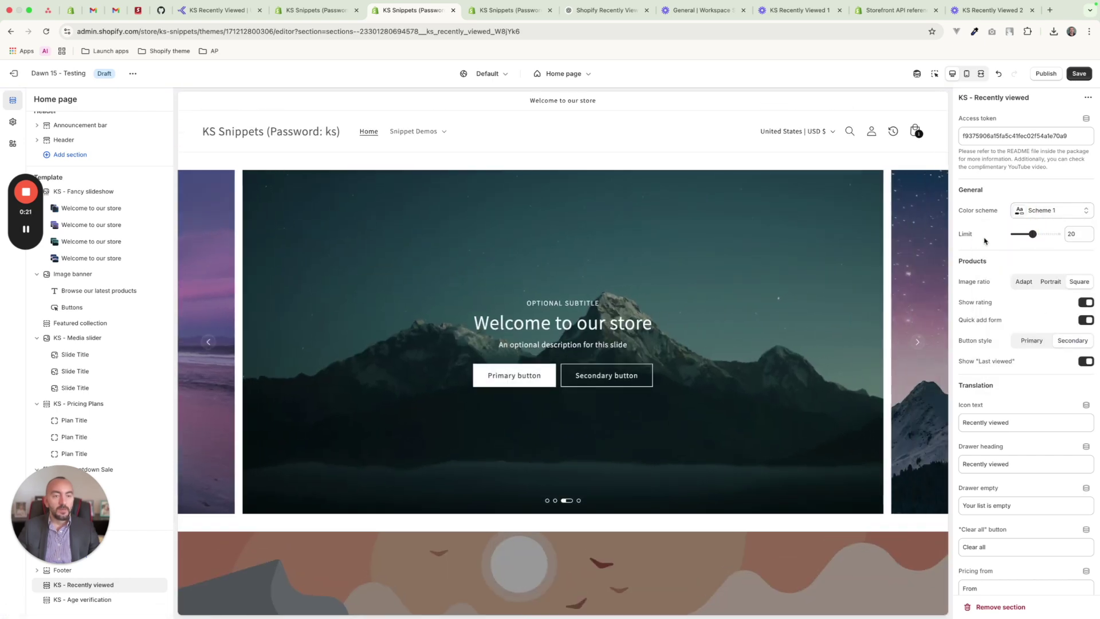
Visit the Pricing Plans Demo product and KS Inventory Bar pages in the preview to fill the recently viewed list
left_click(917, 136)
left_click(819, 146)
left_click(887, 136)
left_click(570, 336)
scroll(570, 336, "down", 10)
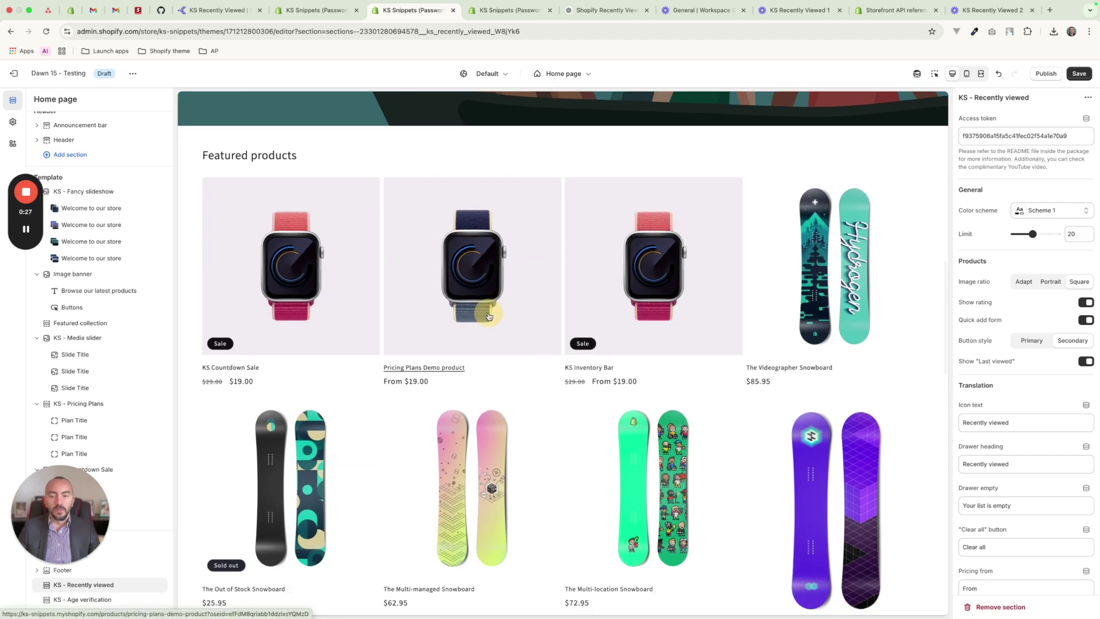
left_click(488, 316)
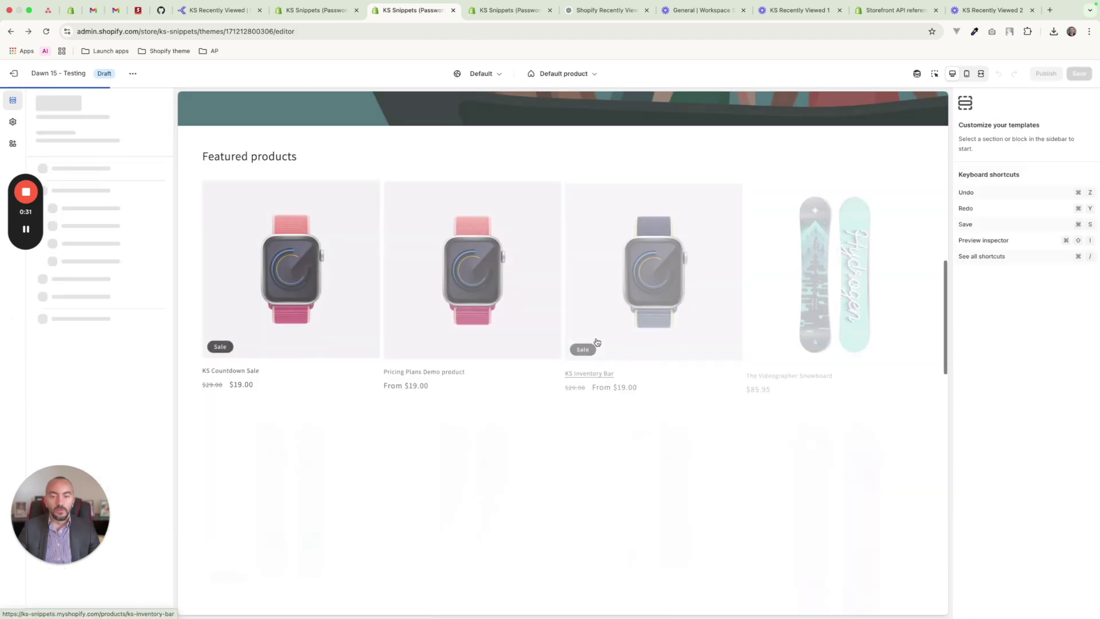
left_click(626, 319)
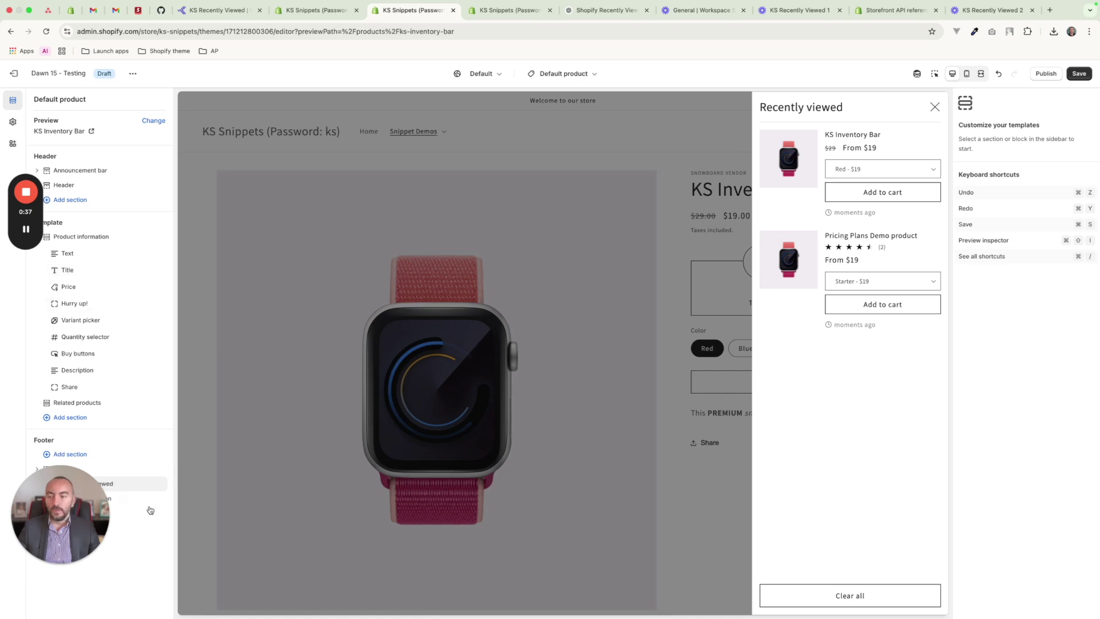
Open the settings of the KS - Recently viewed section in the product template's footer group
left_click(126, 502)
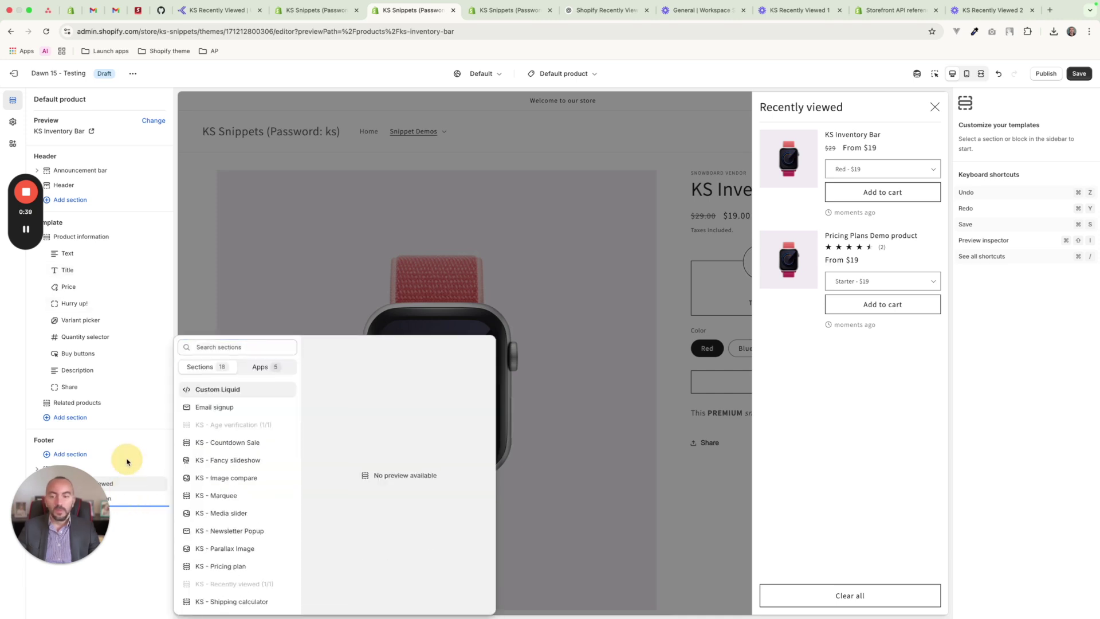
left_click_drag(57, 485, 221, 566)
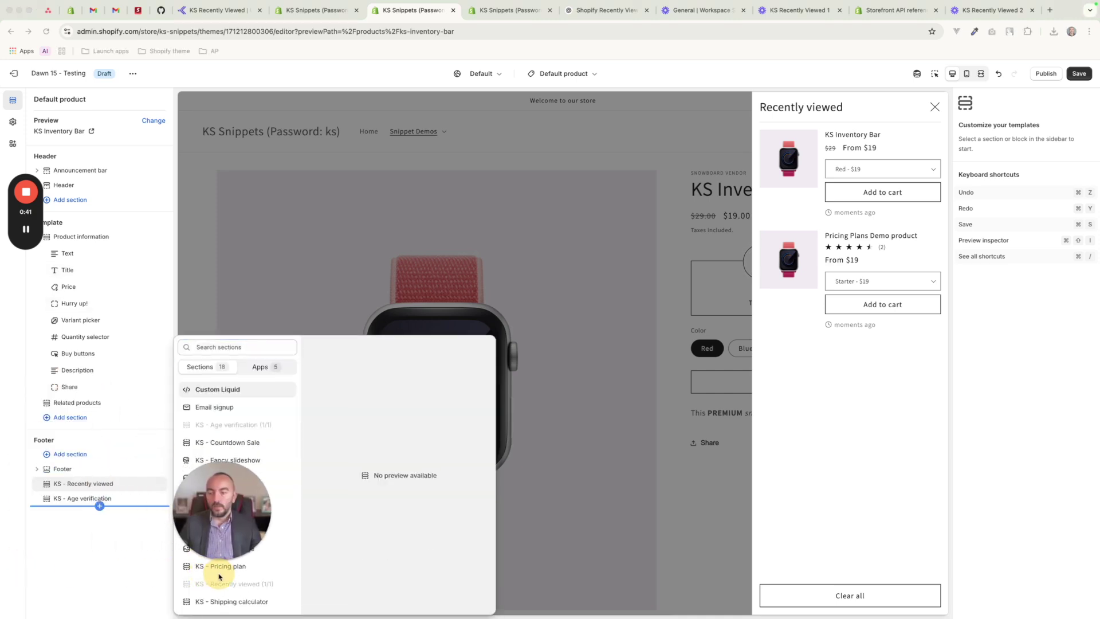
left_click(83, 488)
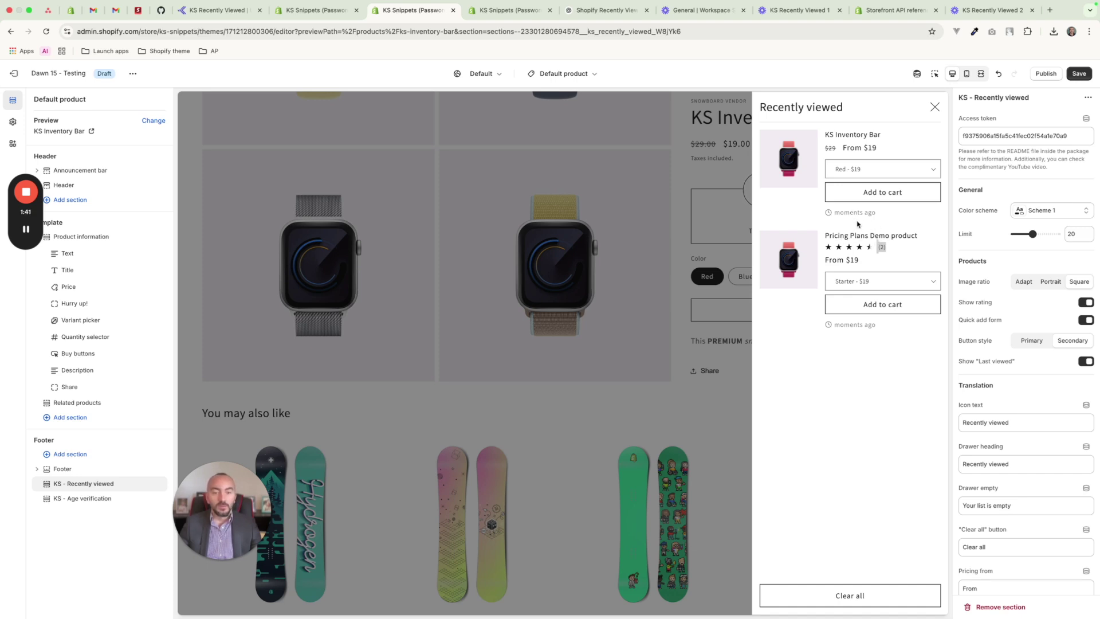
Close the drawer, return to the home page in the preview and open the recently viewed drawer there
left_click(737, 202)
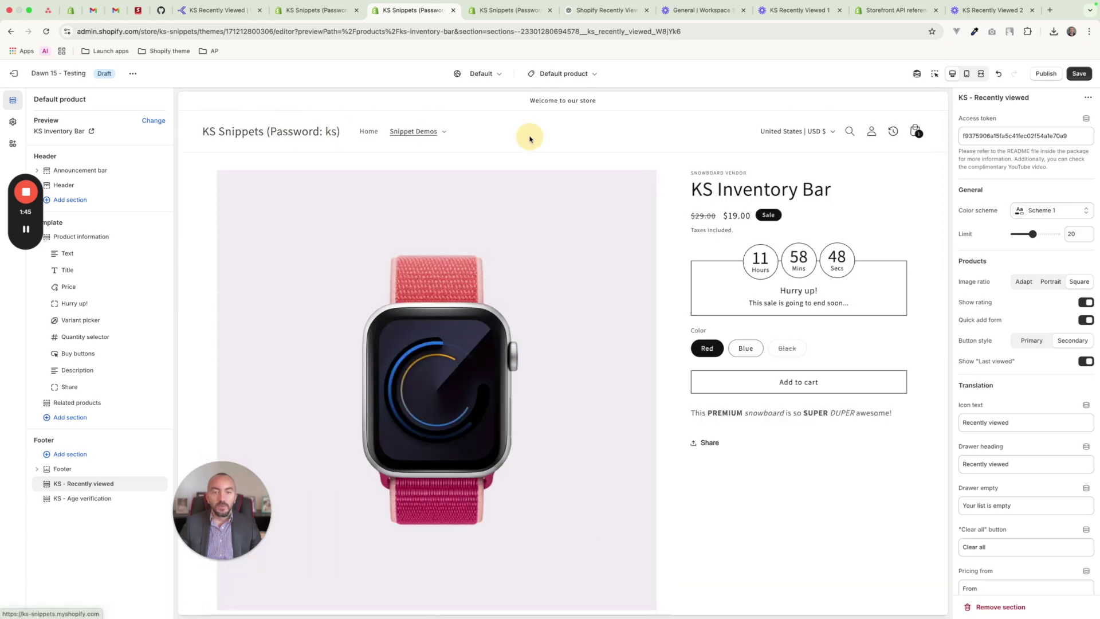
left_click(436, 133)
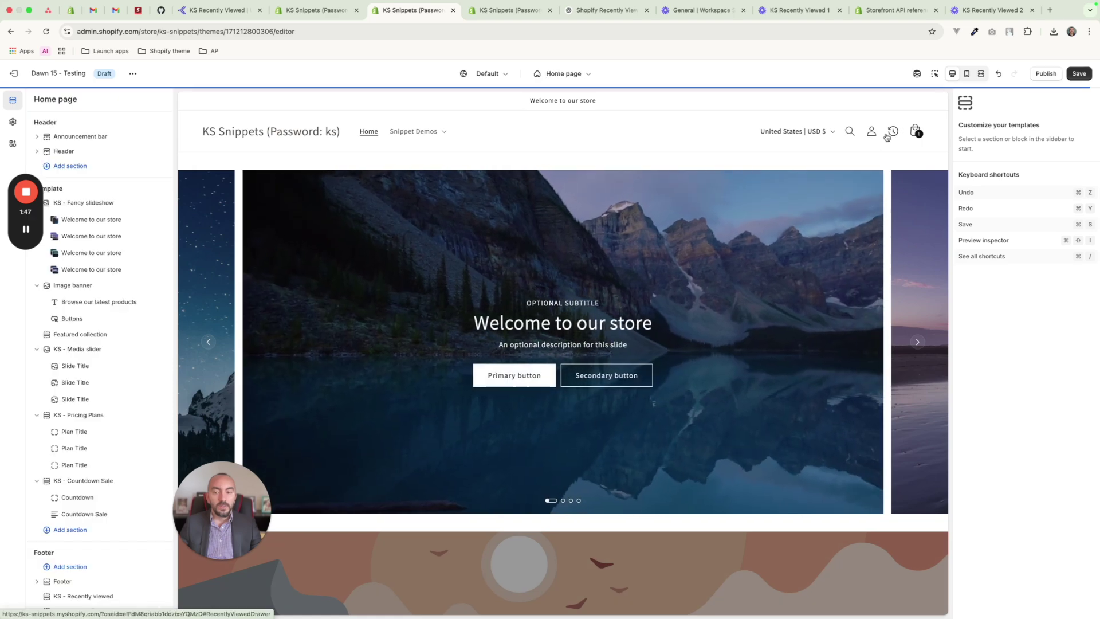
left_click(888, 136)
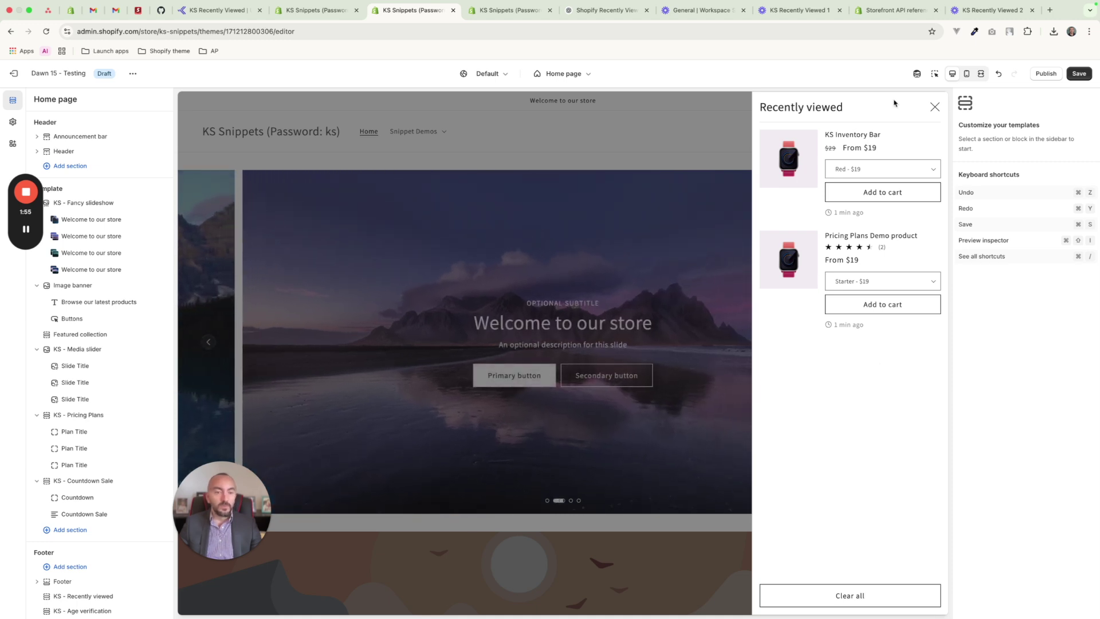
Review the KS - Recently viewed section's general, product and translation settings beside the drawer, and close the drawer
left_click(90, 597)
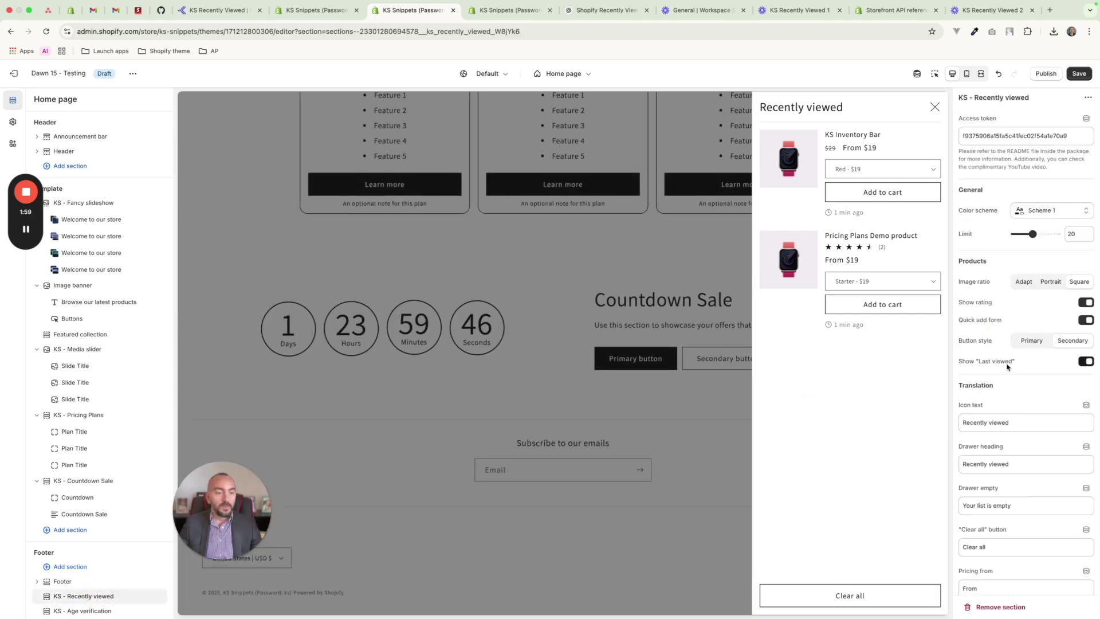
scroll(1007, 366, "down", 5)
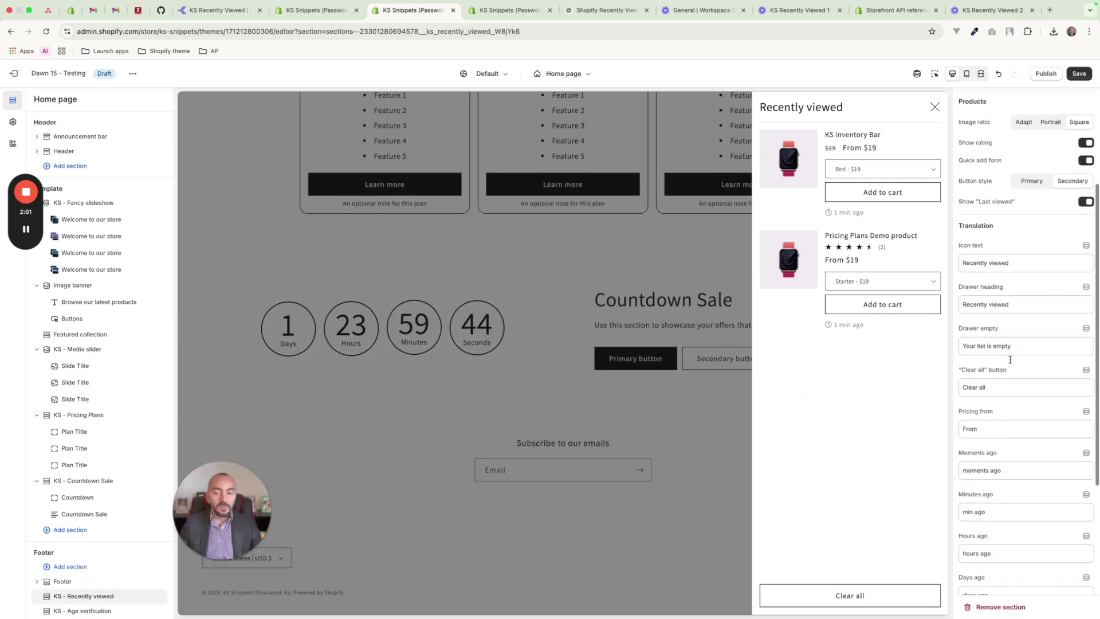
scroll(1009, 359, "down", 3)
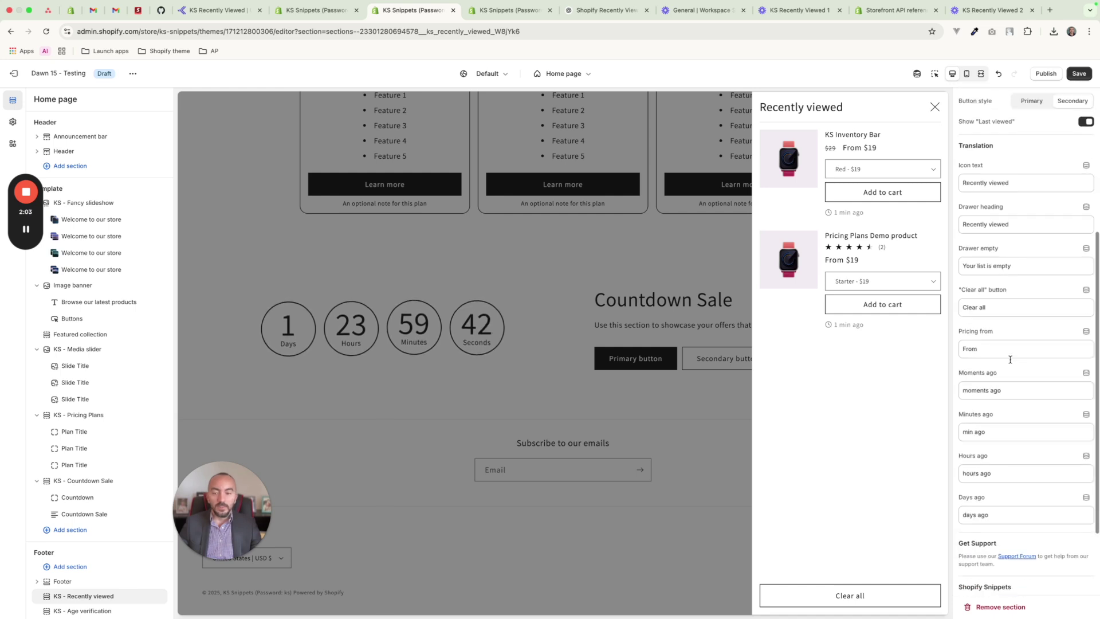
scroll(1009, 359, "up", 4)
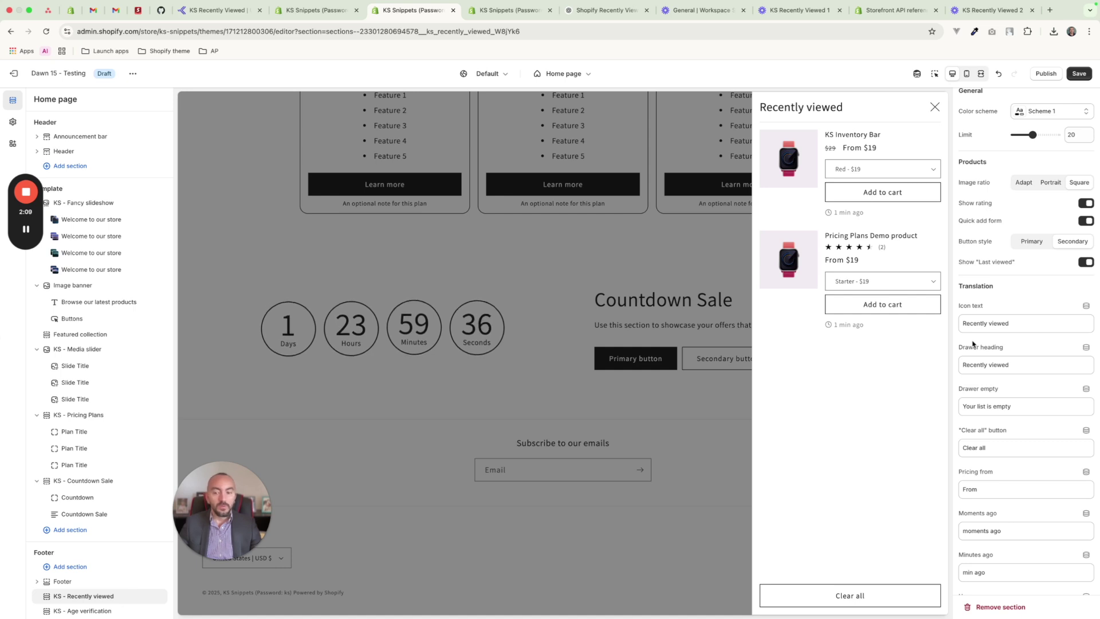
scroll(1025, 363, "down", 3)
scroll(985, 358, "up", 5)
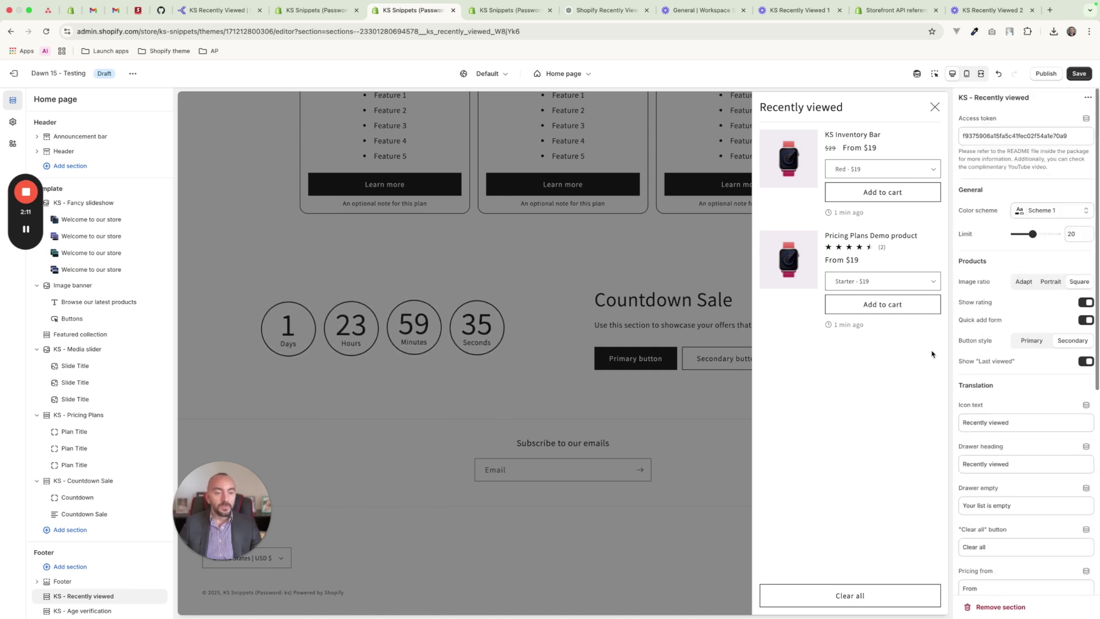
scroll(863, 204, "up", 10)
left_click(862, 196)
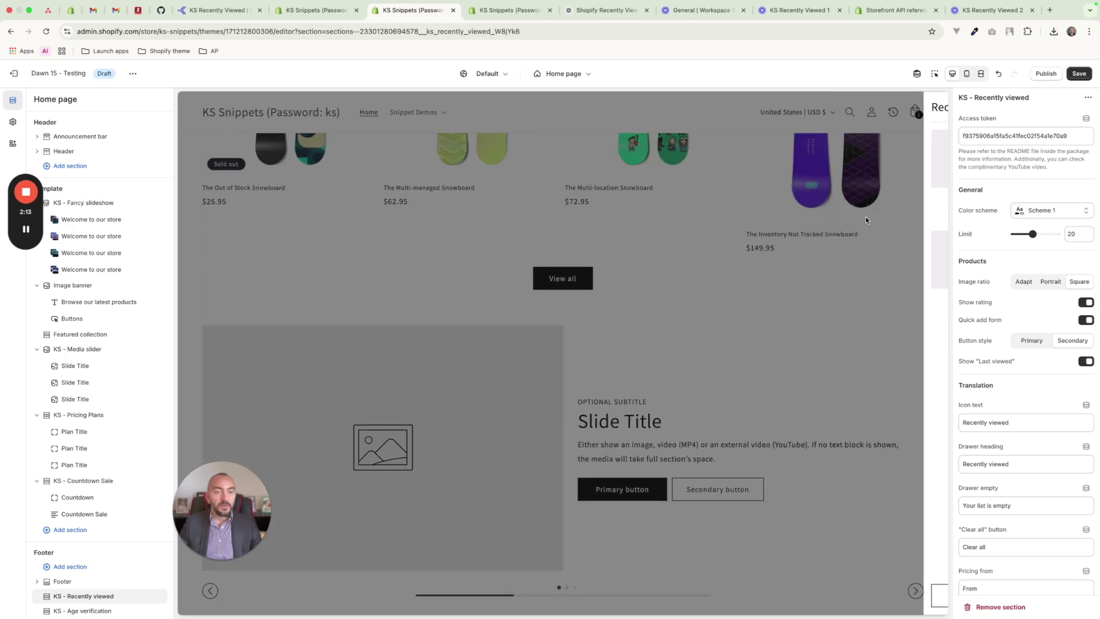